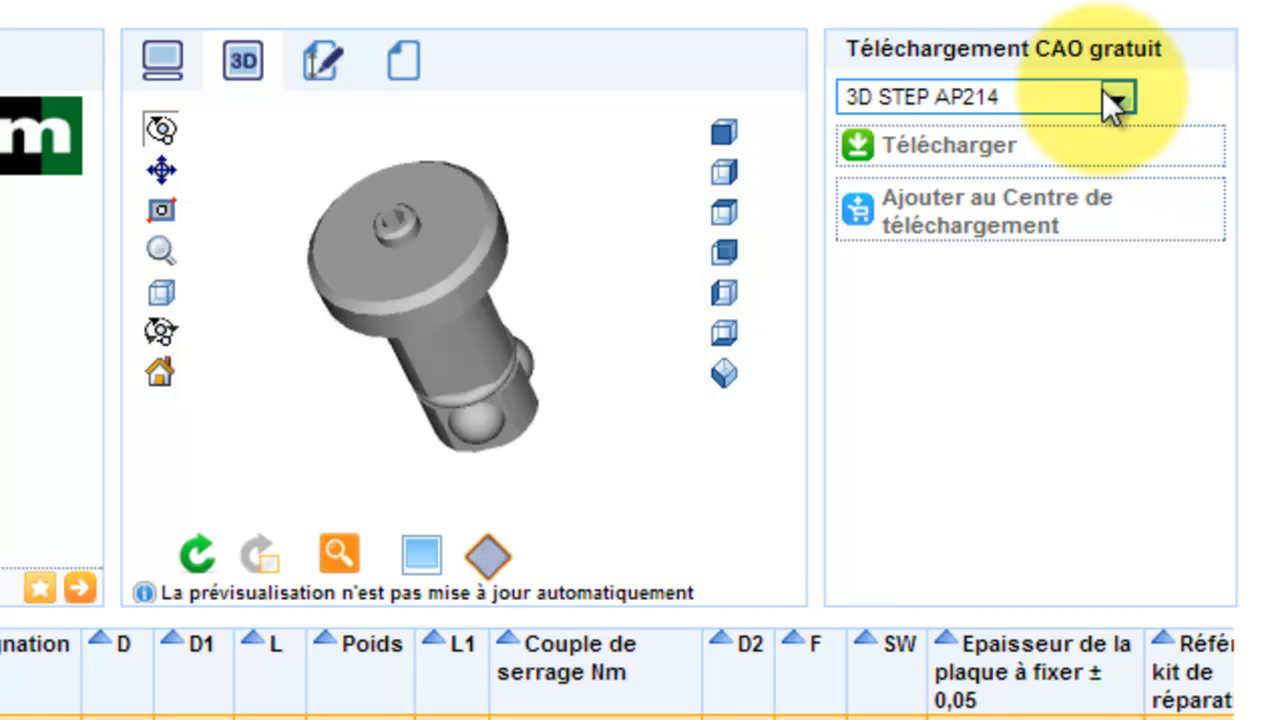
Browse the available CAD formats for the clamping pin and select 3D STEP AP203 as the download format
left_click(1124, 91)
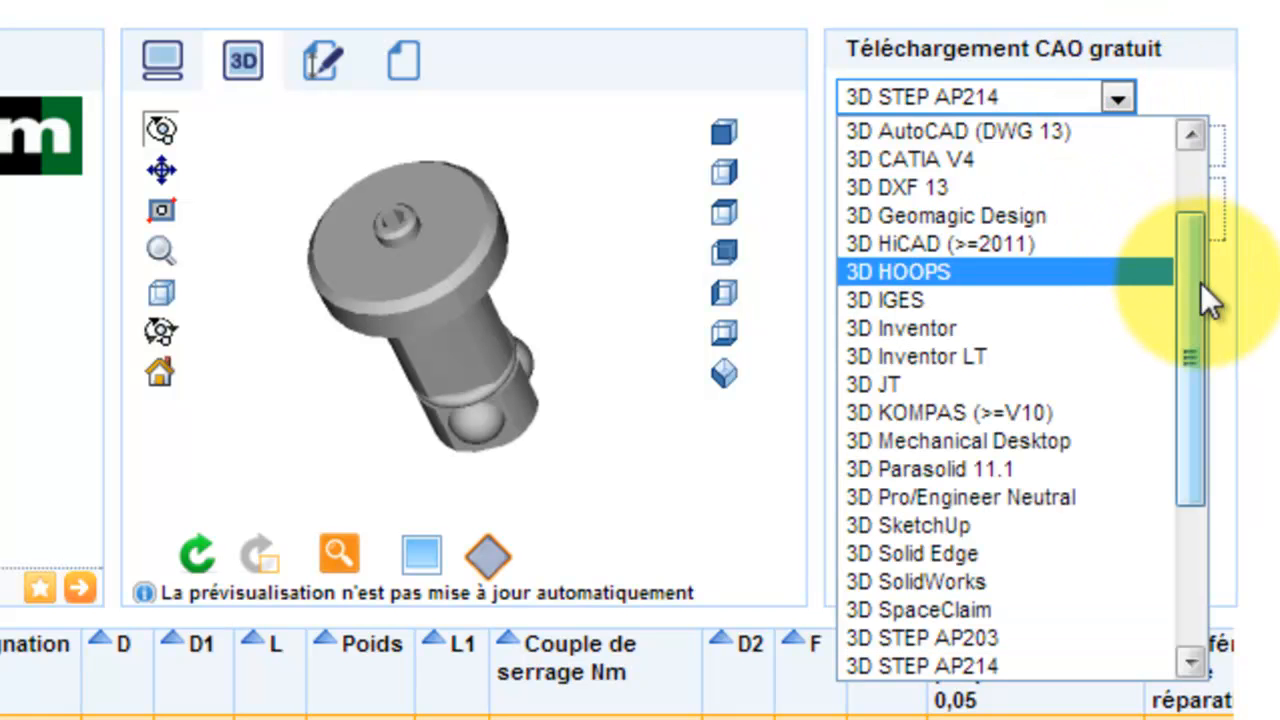
left_click_drag(1197, 284, 1179, 151)
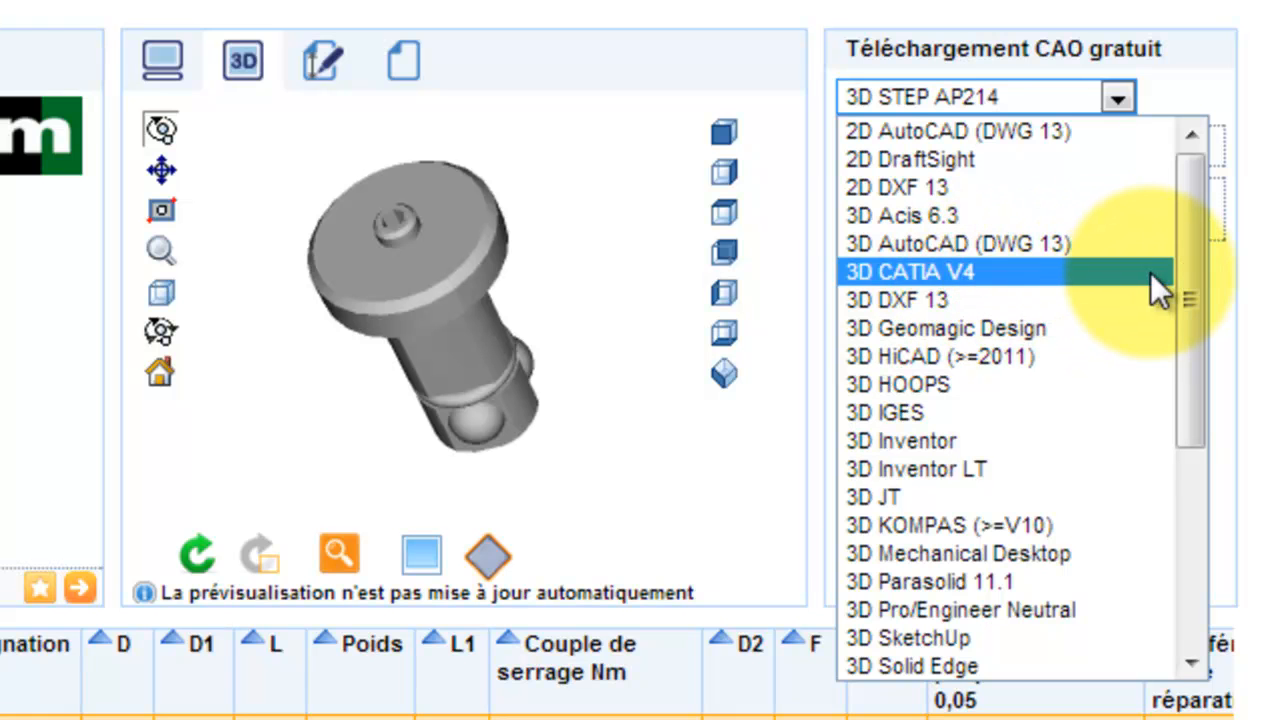
left_click_drag(1192, 274, 1191, 491)
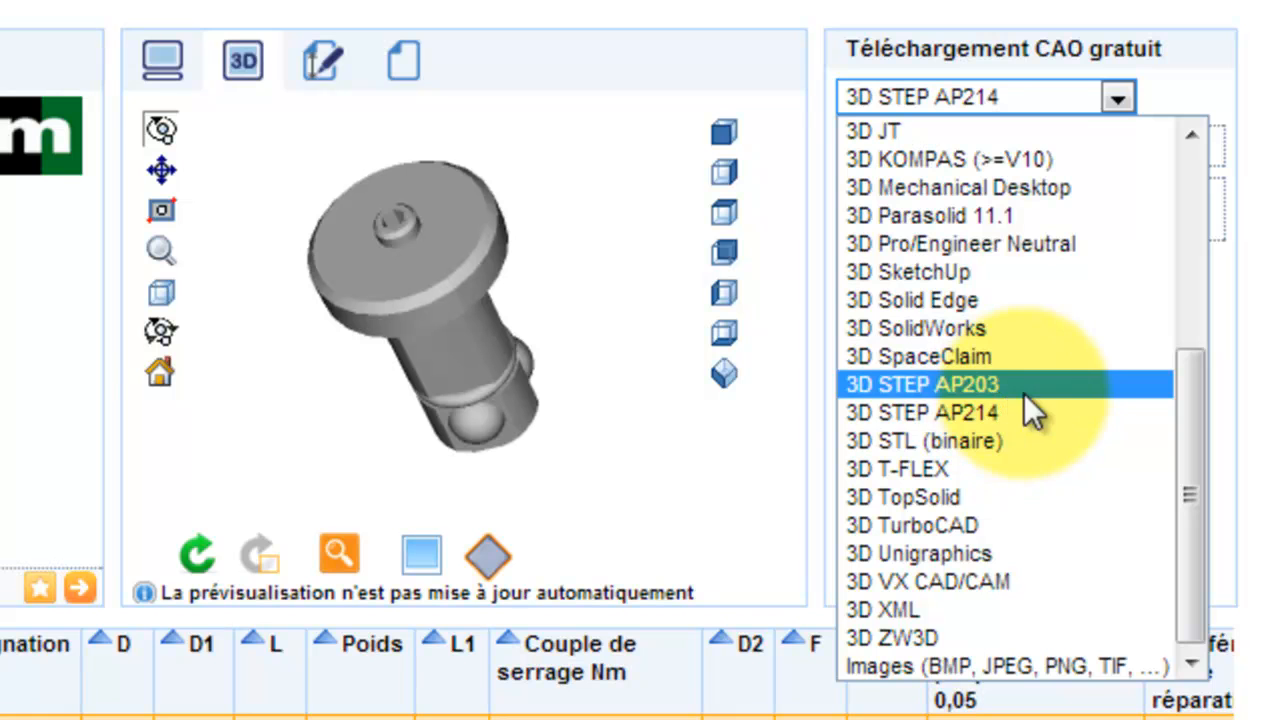
left_click(963, 386)
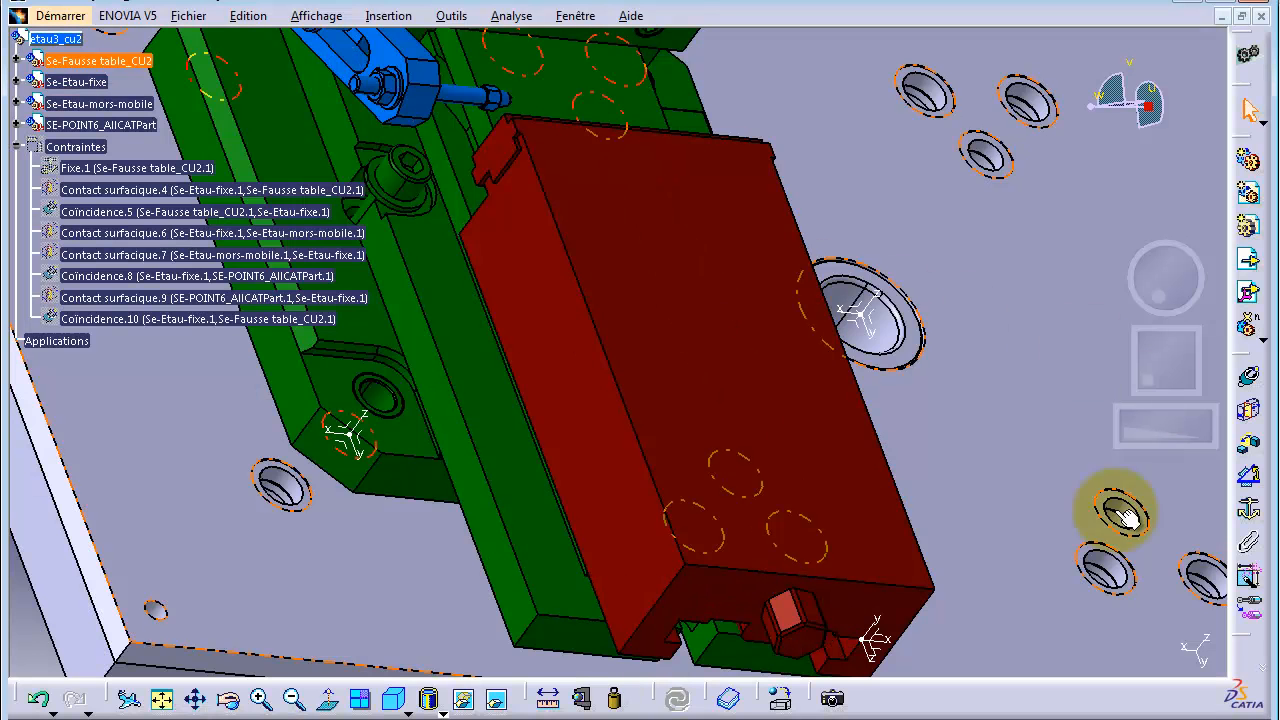
Insert the existing component broche de serrage.stp into the etau3_cu2 assembly and acknowledge the completed transfer
left_click(161, 698)
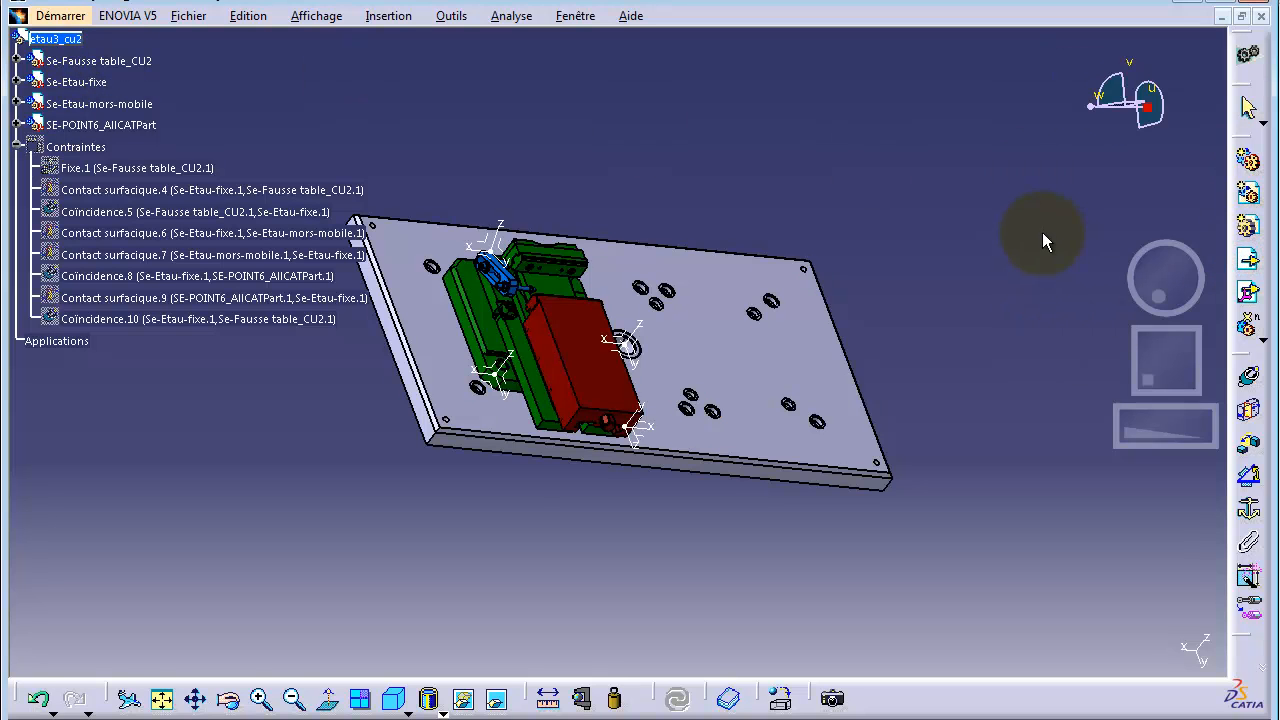
left_click(76, 42)
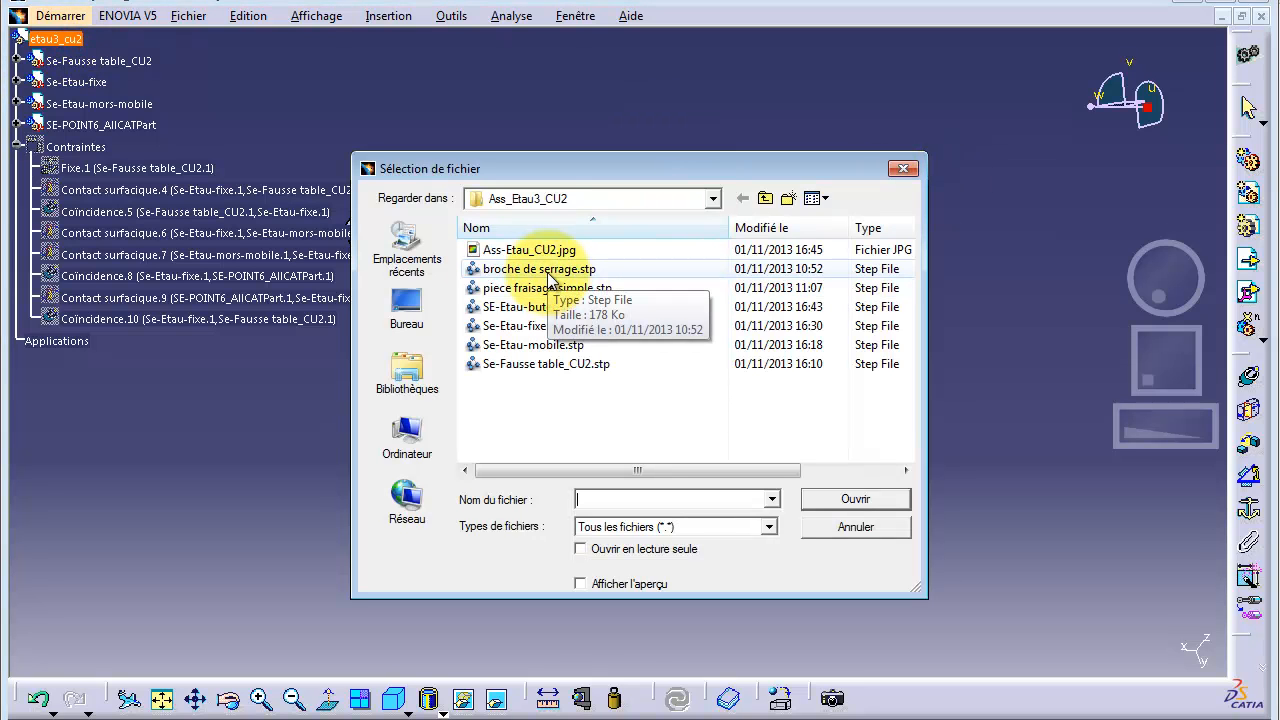
left_click(548, 270)
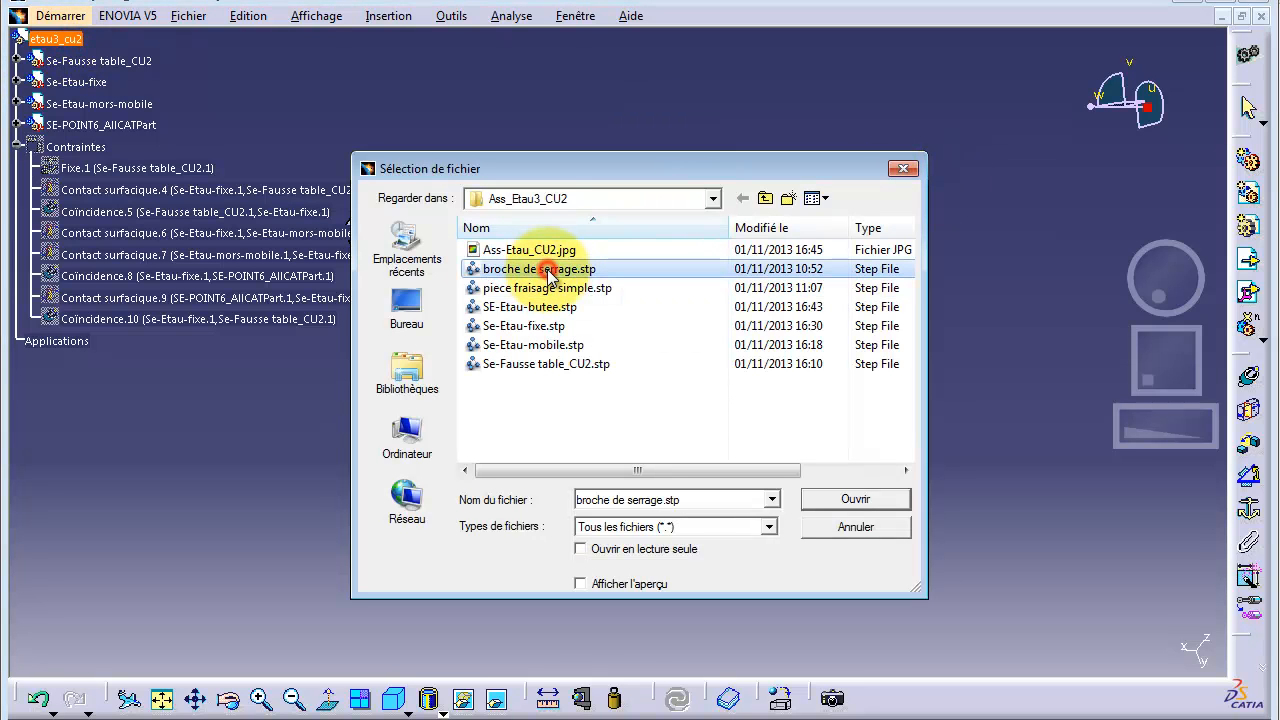
left_click(864, 500)
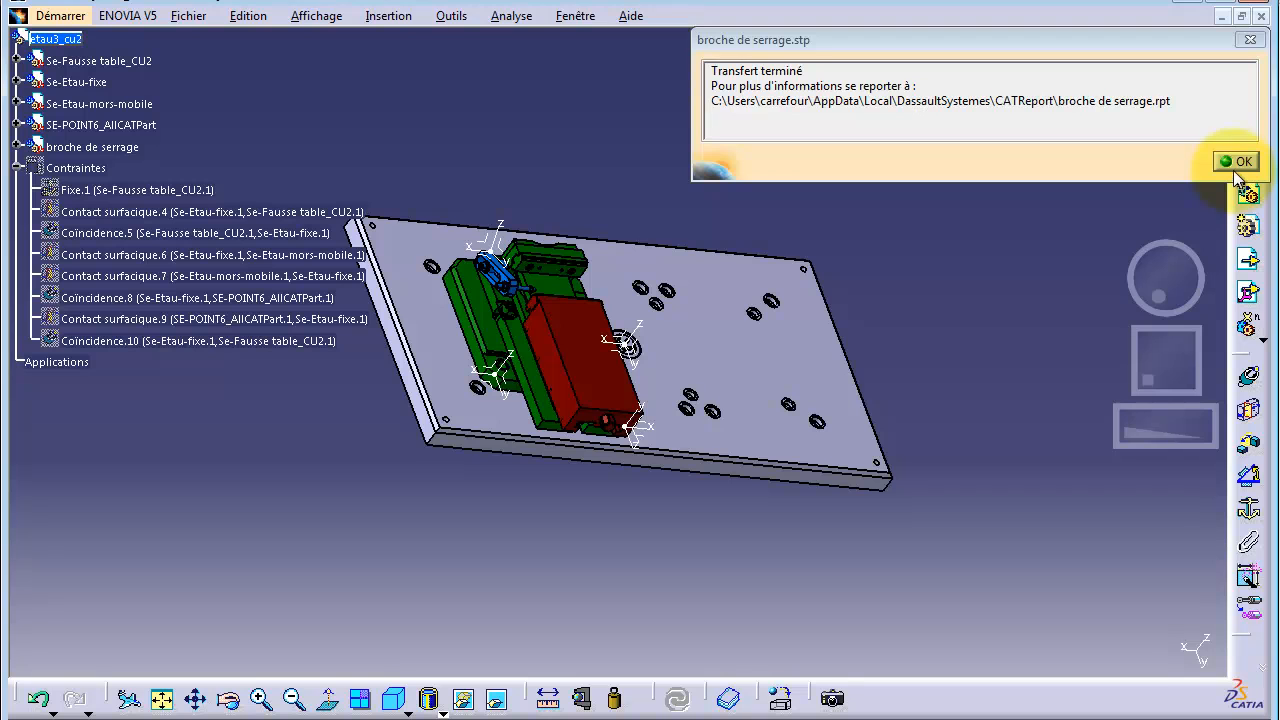
left_click(1236, 165)
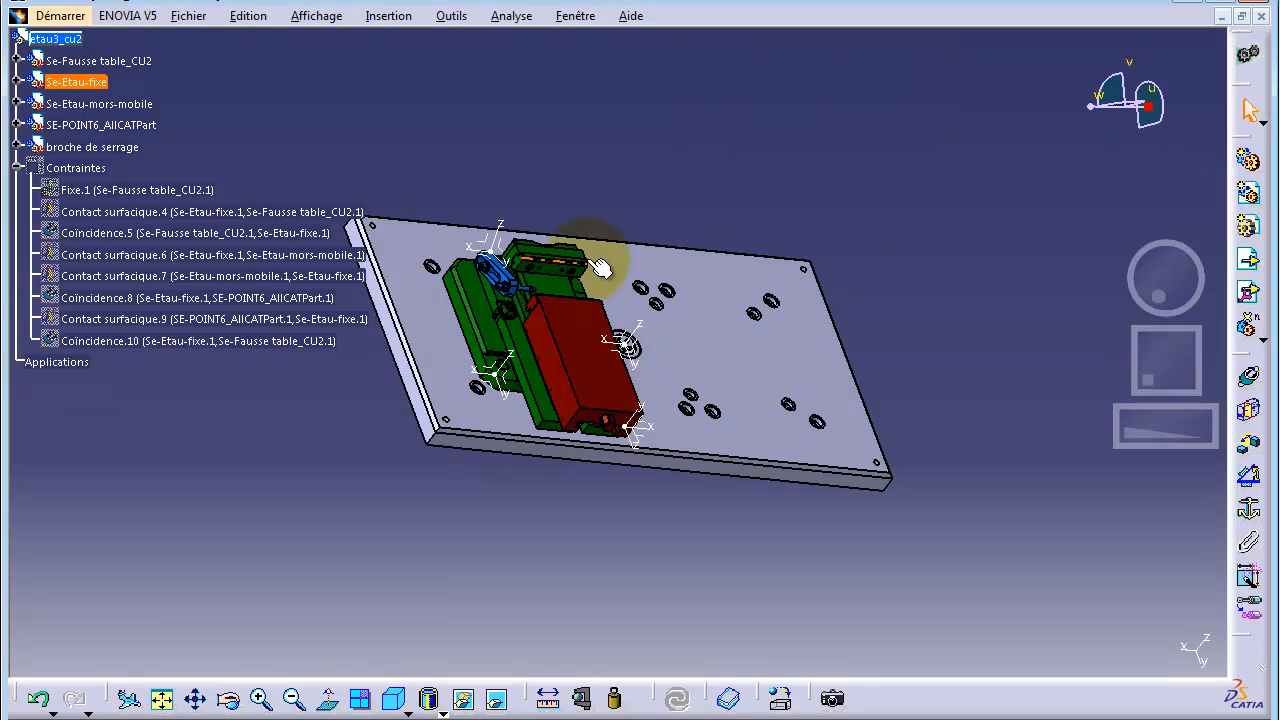
Set the compass to position itself automatically on the selected object and pull the broche de serrage pin clear of the table's large central bore
right_click(1144, 108)
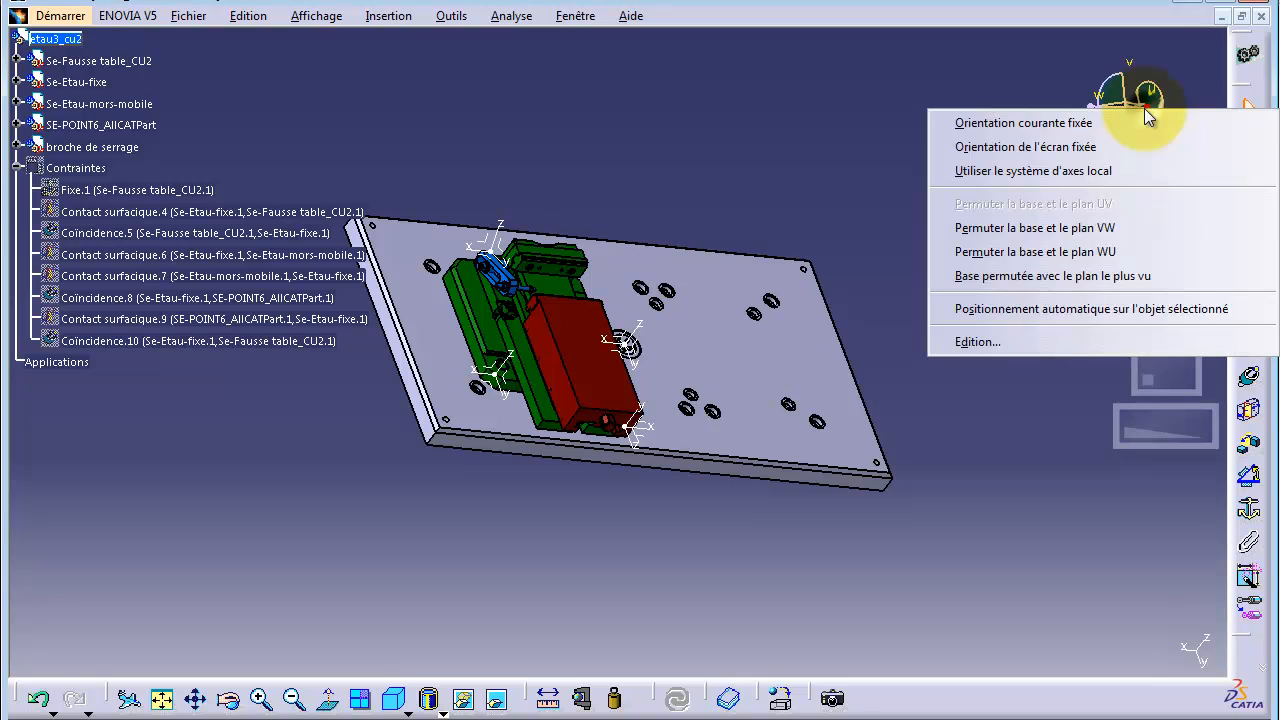
left_click(1079, 310)
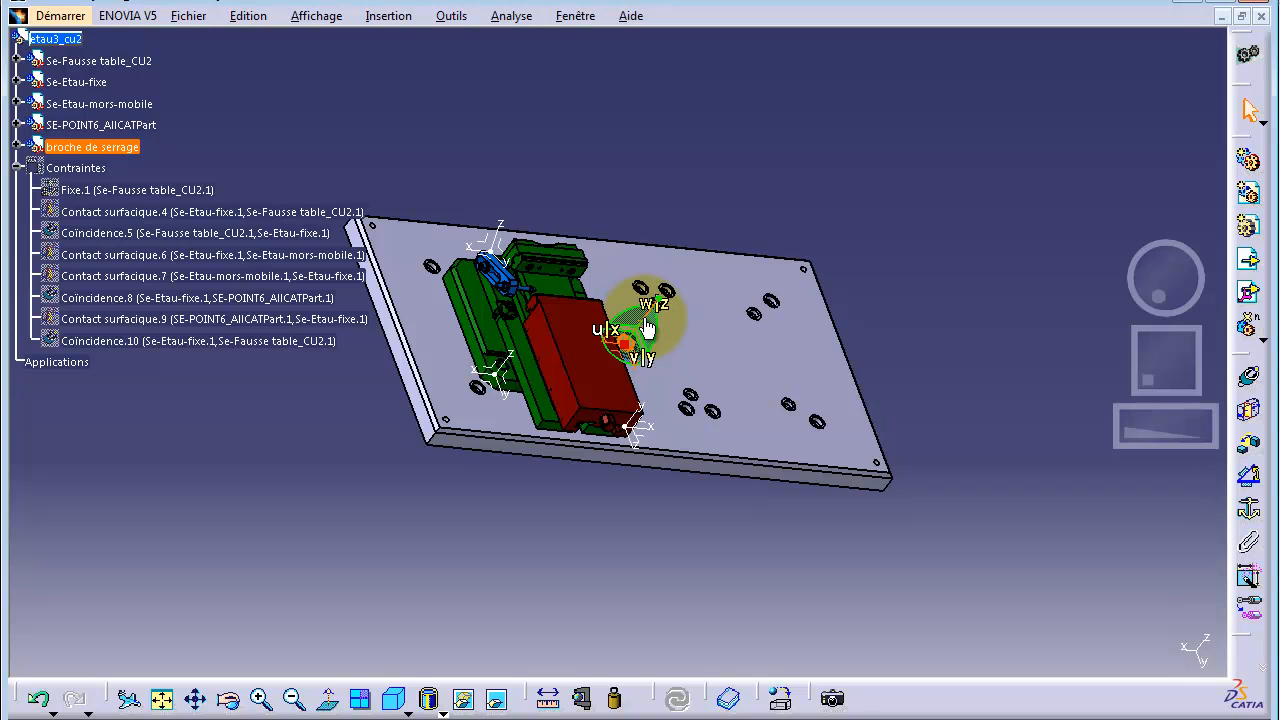
left_click_drag(657, 313, 687, 273)
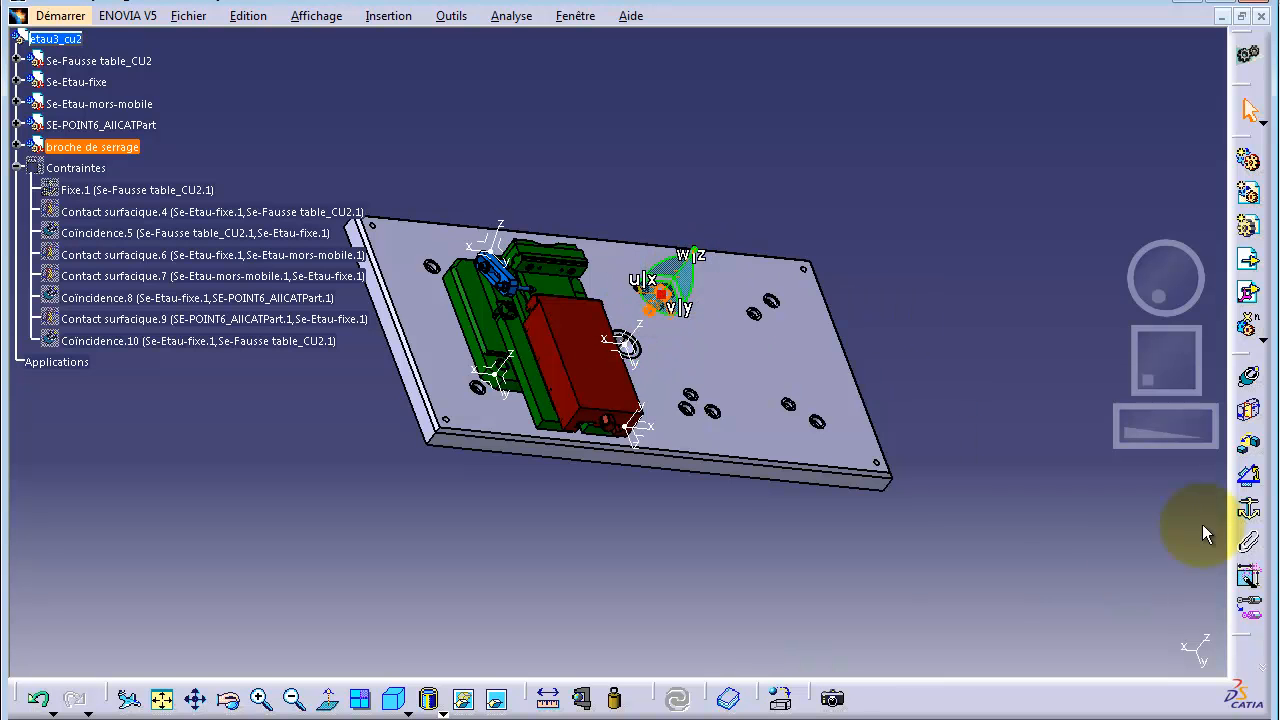
left_click_drag(1155, 447, 1259, 409)
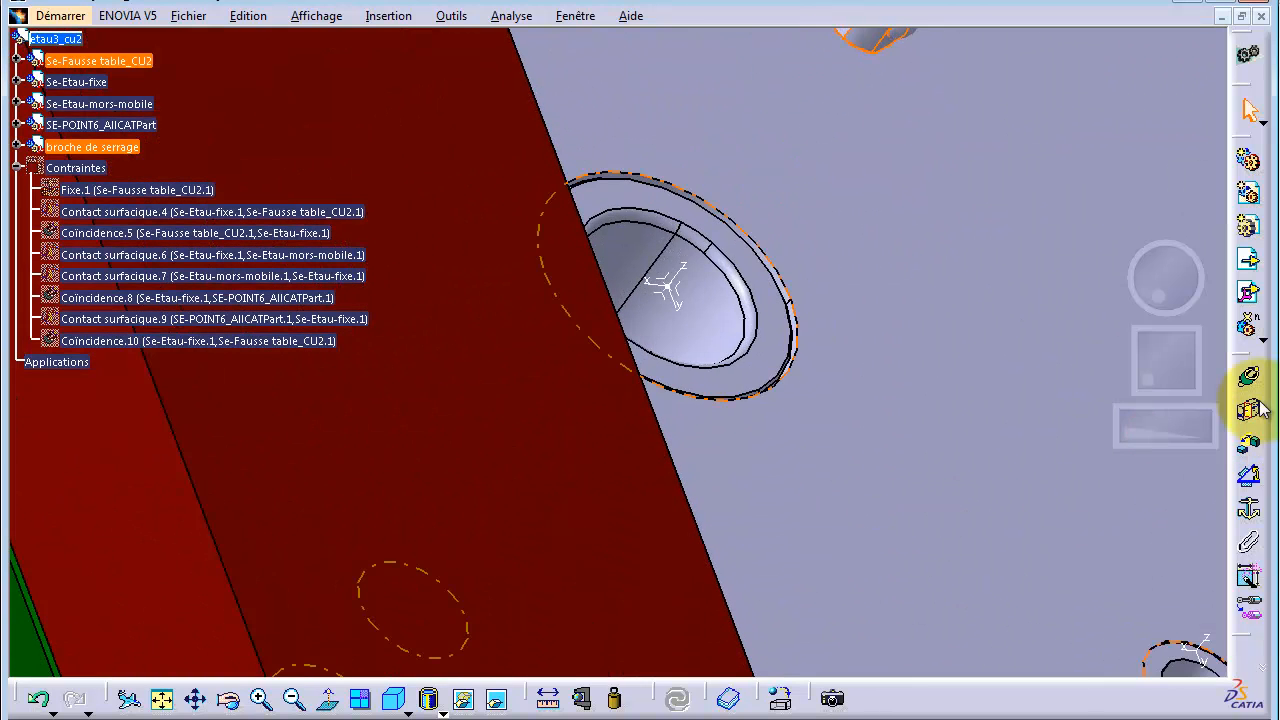
left_click_drag(1166, 351, 1120, 366)
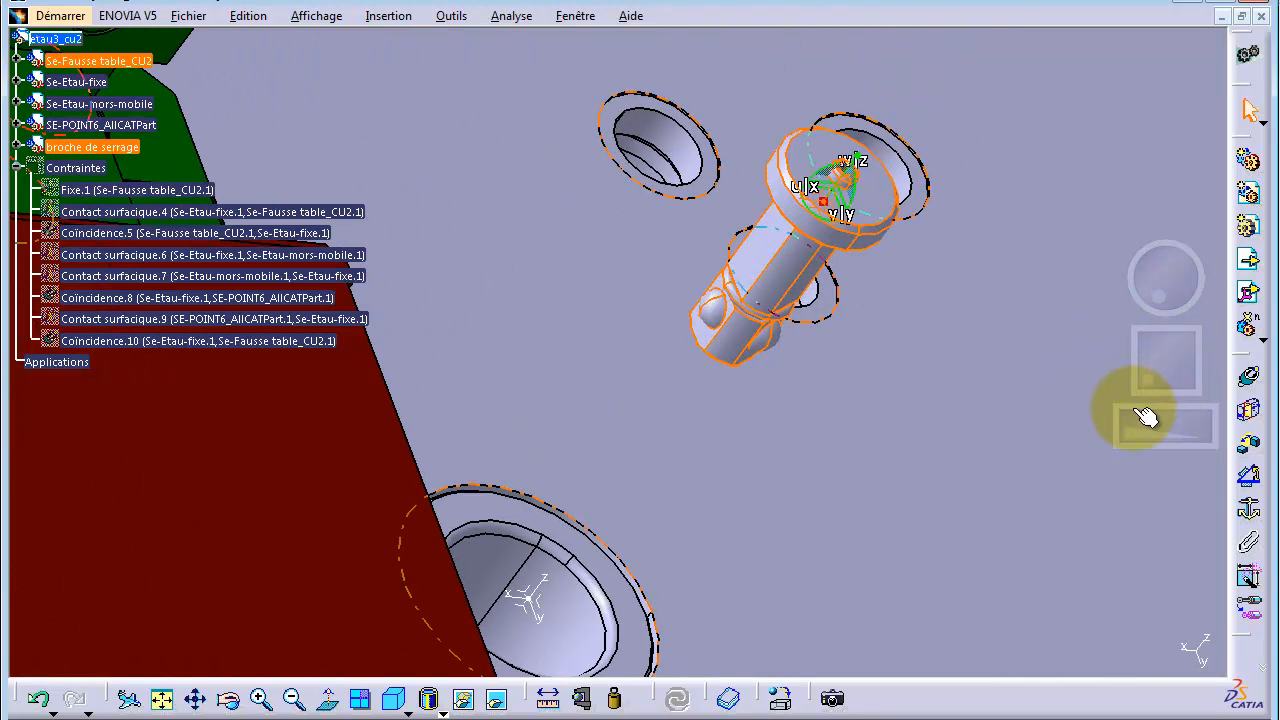
left_click_drag(1127, 436, 1049, 420)
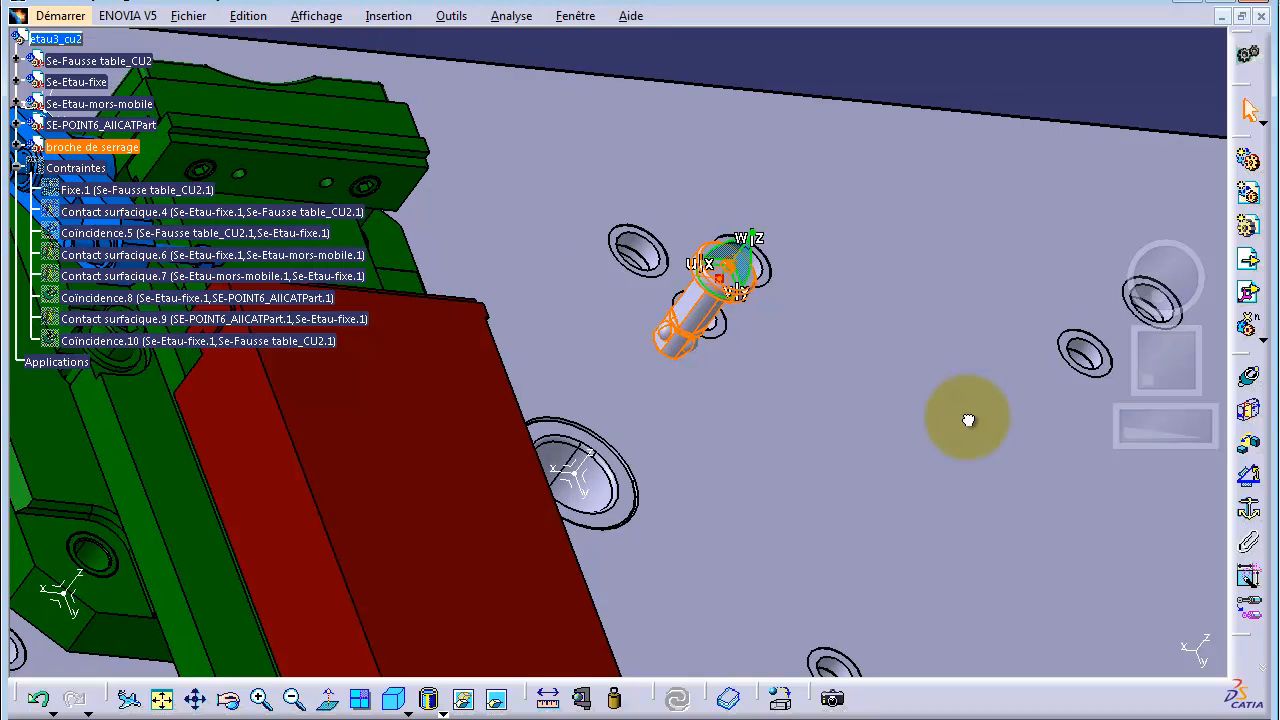
Move the pin with the compass to just above the open corner hole in the Se-Etau-fixe base
left_click_drag(1176, 257, 857, 214)
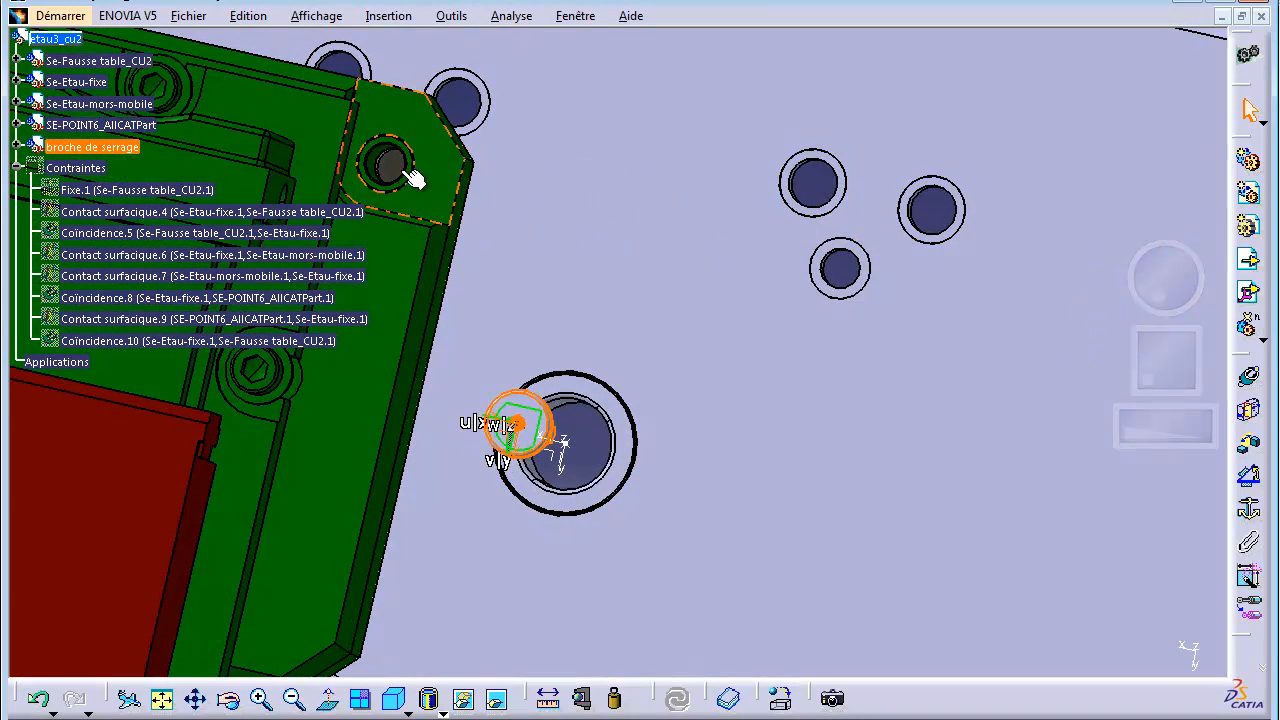
left_click_drag(530, 440, 376, 155)
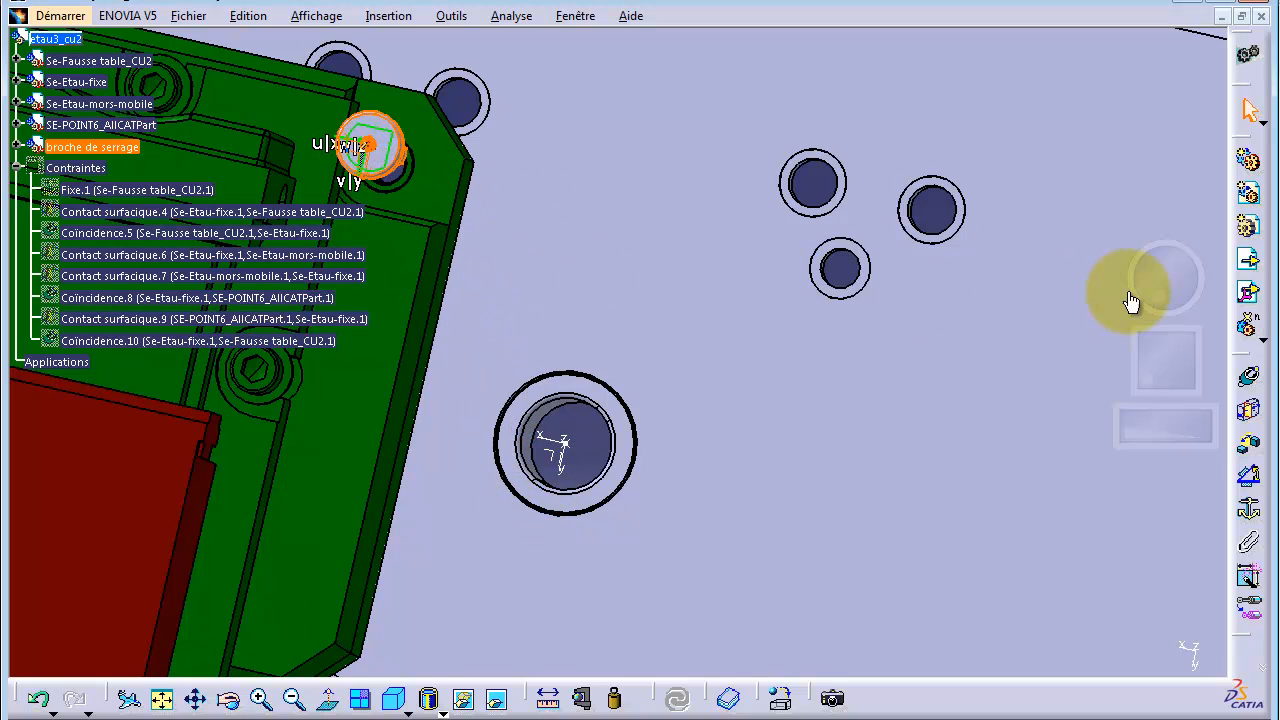
left_click_drag(1166, 280, 1059, 136)
left_click(516, 186)
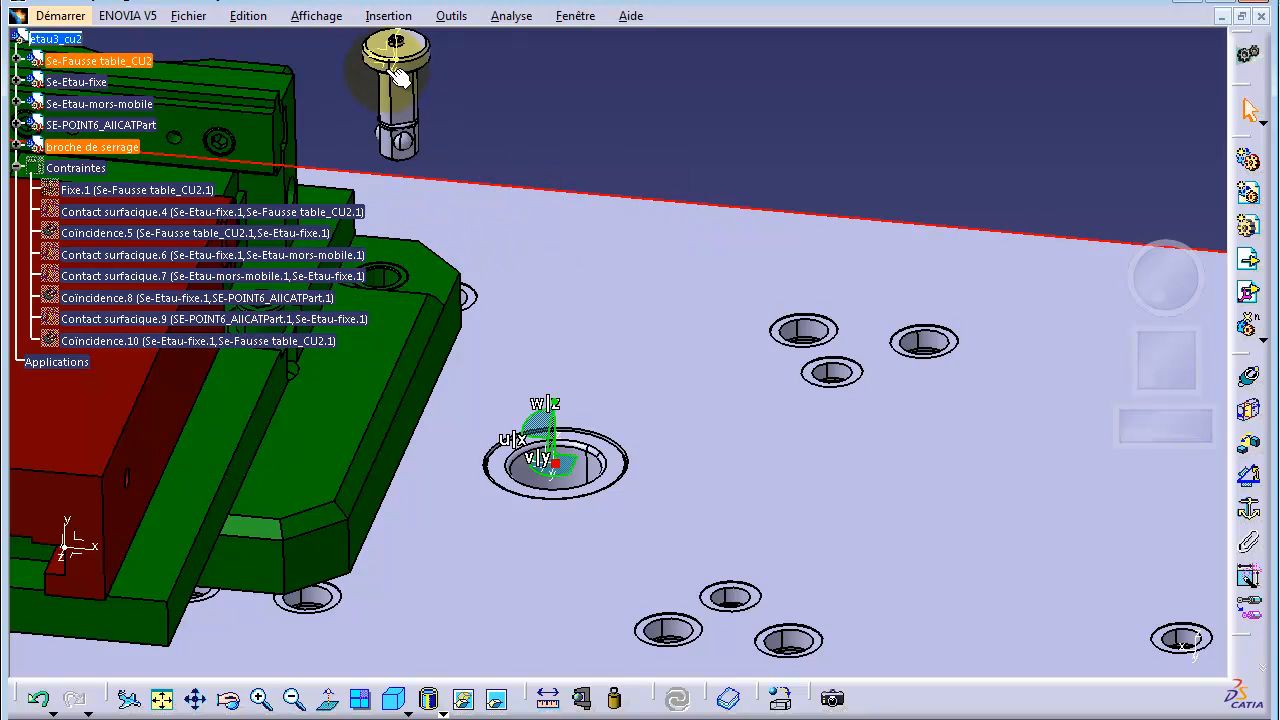
left_click(1066, 277)
Add a coincidence constraint between the pin's axis and the axis of the Se-Etau-fixe corner hole, and update the assembly
left_click(1252, 392)
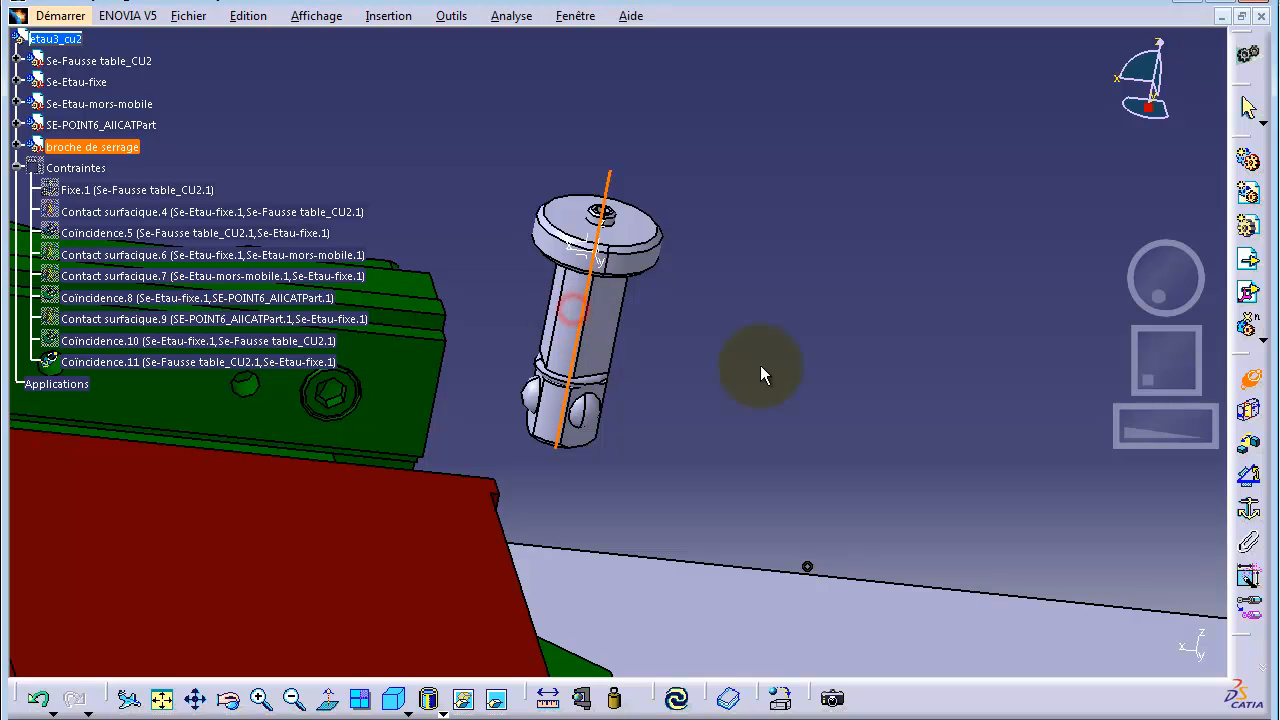
middle_click_drag(1176, 315, 1119, 304)
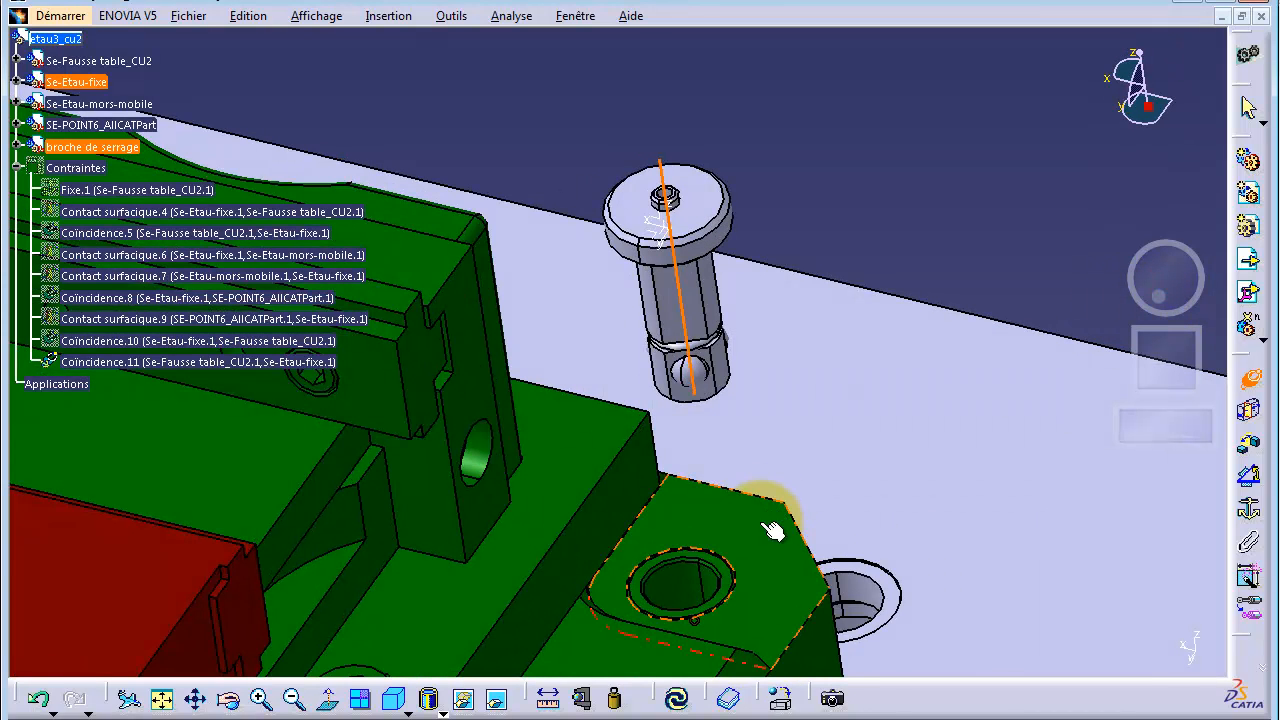
left_click(662, 586)
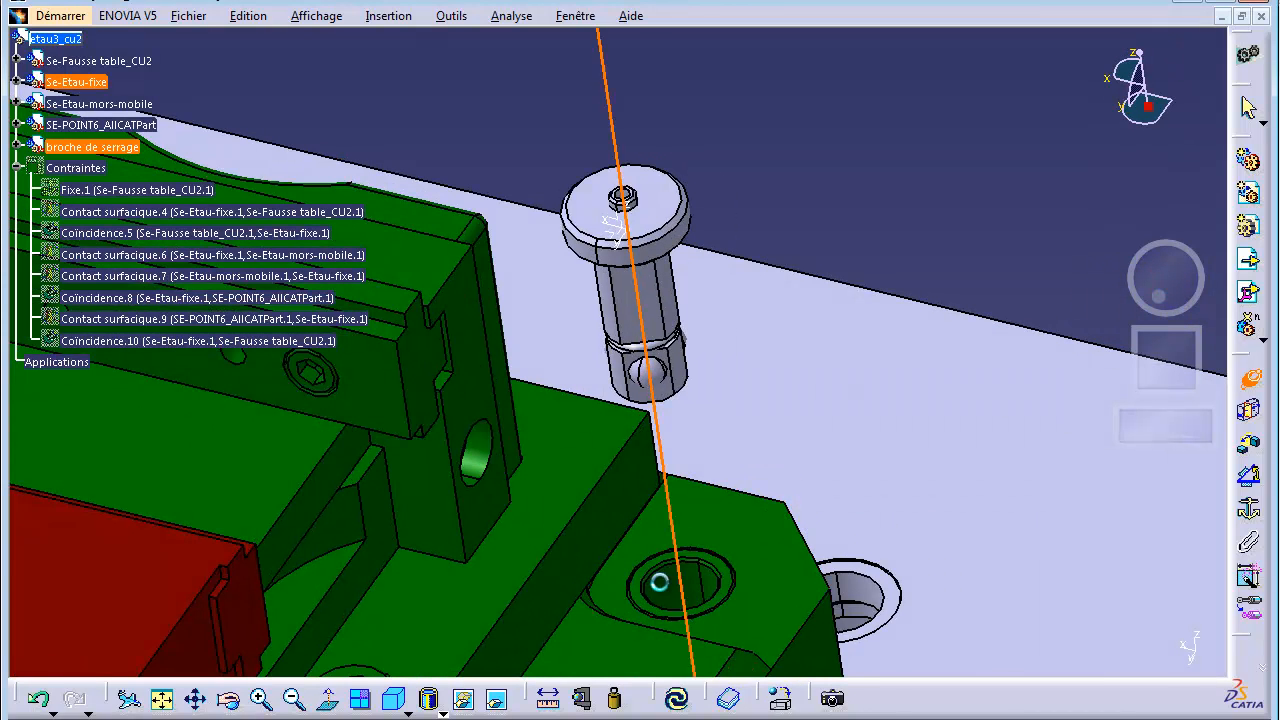
left_click(679, 698)
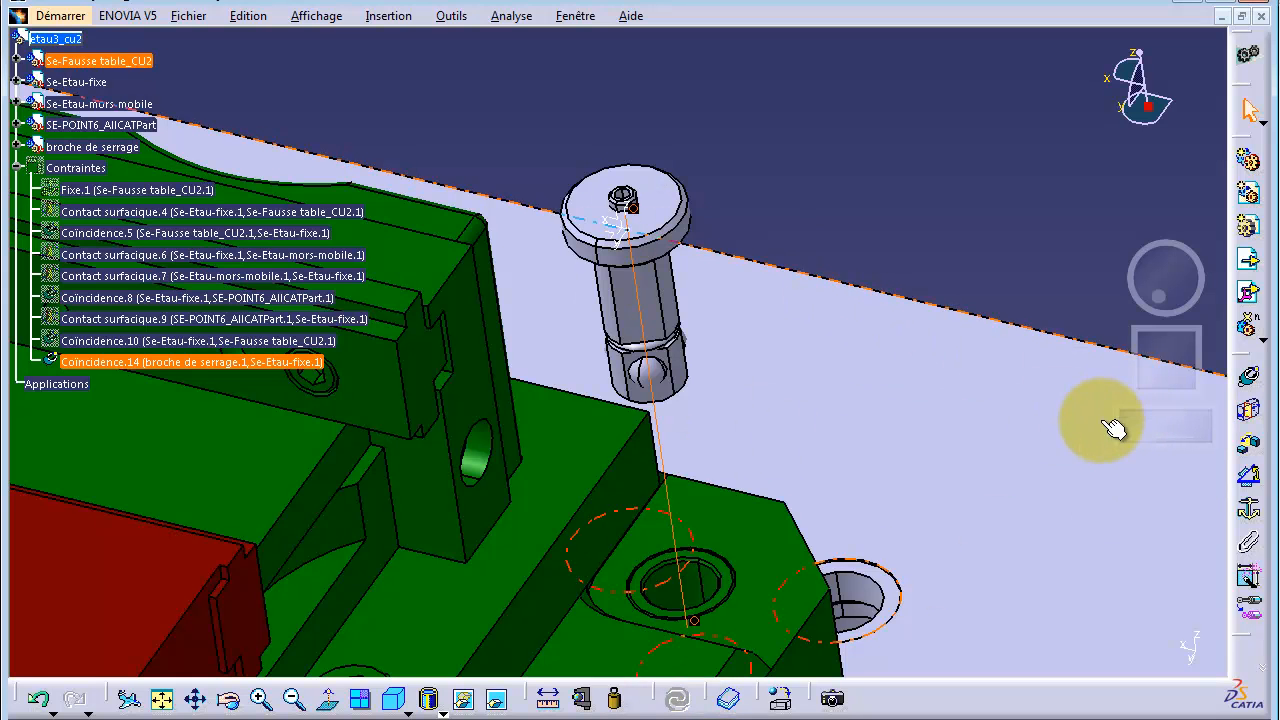
Add a surface contact between the underside of the pin's head and the face around the Se-Etau-fixe corner hole, and update the assembly
left_click_drag(1160, 300, 1143, 197)
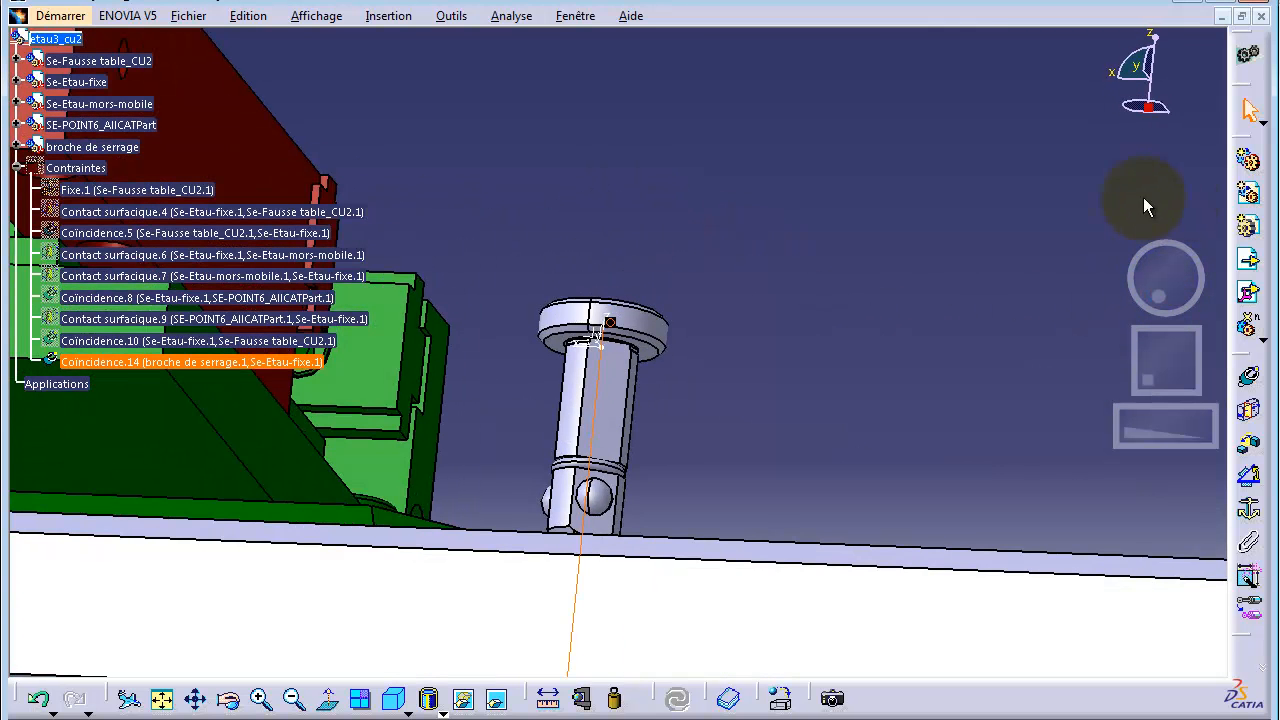
left_click(665, 365)
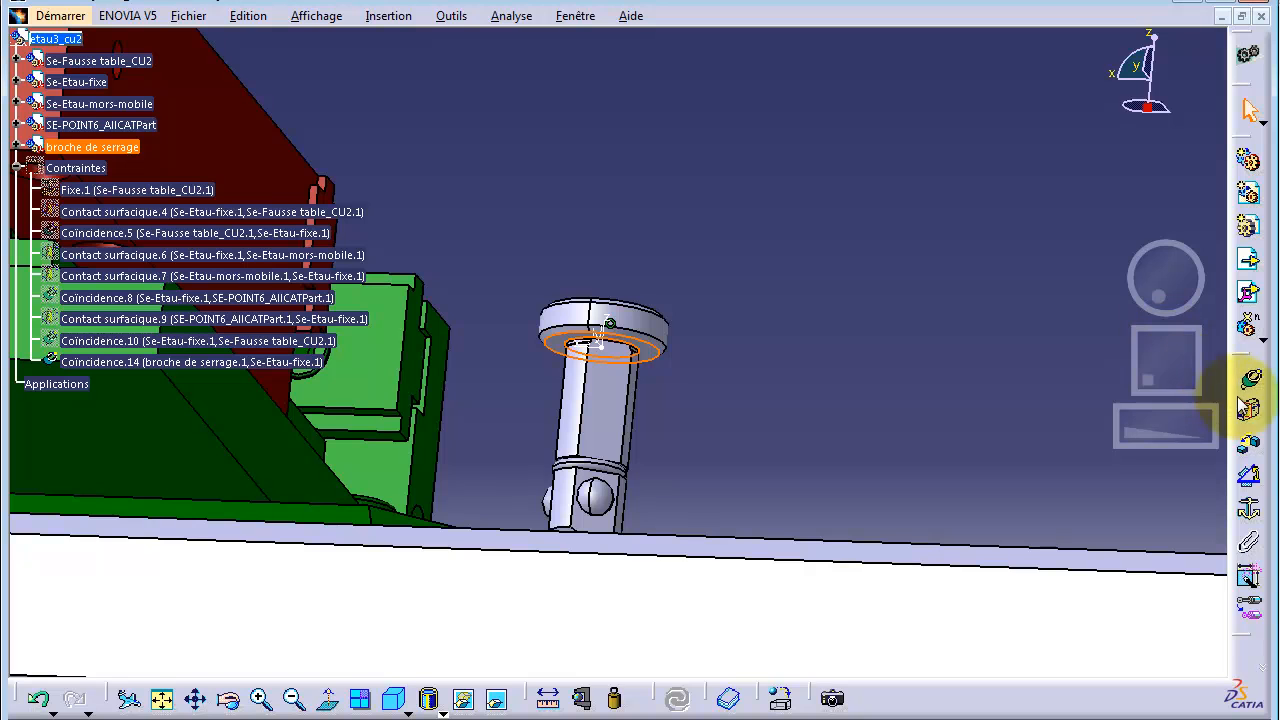
left_click_drag(1160, 274, 1140, 360)
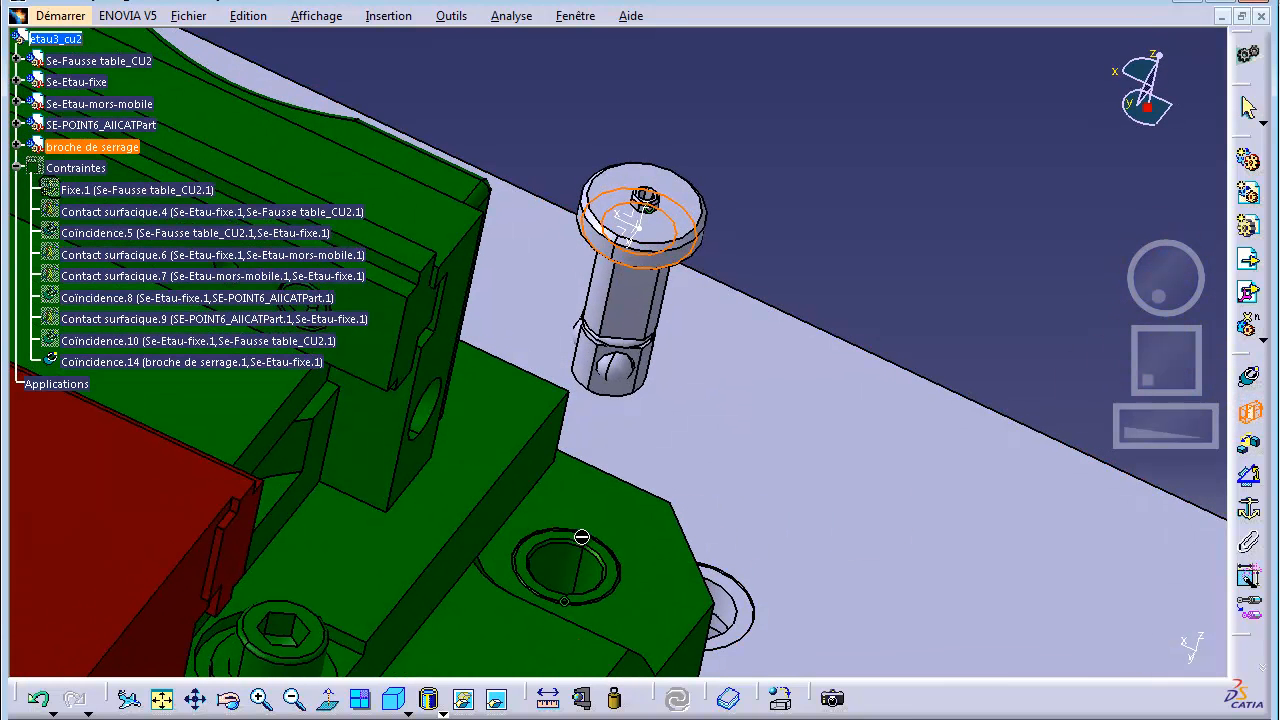
left_click_drag(1163, 445, 1203, 426)
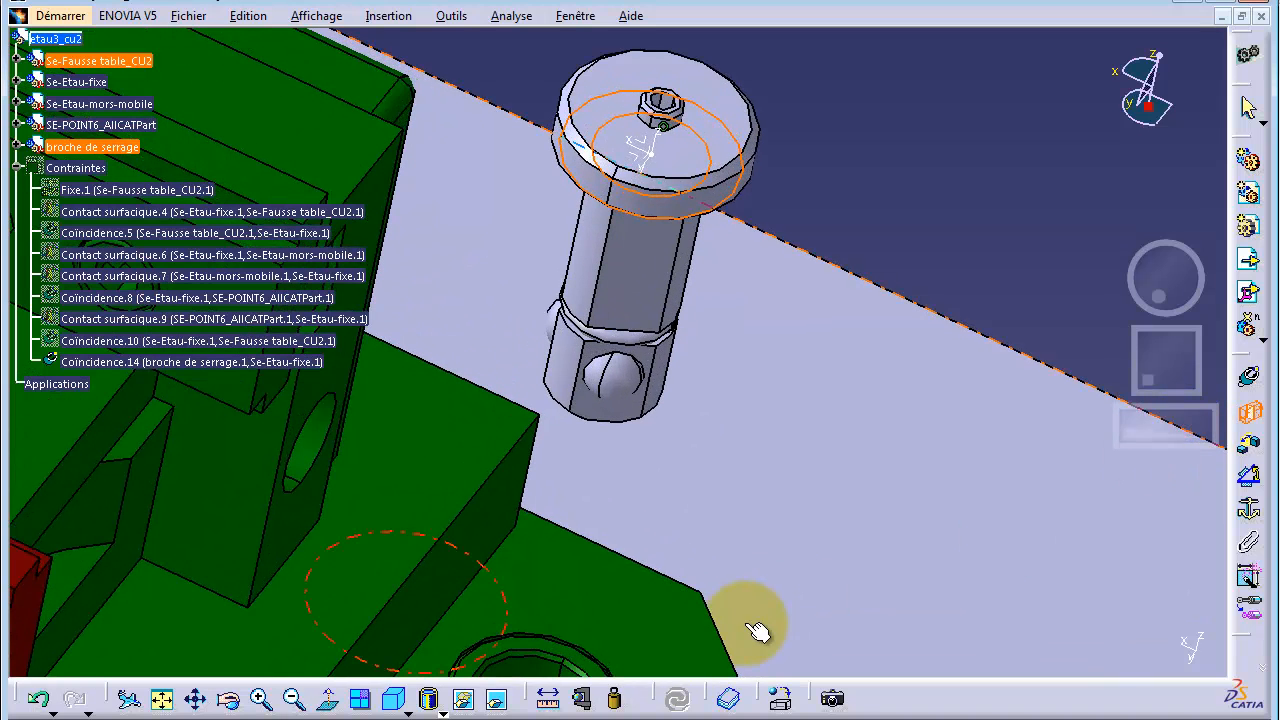
left_click(562, 655)
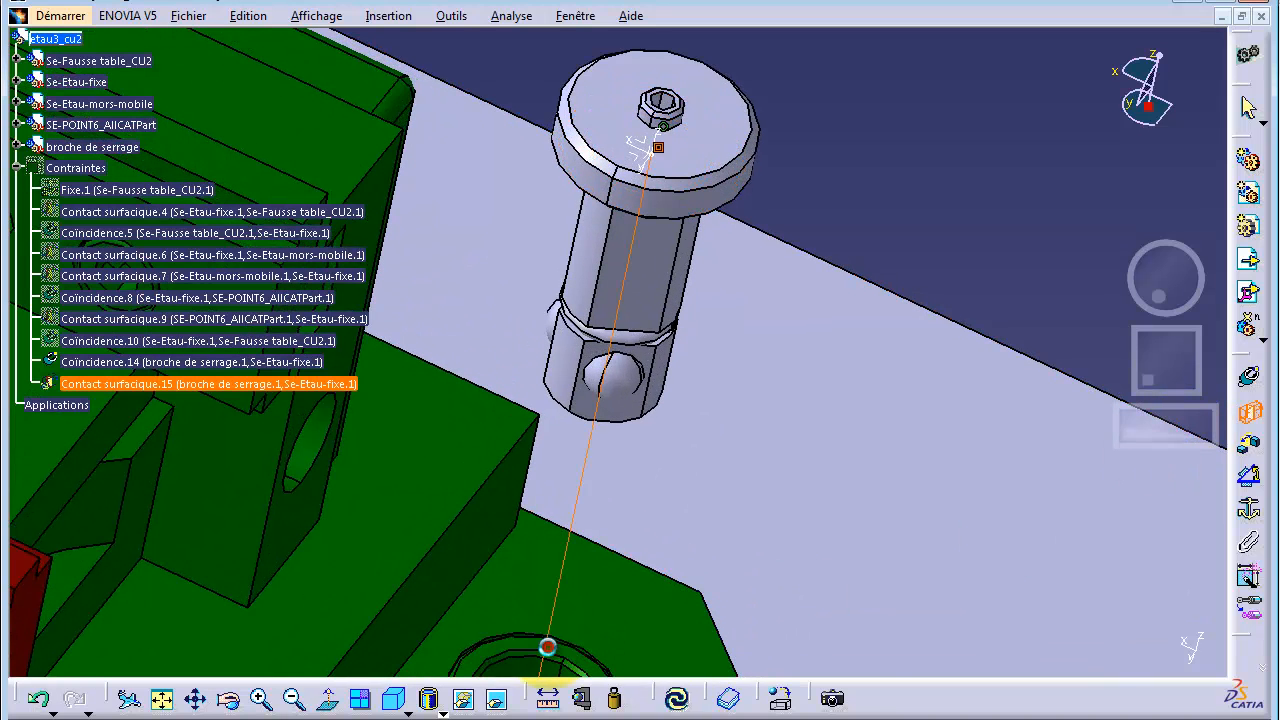
left_click(675, 703)
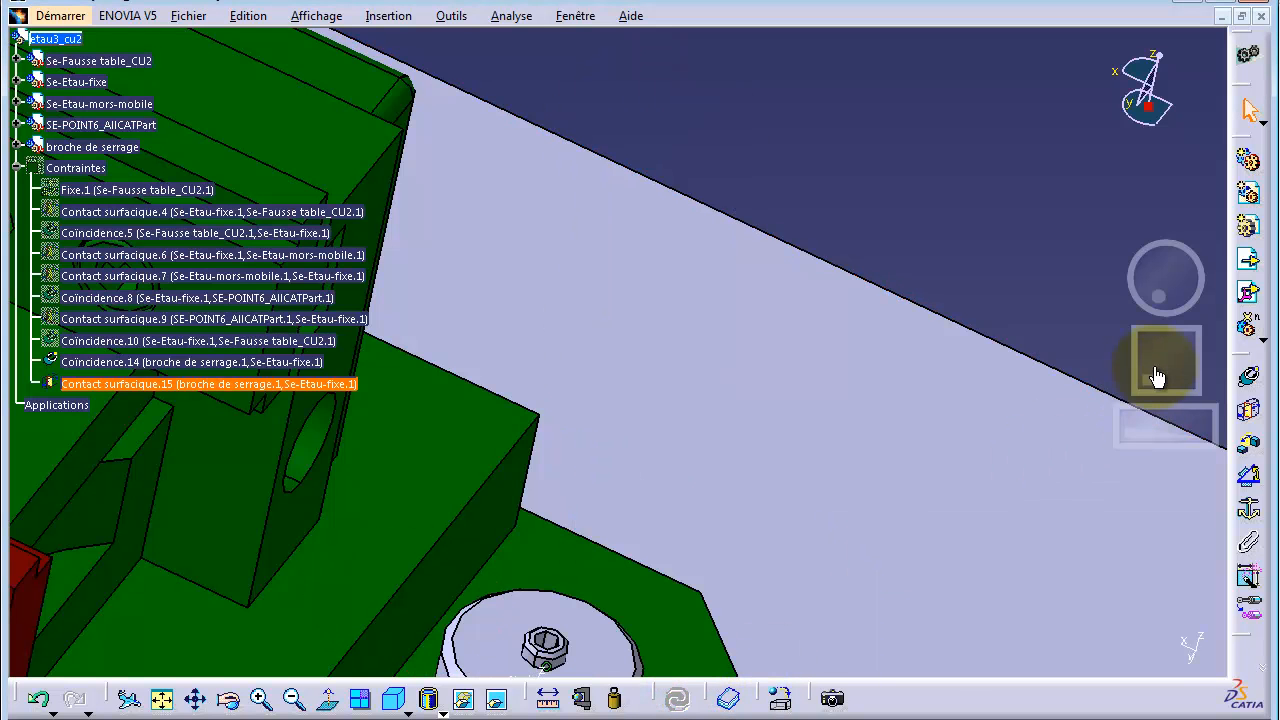
Insert a second copy of broche de serrage.stp into the etau3_cu2 assembly
mouse_move(1177, 293)
left_mouse_down()
mouse_move(1149, 243)
mouse_move(1186, 306)
left_mouse_up()
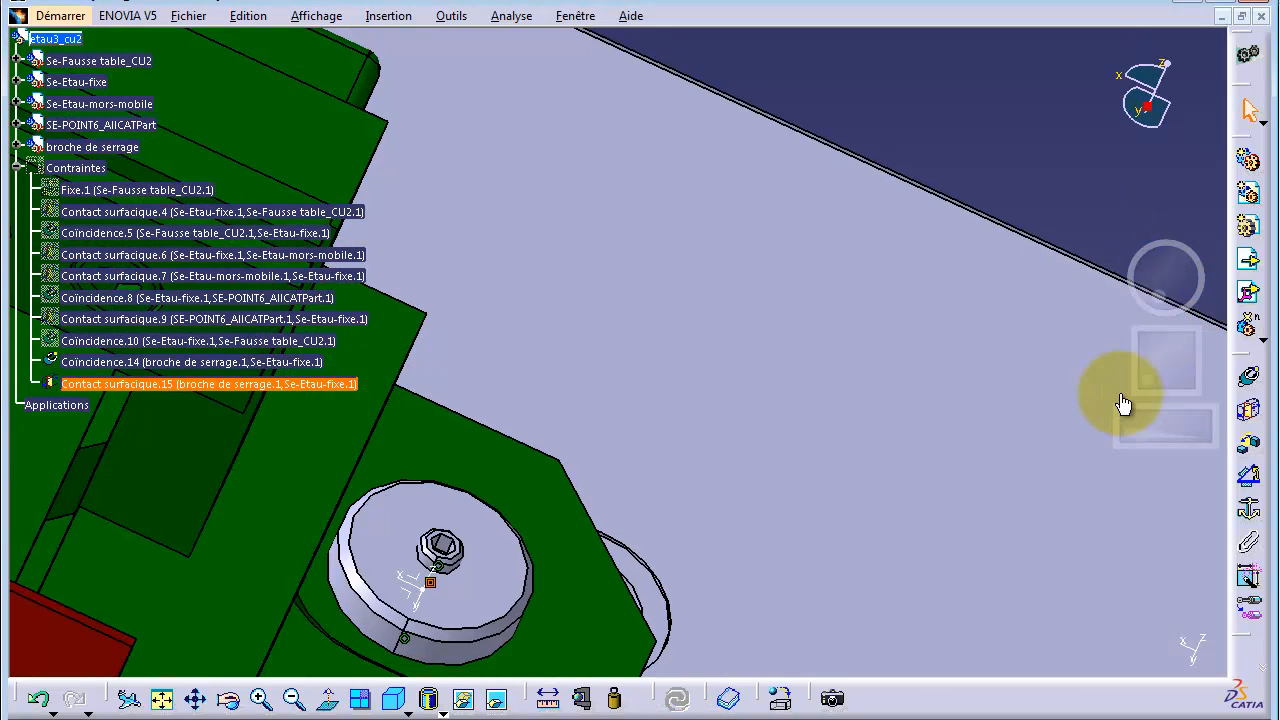
left_click(176, 703)
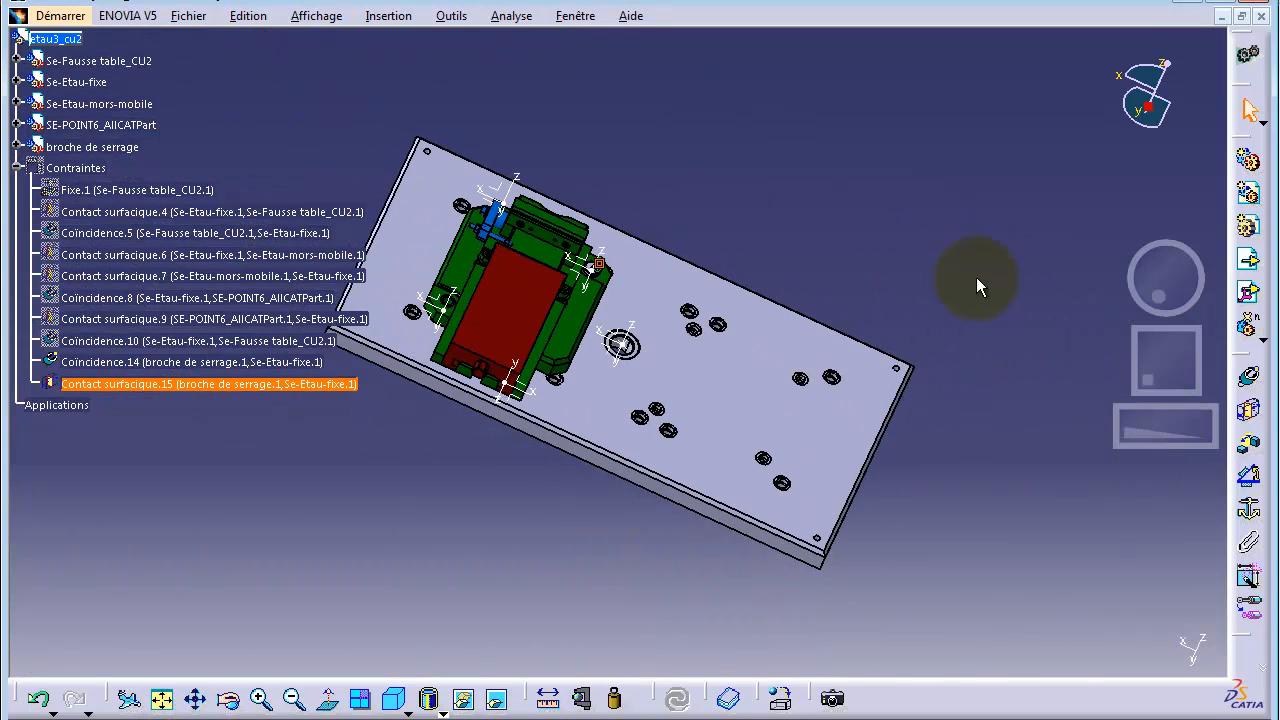
left_click_drag(1160, 283, 1170, 283)
left_click_drag(1128, 444, 1071, 409)
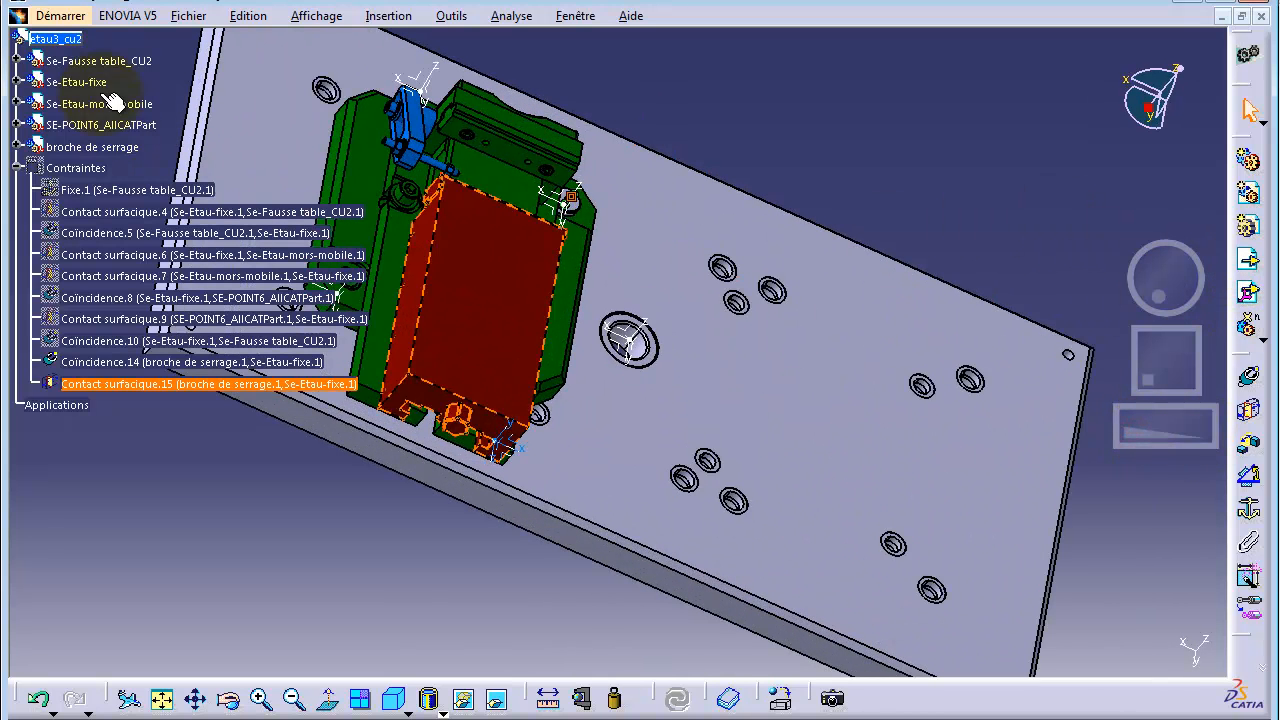
left_click(69, 38)
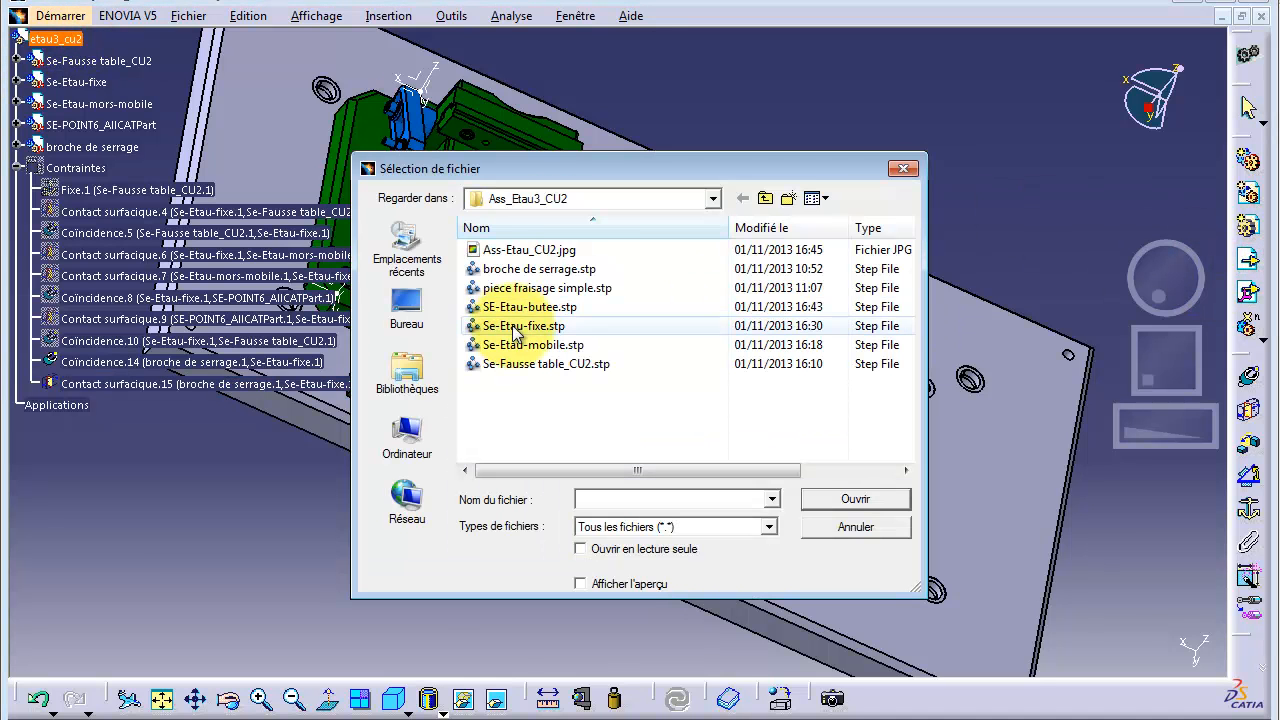
left_click(530, 270)
left_click(843, 497)
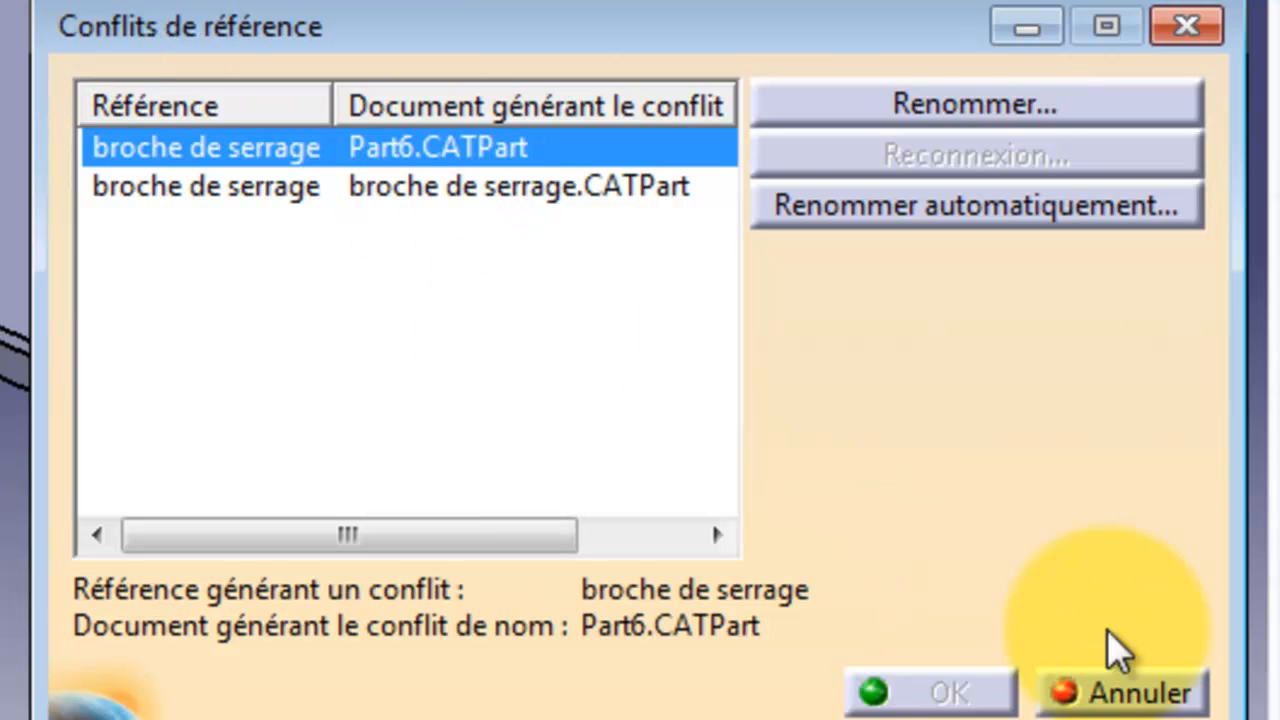
Resolve the reference conflict by renaming the Part6.CATPart pin's reference to Boche2, and complete the import
left_click(955, 106)
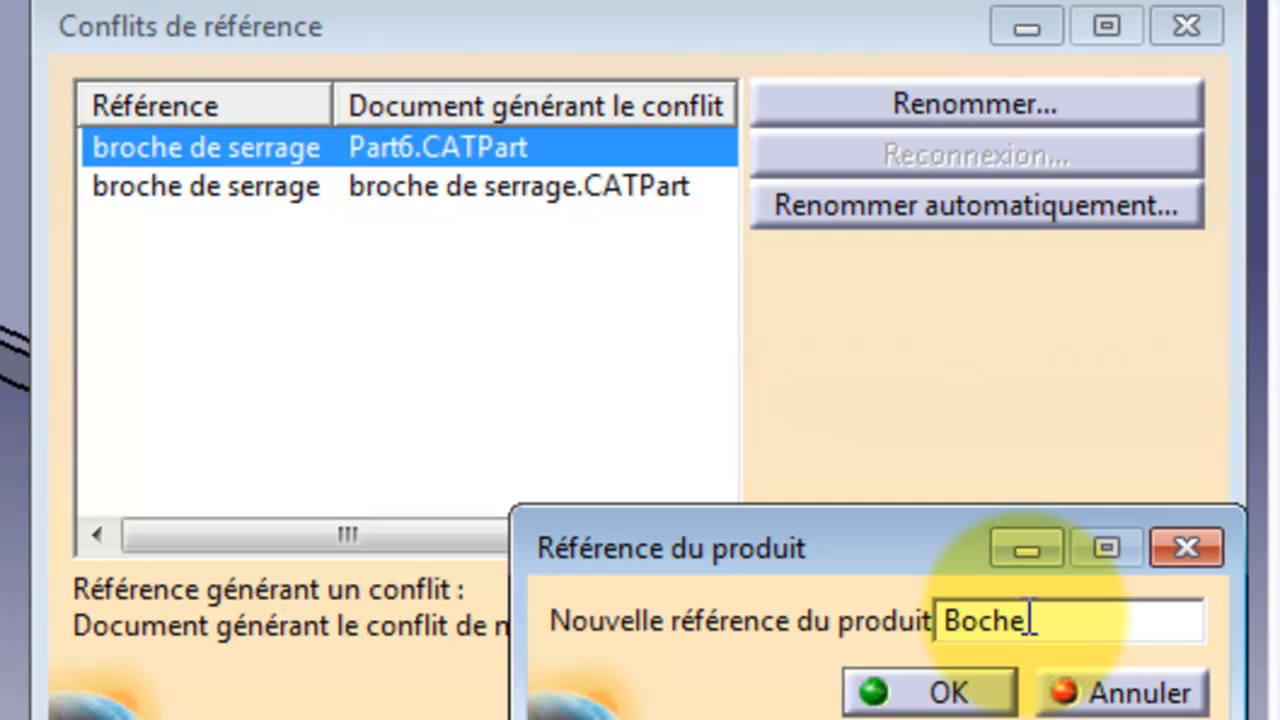
key("Return")
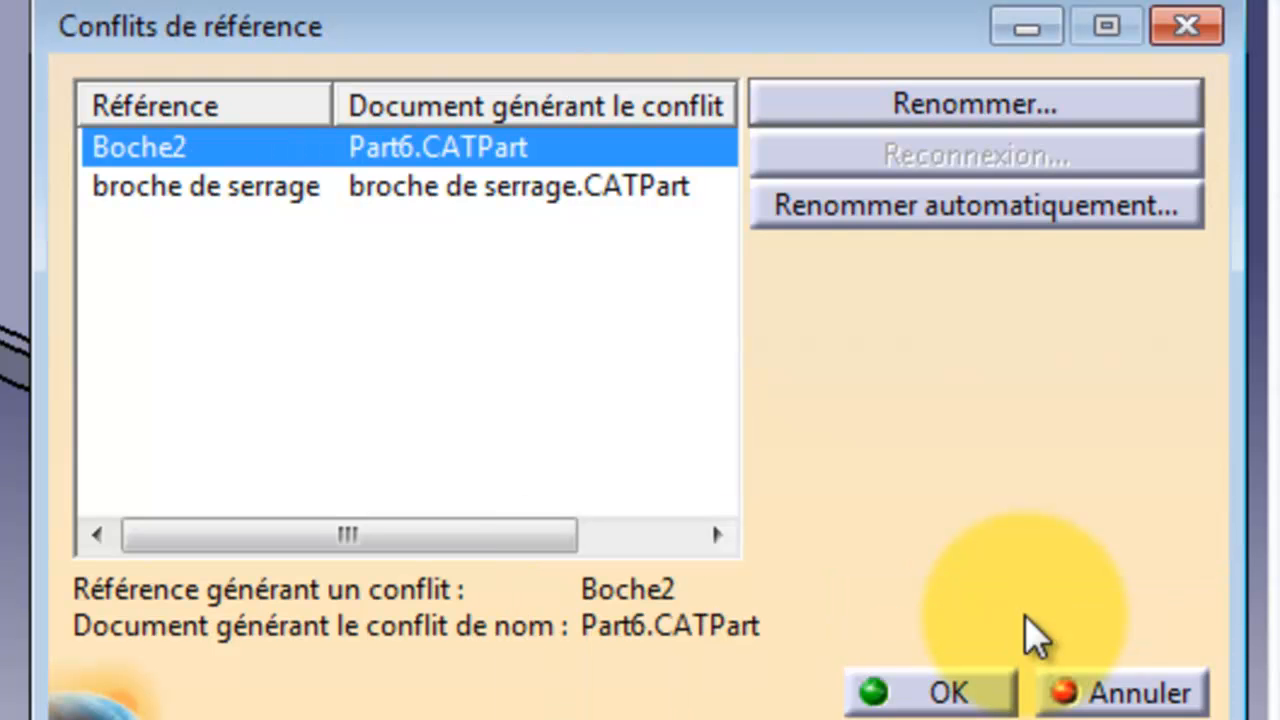
left_click(971, 691)
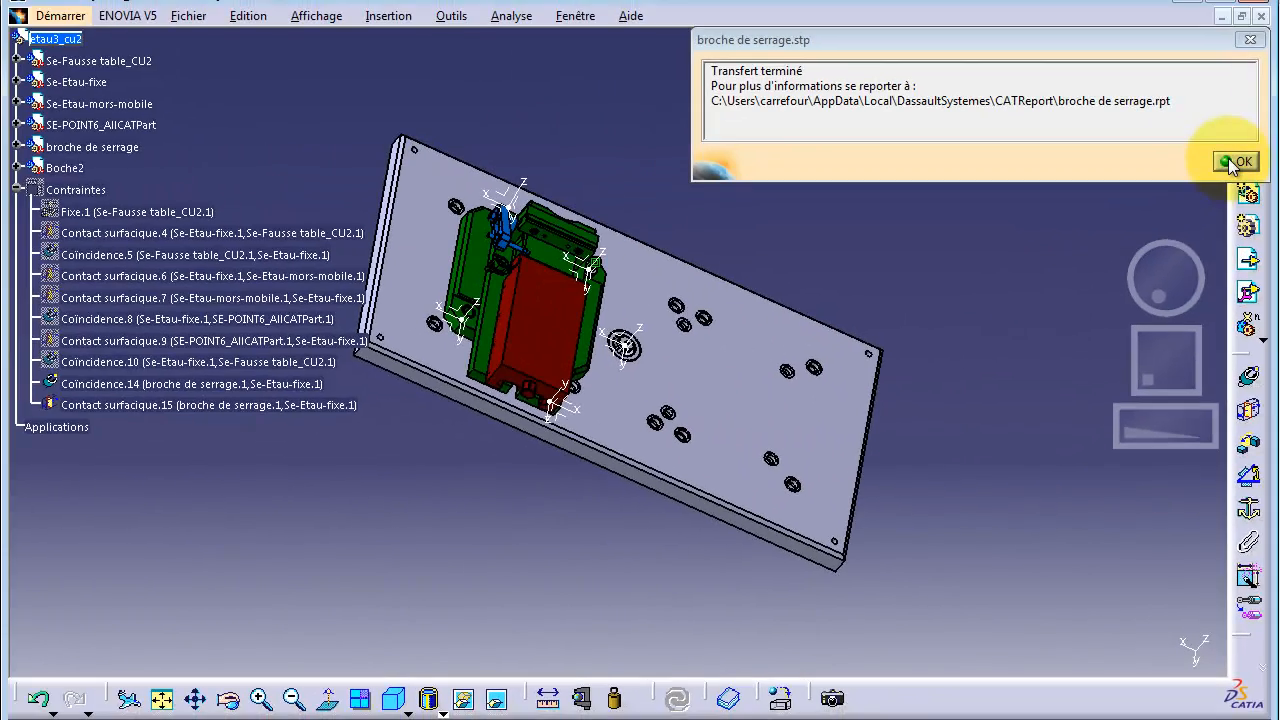
left_click(1245, 20)
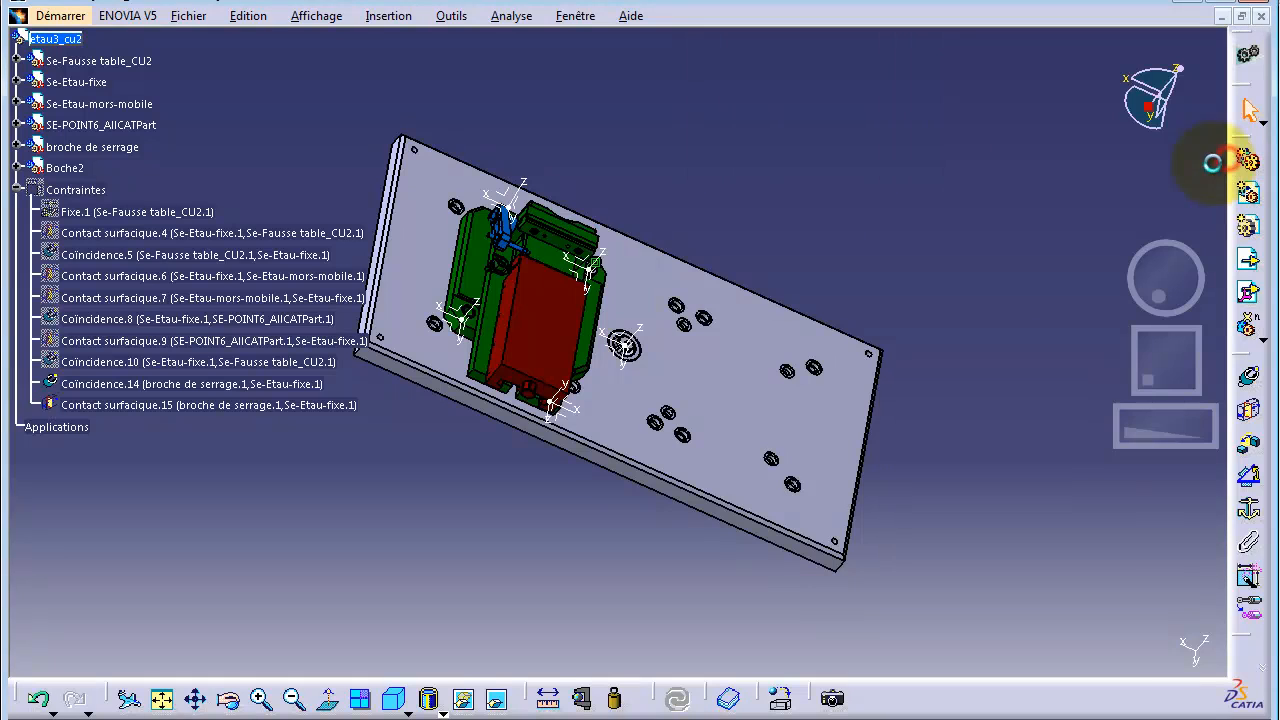
Set the compass to position itself automatically on the selected object and move the Boche2 pin near the open corner hole in the Se-Etau-fixe base
right_click(1152, 104)
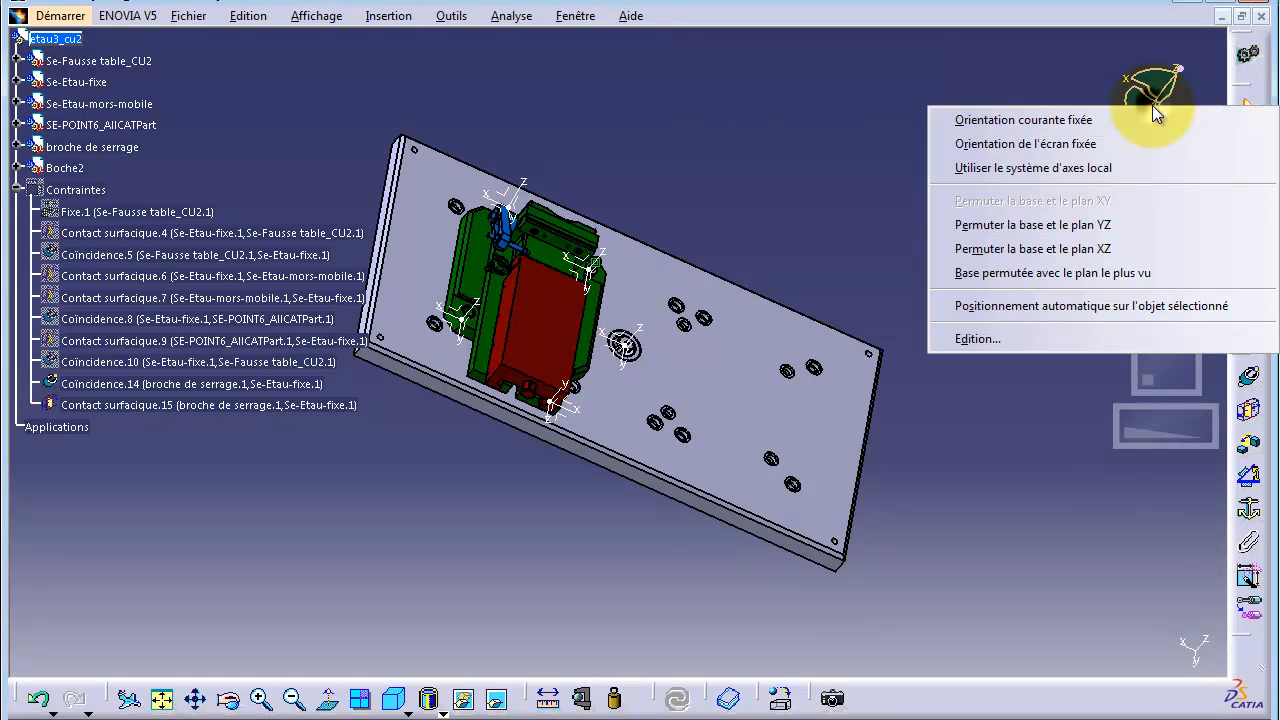
left_click(1123, 308)
left_click(63, 168)
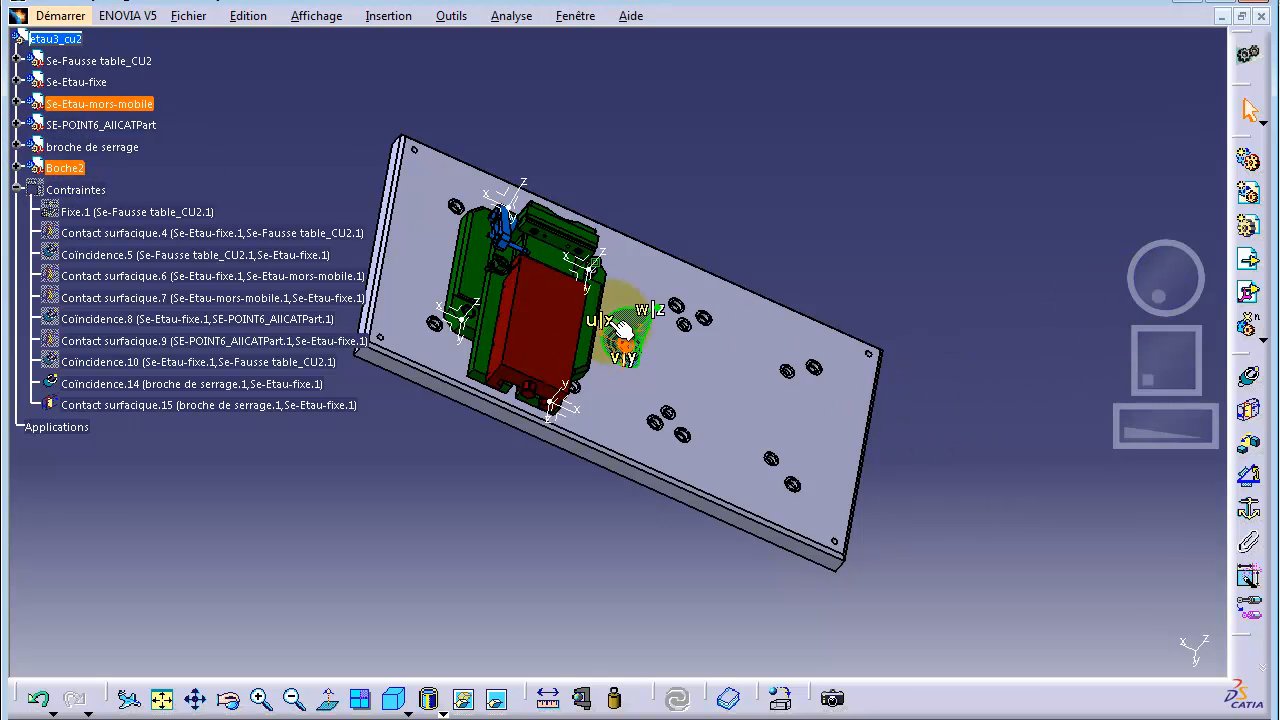
left_click_drag(643, 328, 465, 292)
left_click_drag(1133, 438, 1234, 423)
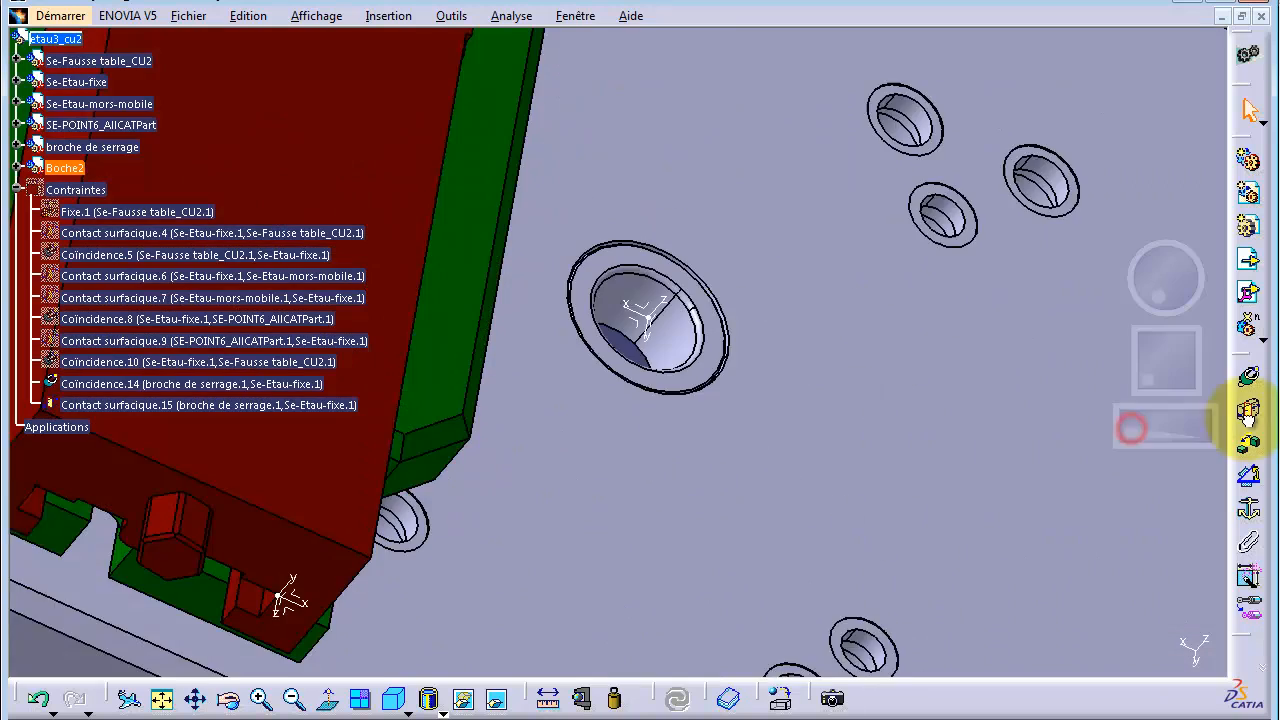
left_click_drag(1137, 371, 1249, 391)
left_click_drag(1157, 348, 1043, 323)
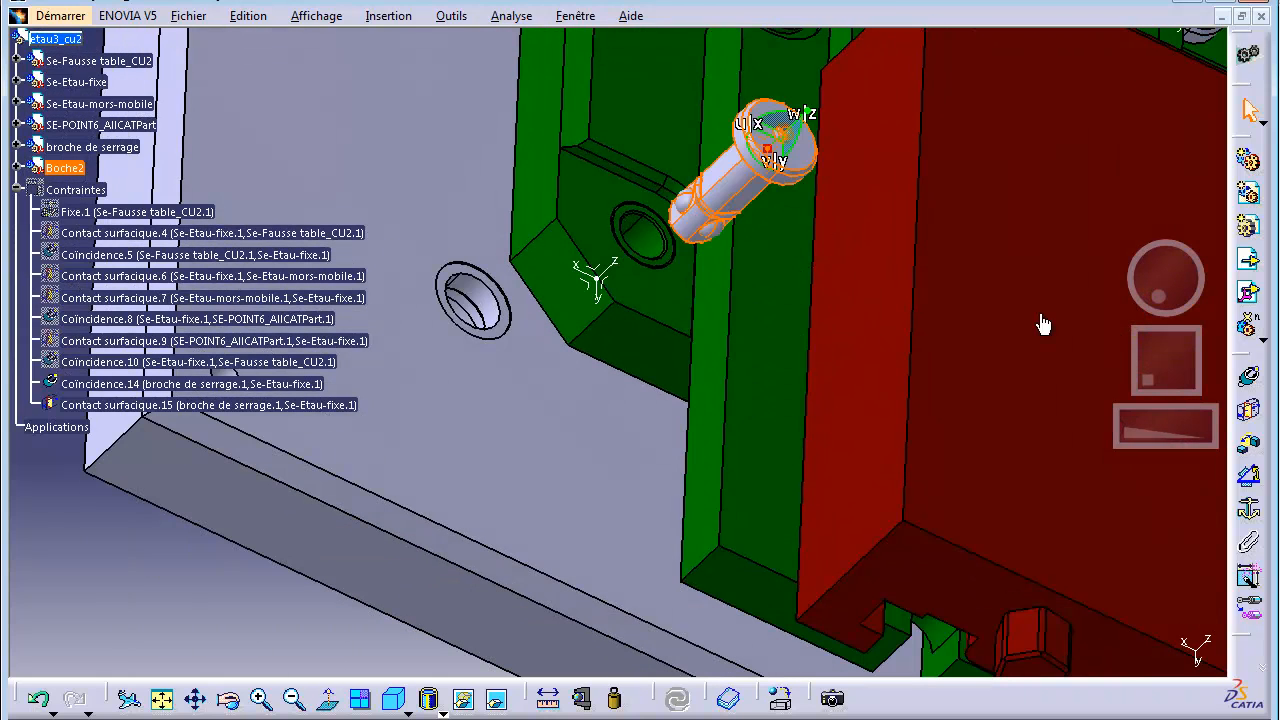
Turn off the compass's automatic positioning on the selected object
left_click(655, 241)
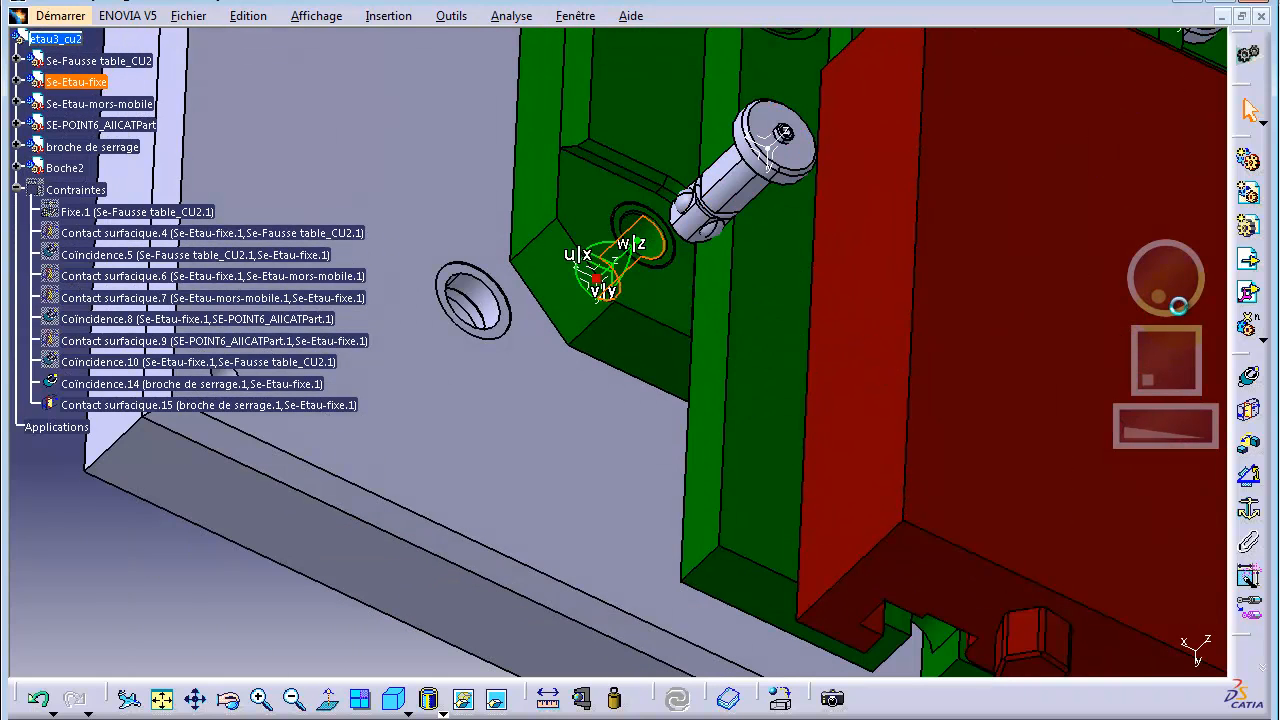
right_click(596, 285)
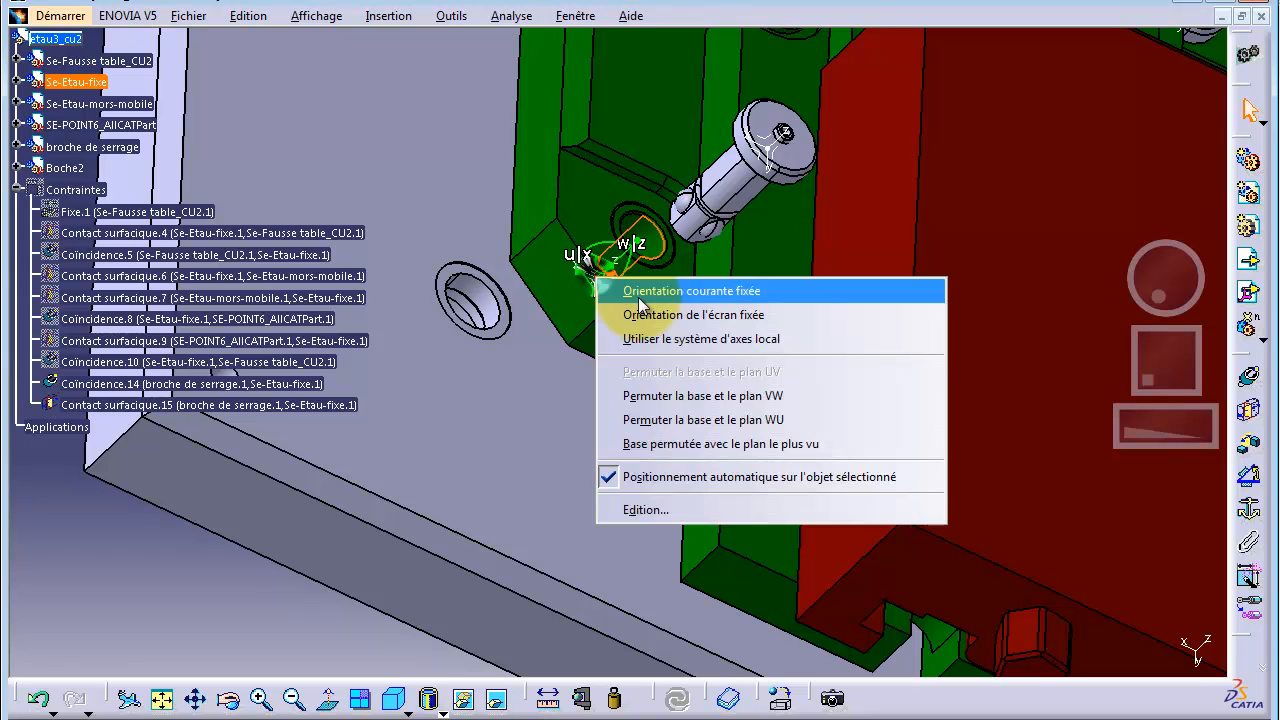
left_click(705, 480)
left_click(33, 612)
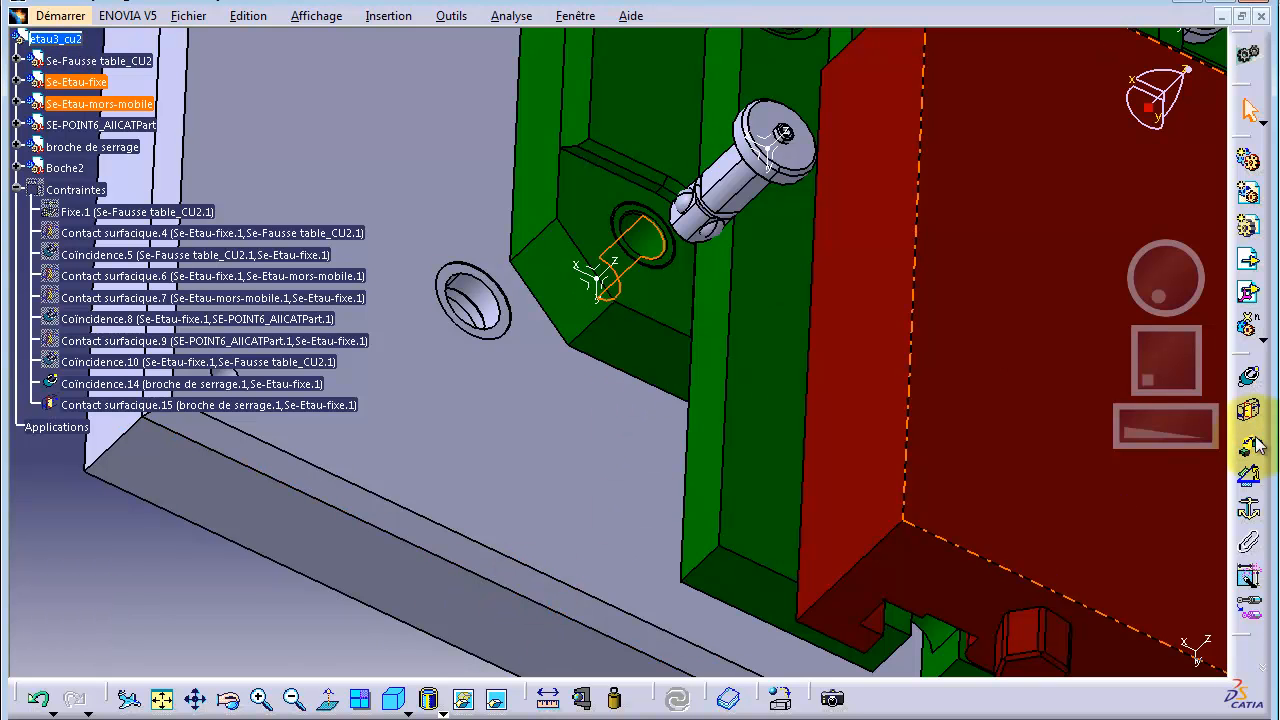
Add a coincidence constraint between the Se-Etau-fixe corner hole's axis and the Boche2 pin's axis, and update the assembly
left_click(1251, 382)
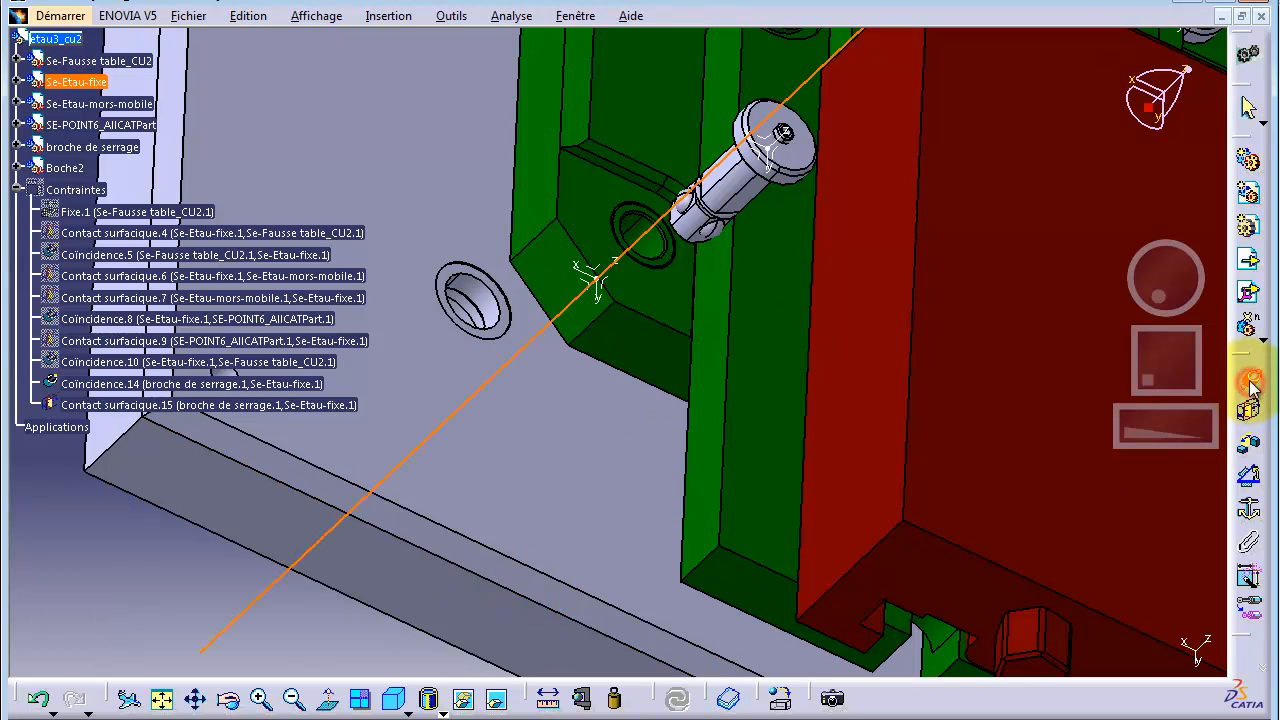
left_click(748, 197)
left_click(660, 688)
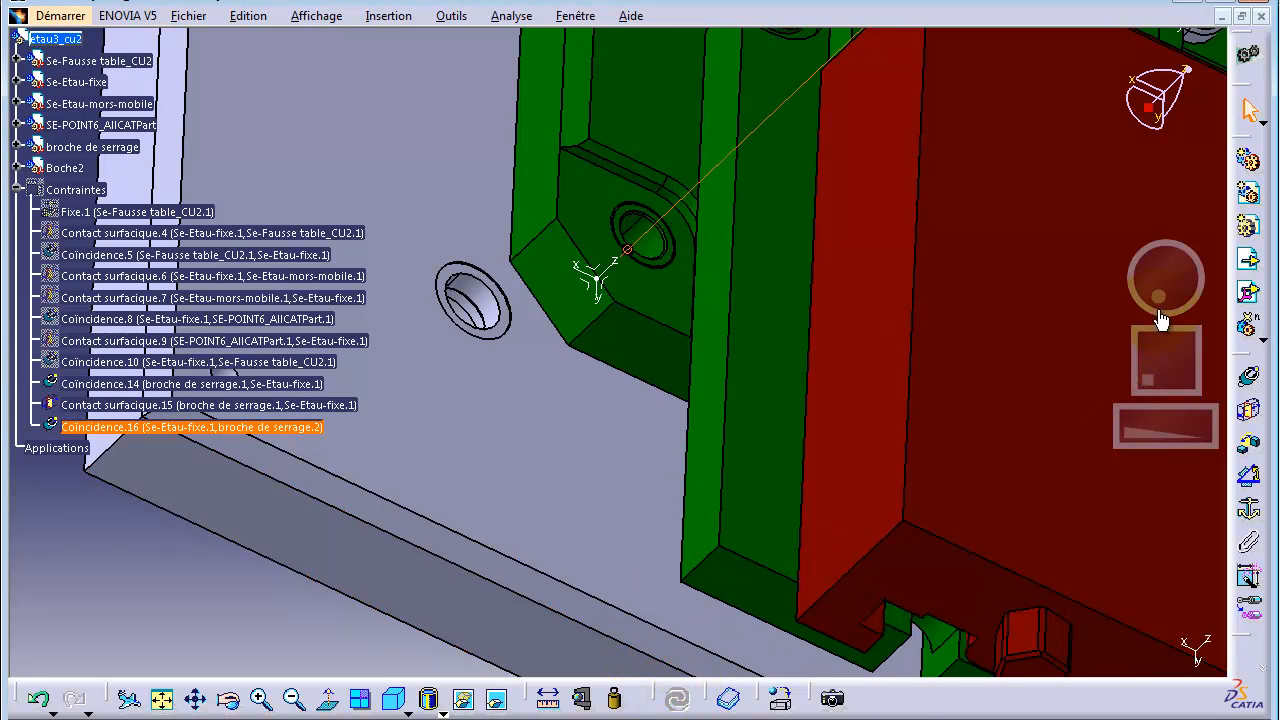
Add a surface contact between the ring face around the Se-Etau-fixe corner hole and the underside of the Boche2 pin's head, and update the assembly
left_click_drag(1160, 432, 1107, 422)
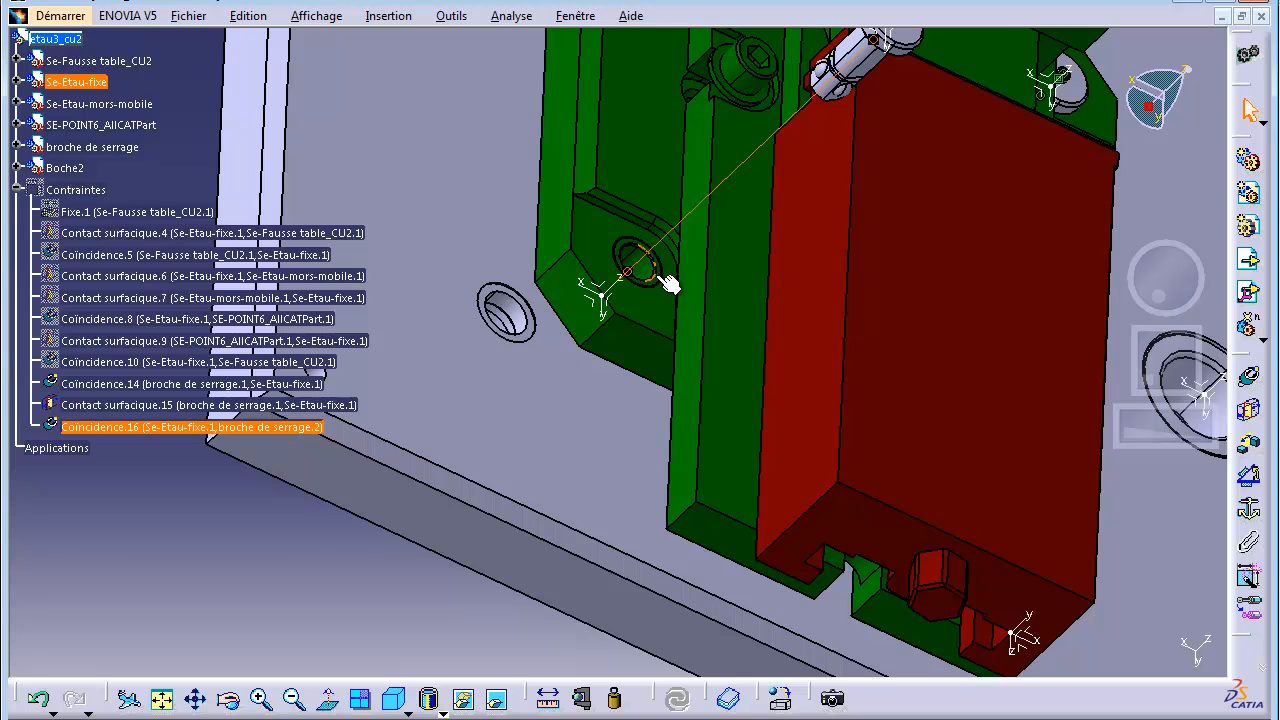
left_click(1248, 410)
left_click_drag(1151, 272, 1176, 304)
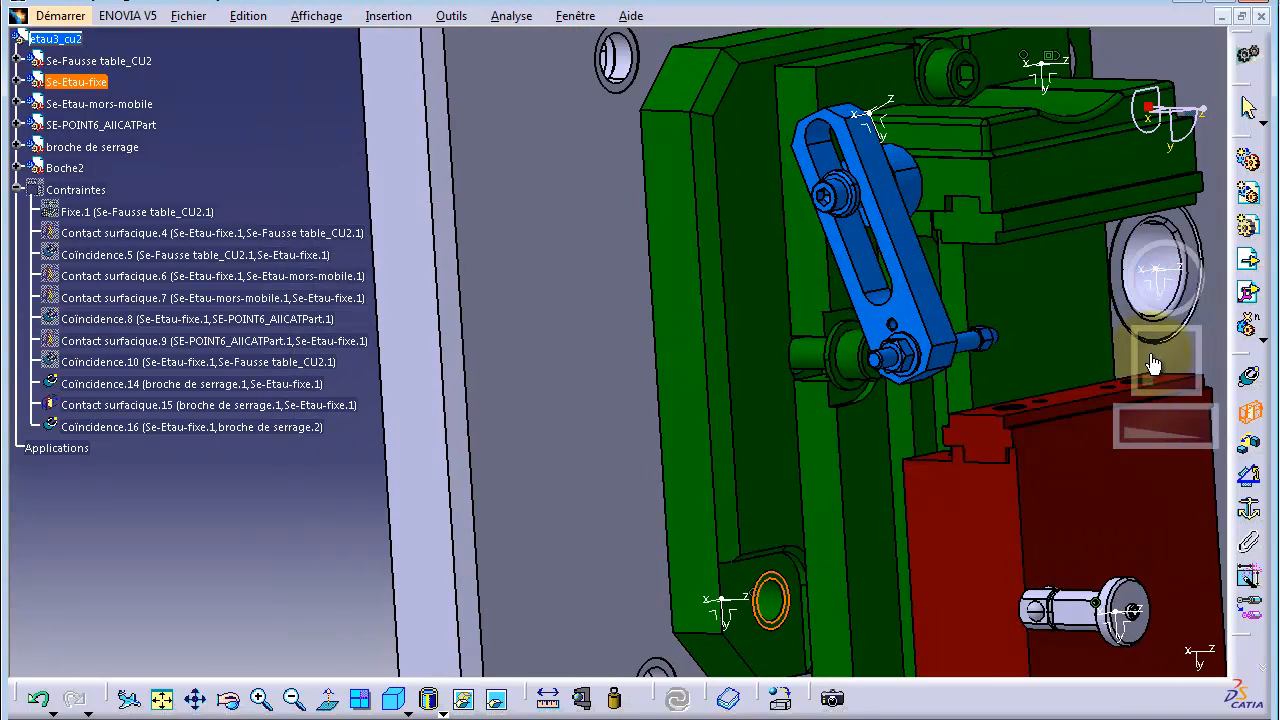
left_click_drag(1144, 430, 1168, 396)
mouse_move(1156, 297)
left_mouse_down()
mouse_move(1168, 294)
mouse_move(1145, 292)
left_mouse_up()
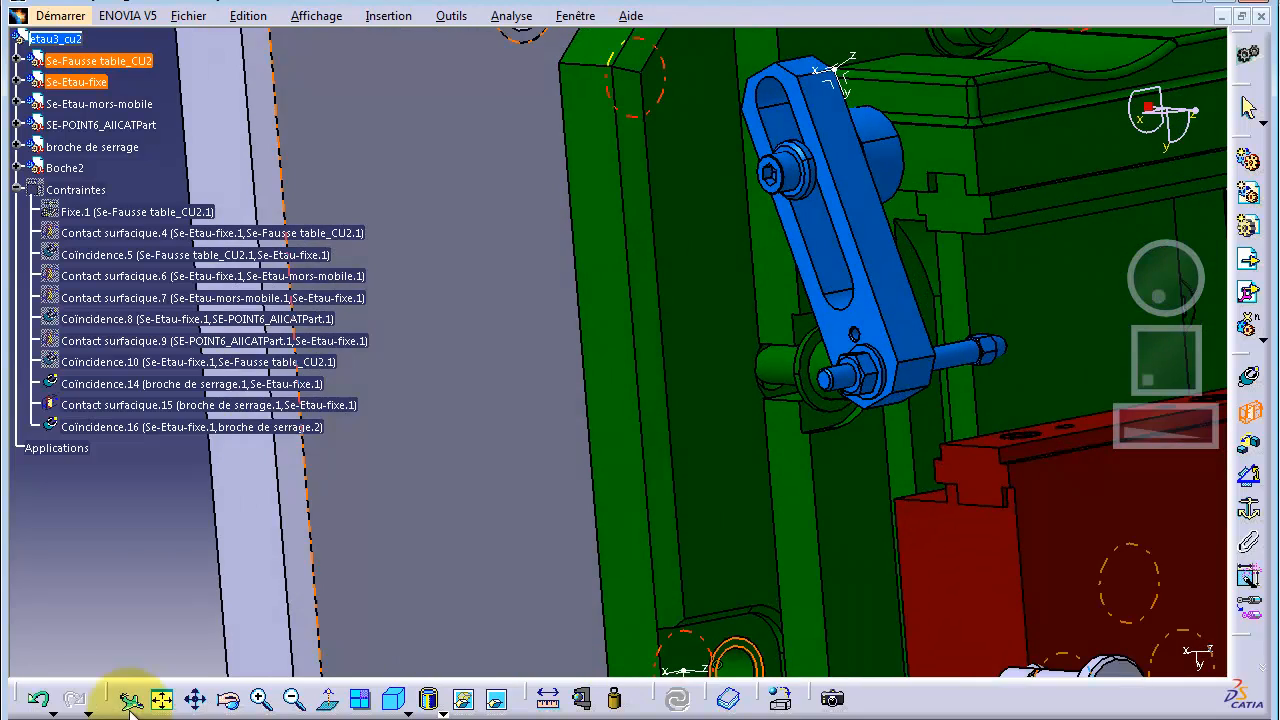
left_click(163, 700)
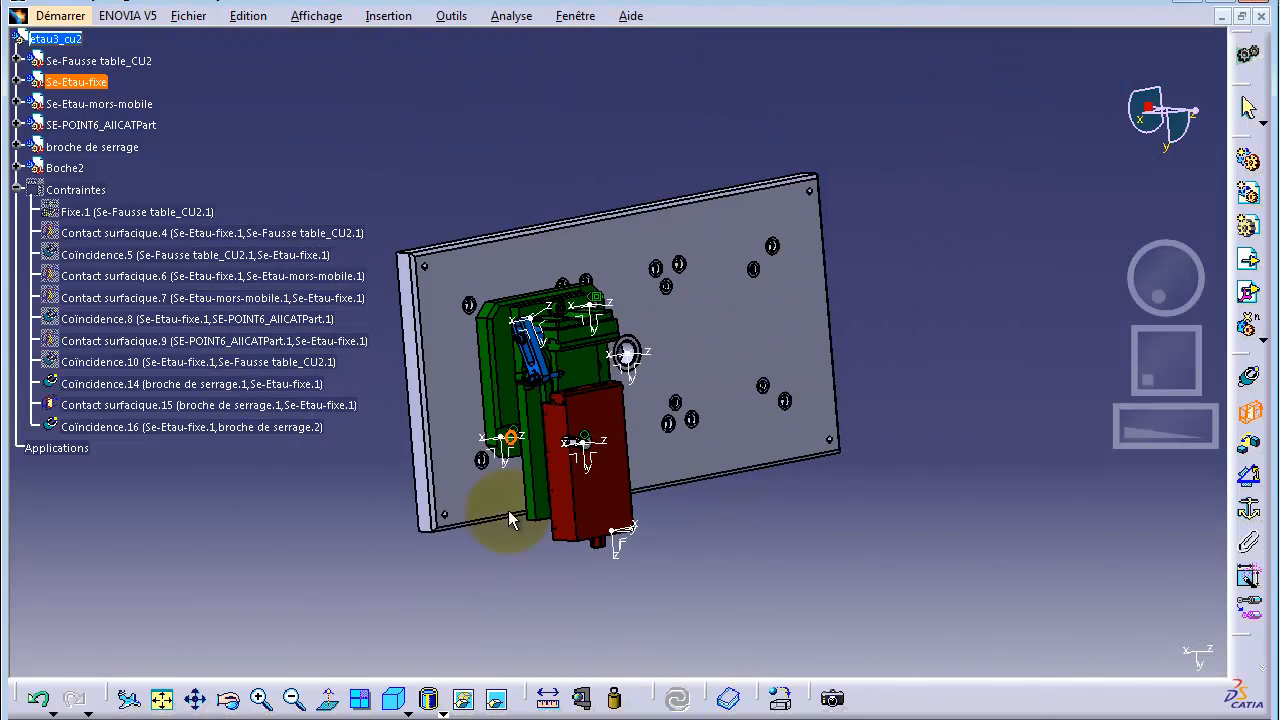
left_click_drag(1146, 289, 1156, 276)
left_click_drag(1151, 427, 1188, 423)
left_click_drag(1163, 361, 1142, 368)
left_click_drag(1138, 421, 1178, 420)
left_click_drag(1166, 374, 1142, 376)
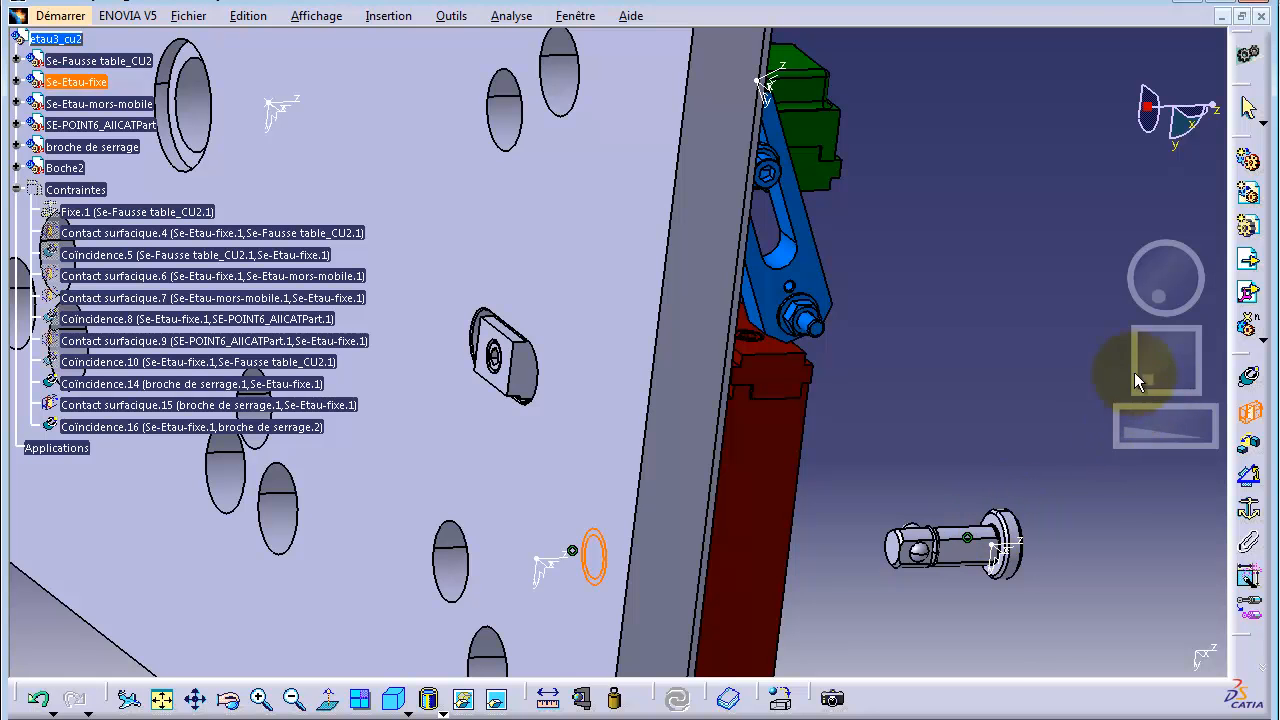
left_click_drag(1158, 295, 1151, 286)
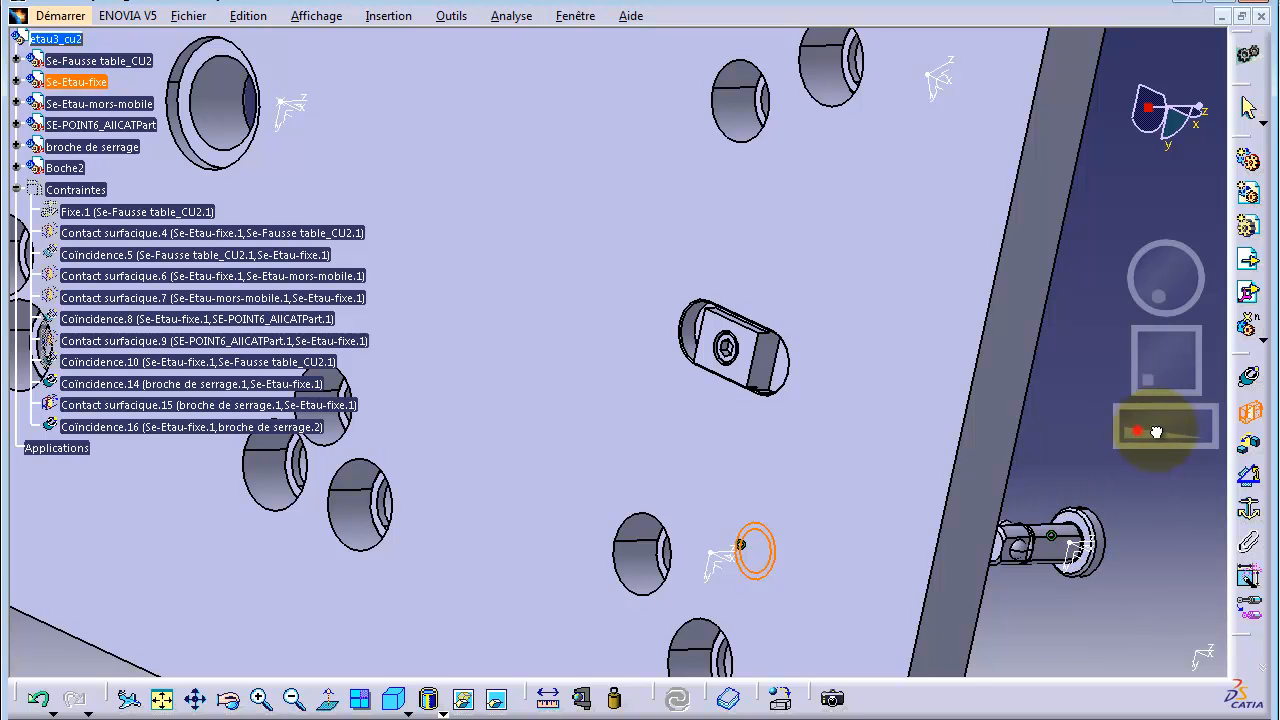
left_click_drag(1156, 431, 1158, 424)
left_click_drag(1140, 361, 1085, 367)
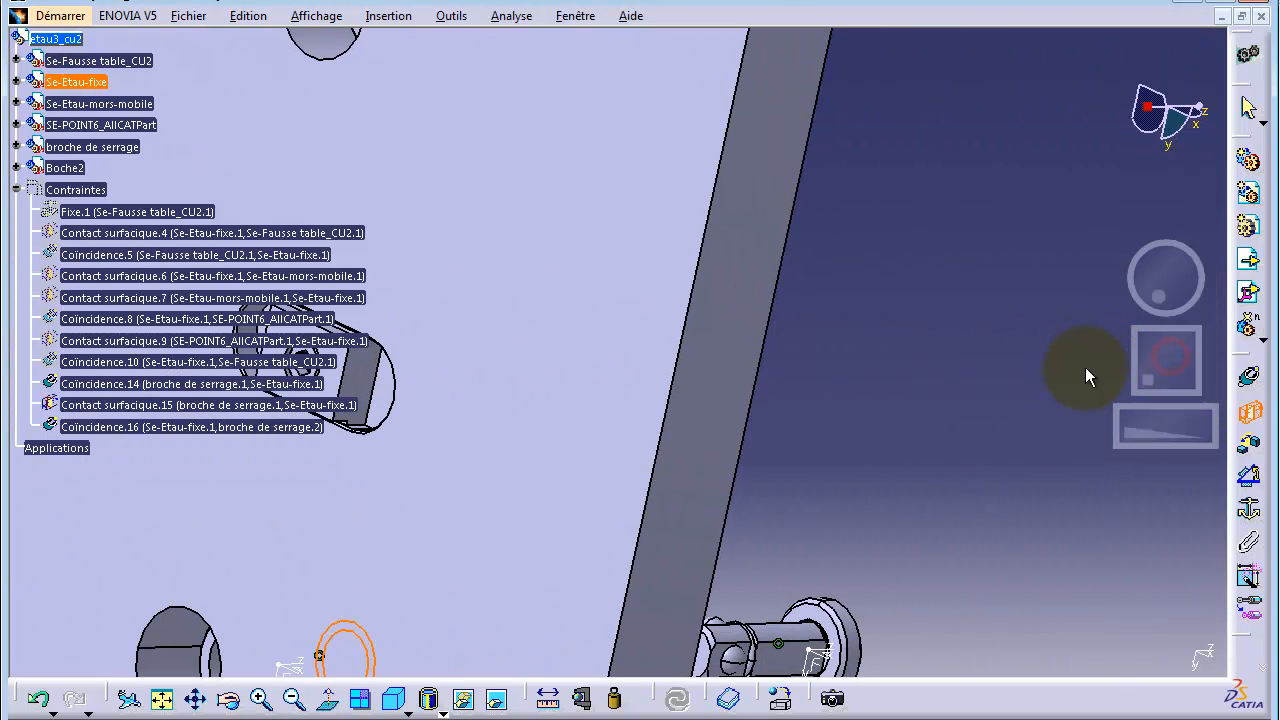
left_click(826, 622)
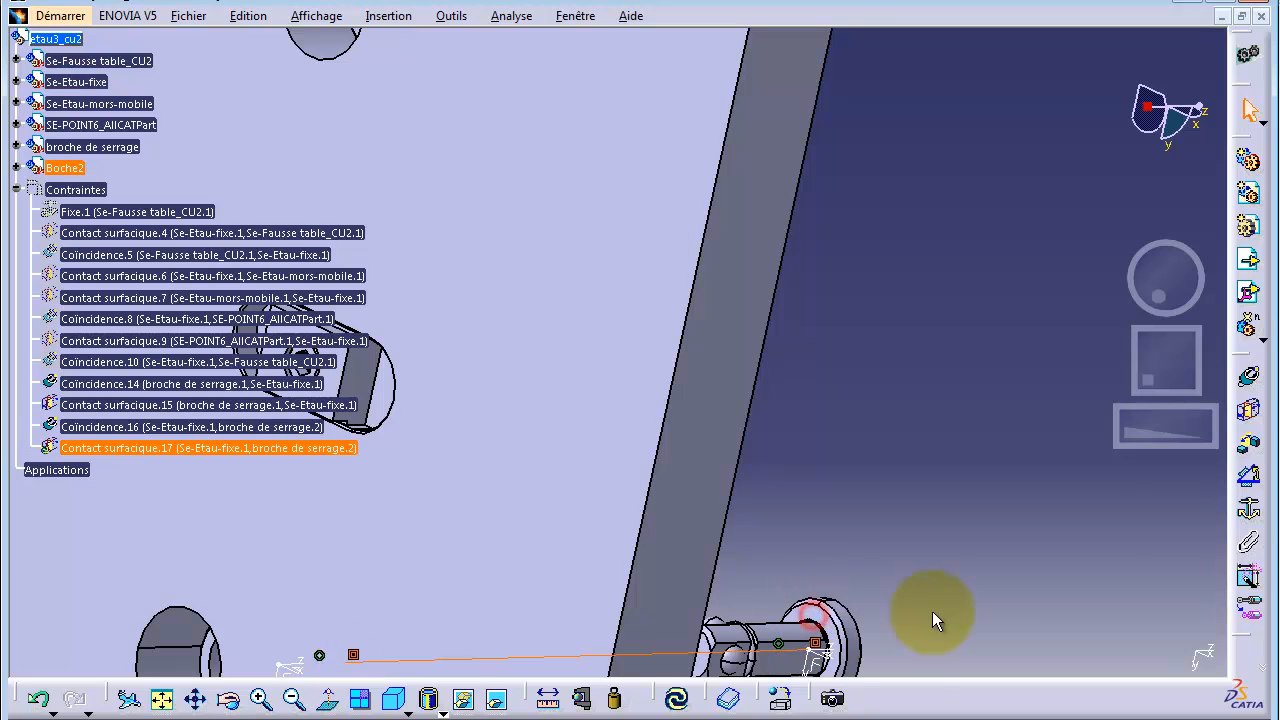
left_click(680, 702)
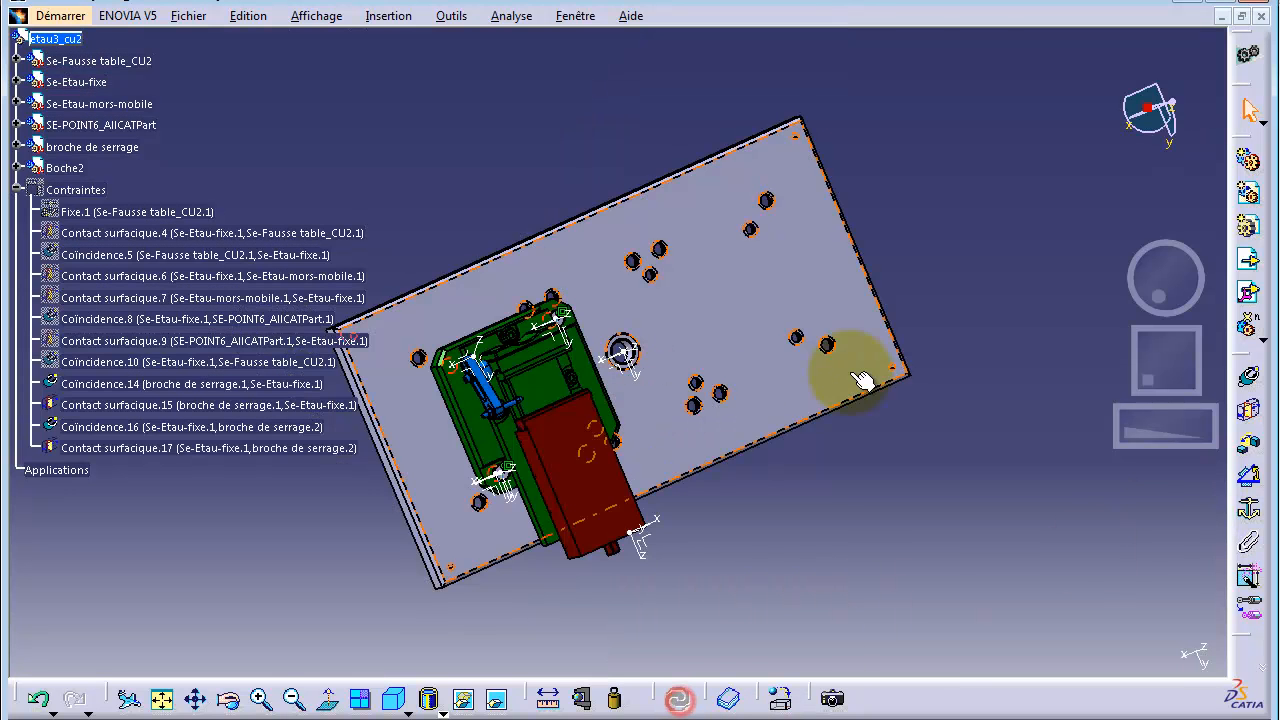
Insert piece fraisage simple.stp into the etau3_cu2 assembly and complete the import
left_click_drag(1157, 304, 1172, 248)
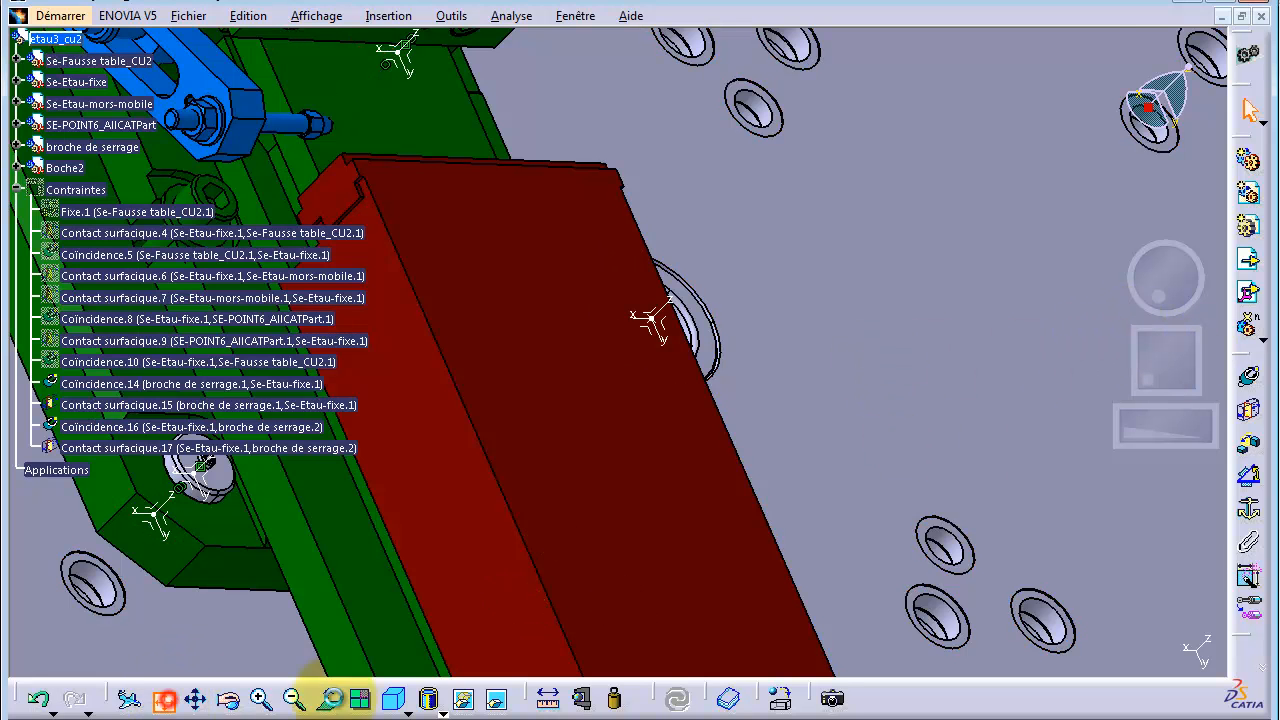
left_click(330, 698)
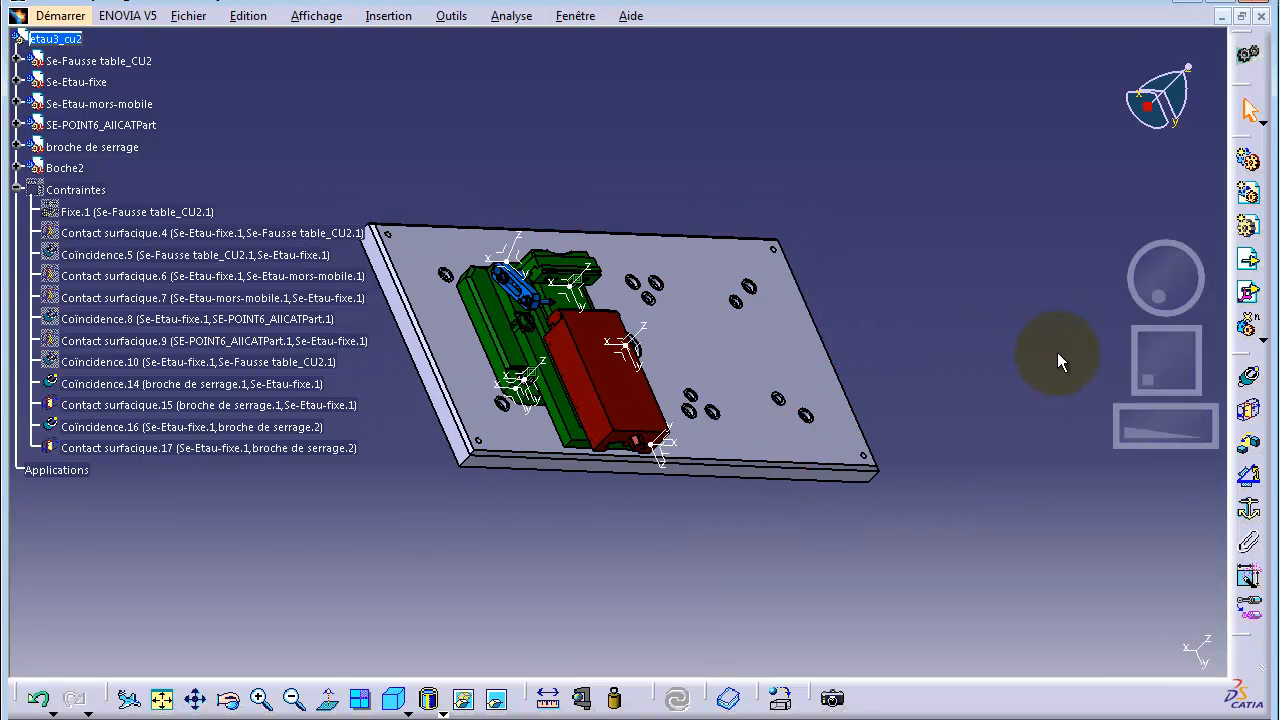
left_click(55, 38)
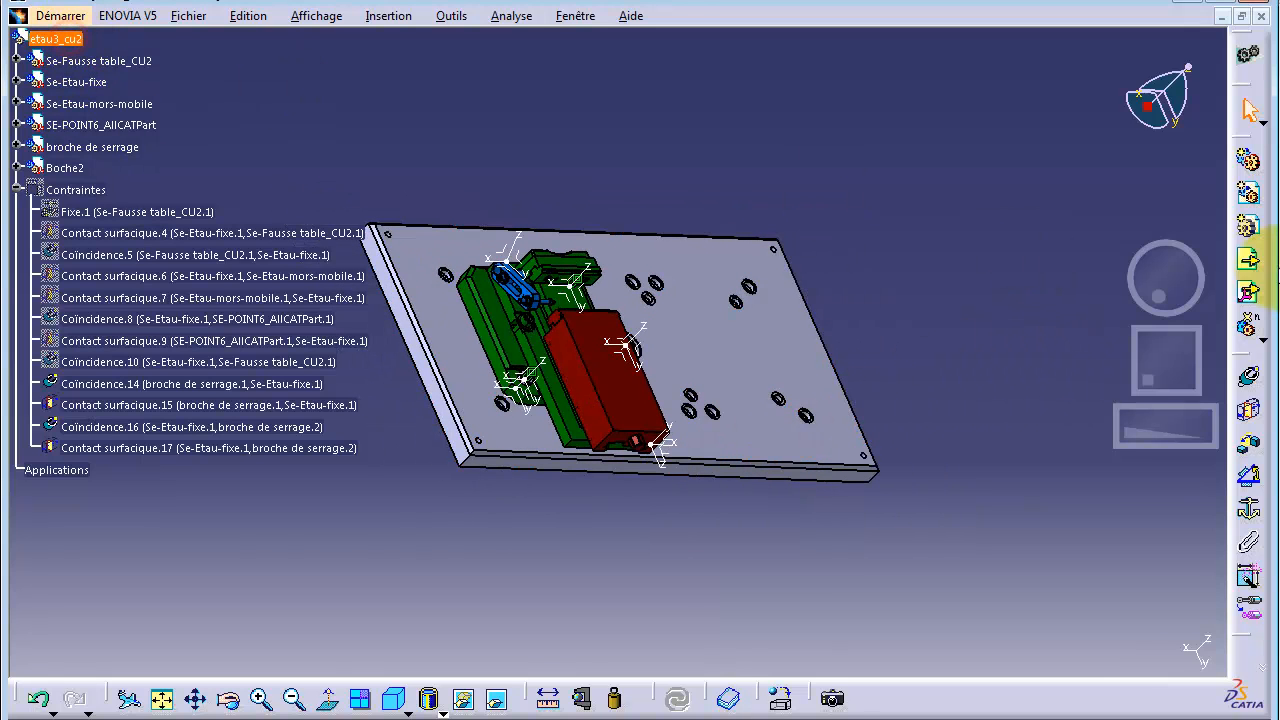
left_click(1247, 259)
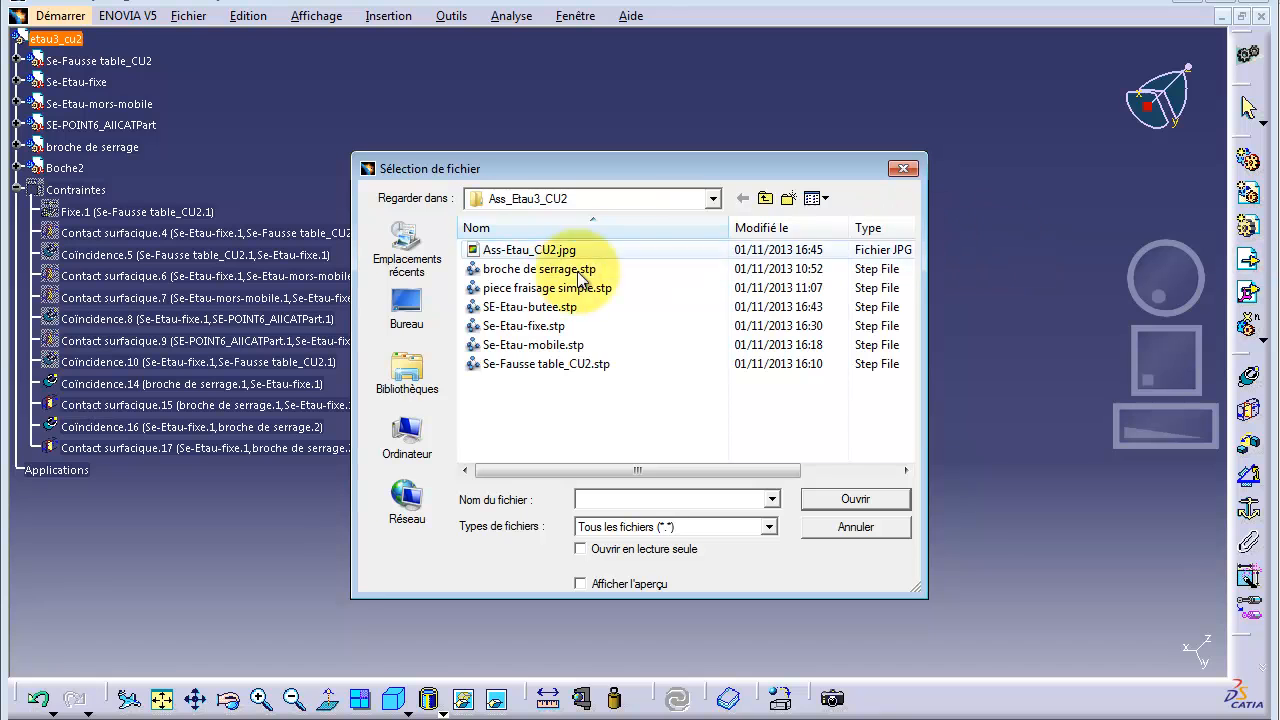
double_click(560, 290)
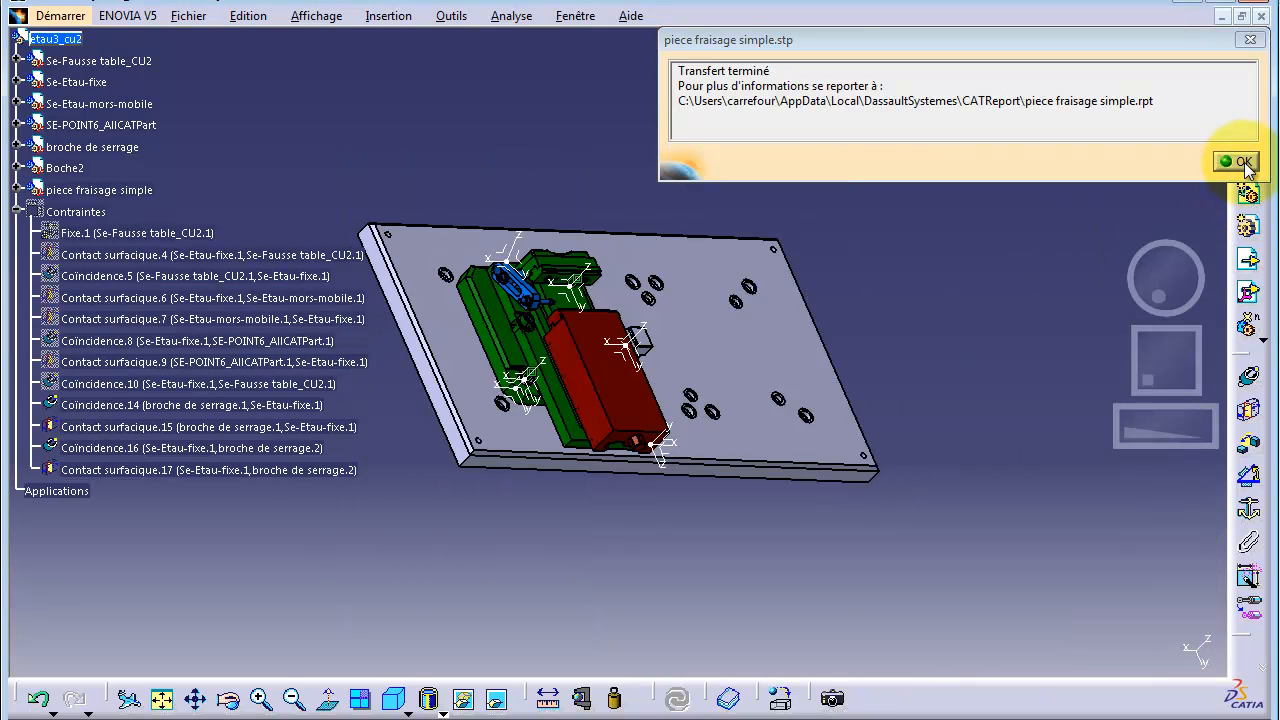
left_click(1245, 161)
Set the compass to position itself automatically on the selected object and move piece fraisage simple between the fixed and movable vise jaws
right_click(1147, 104)
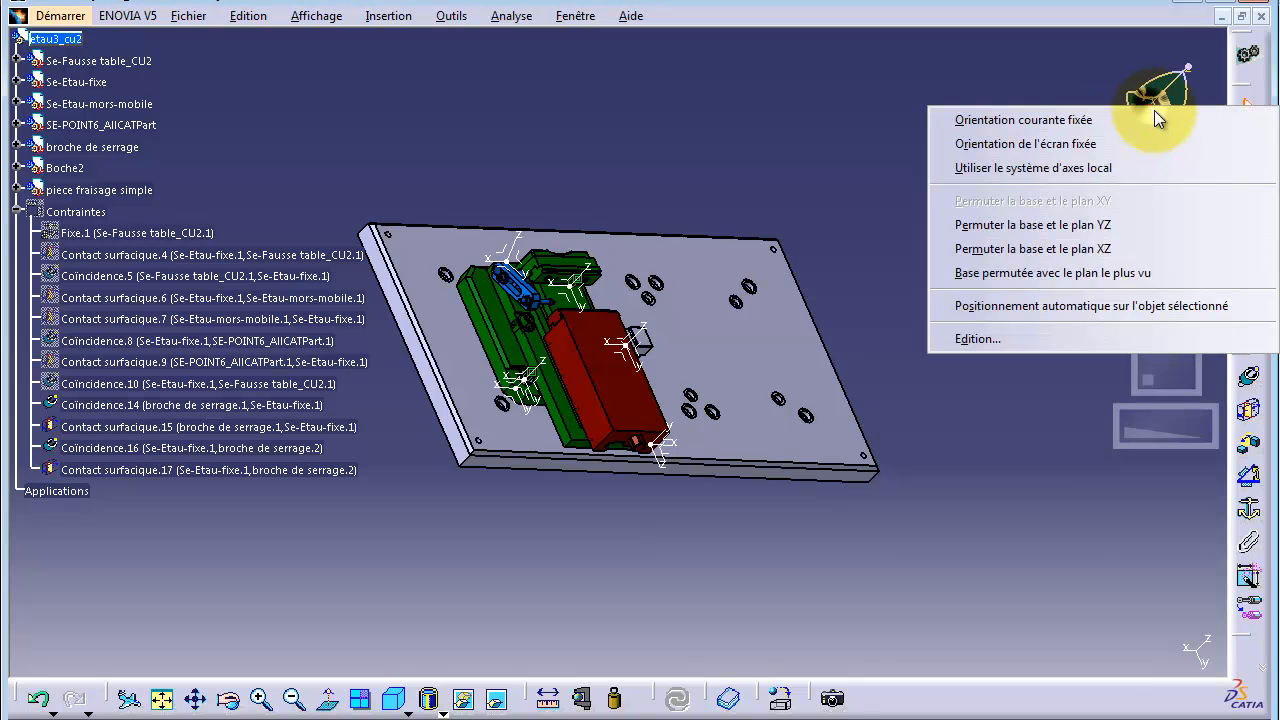
left_click(1123, 305)
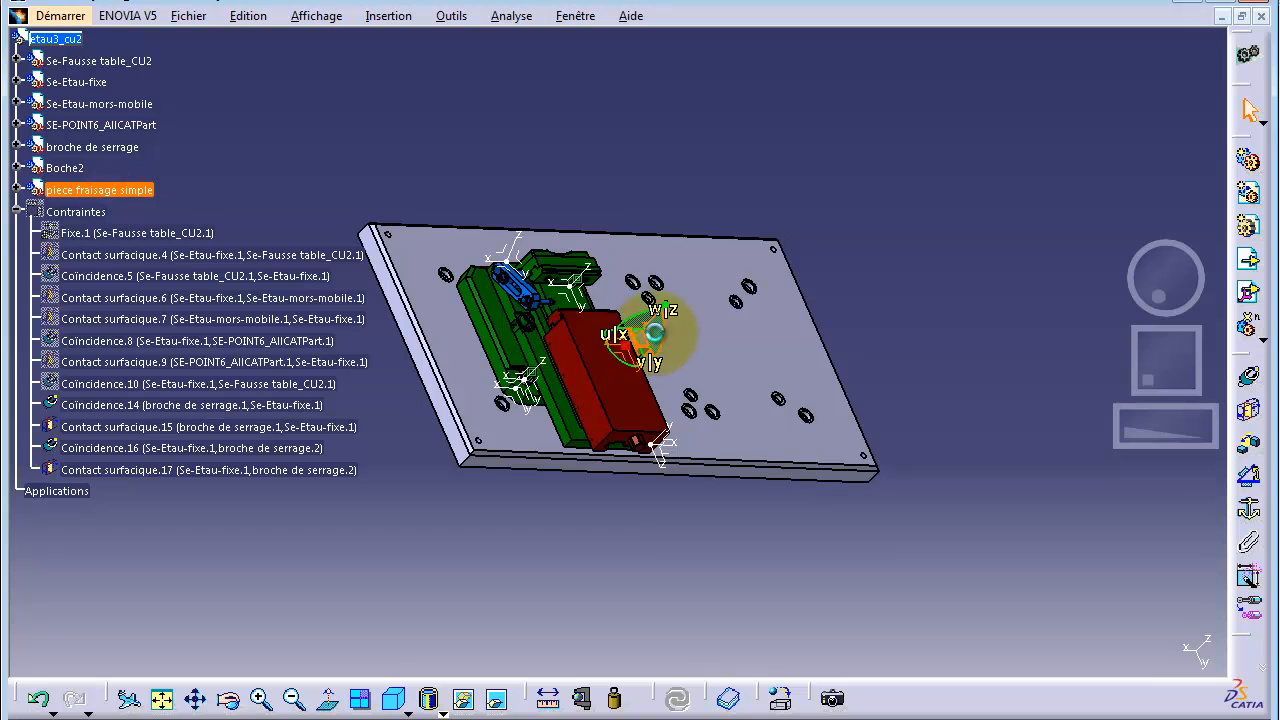
left_click_drag(650, 330, 574, 300)
left_click_drag(1140, 425, 1246, 430)
left_click_drag(1164, 351, 1212, 393)
left_click_drag(1188, 301, 1078, 283)
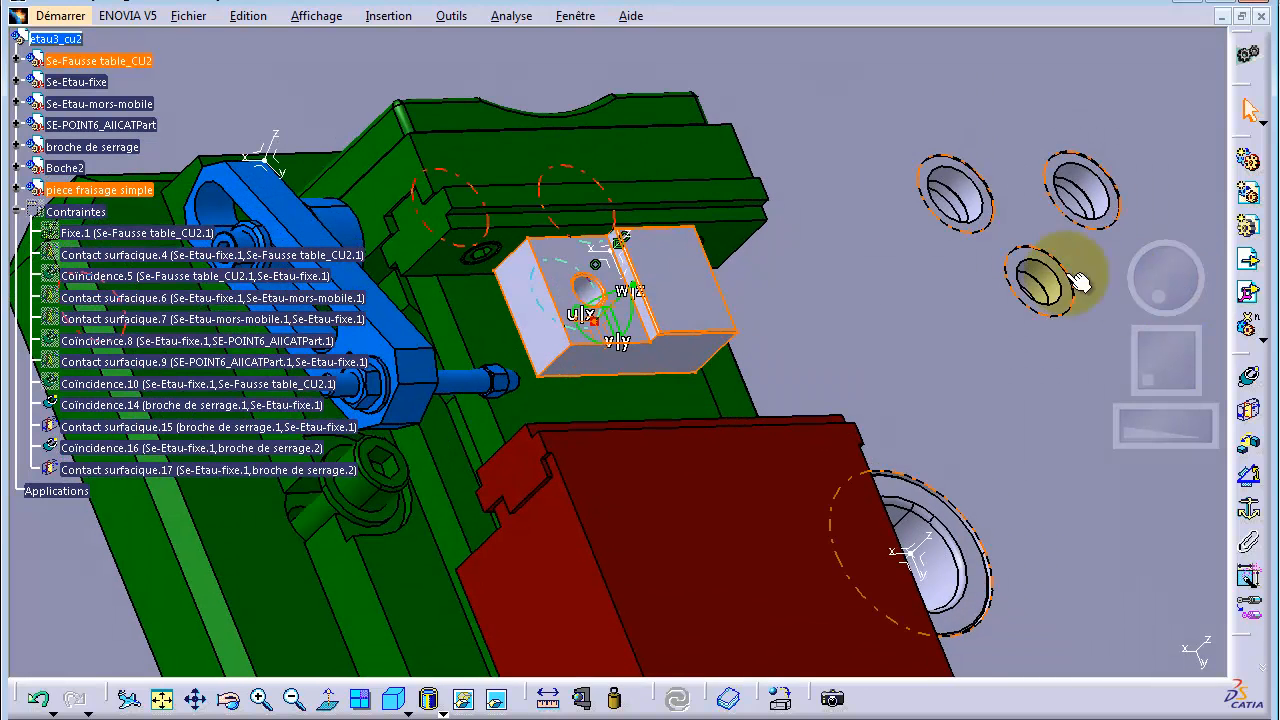
Move piece fraisage simple clear of the vise with the compass to make its underside accessible
left_click_drag(596, 321, 869, 224)
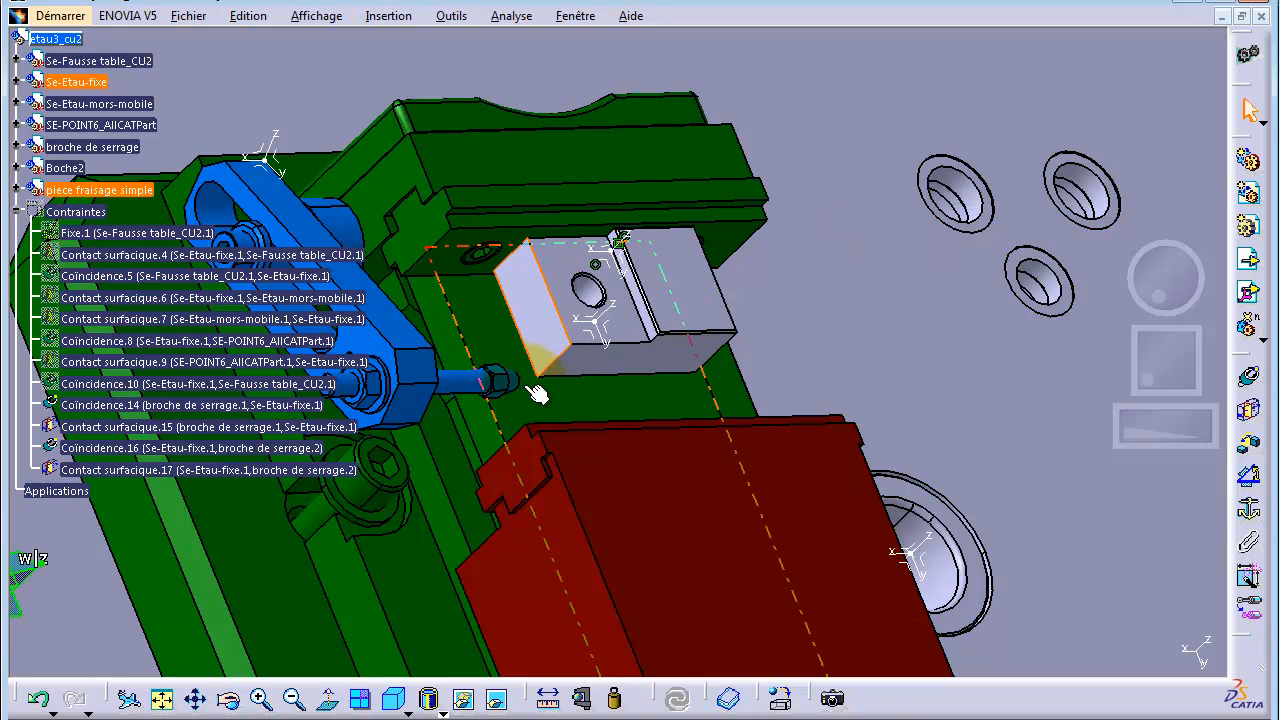
mouse_move(1145, 272)
left_mouse_down()
mouse_move(1178, 307)
mouse_move(1154, 286)
left_mouse_up()
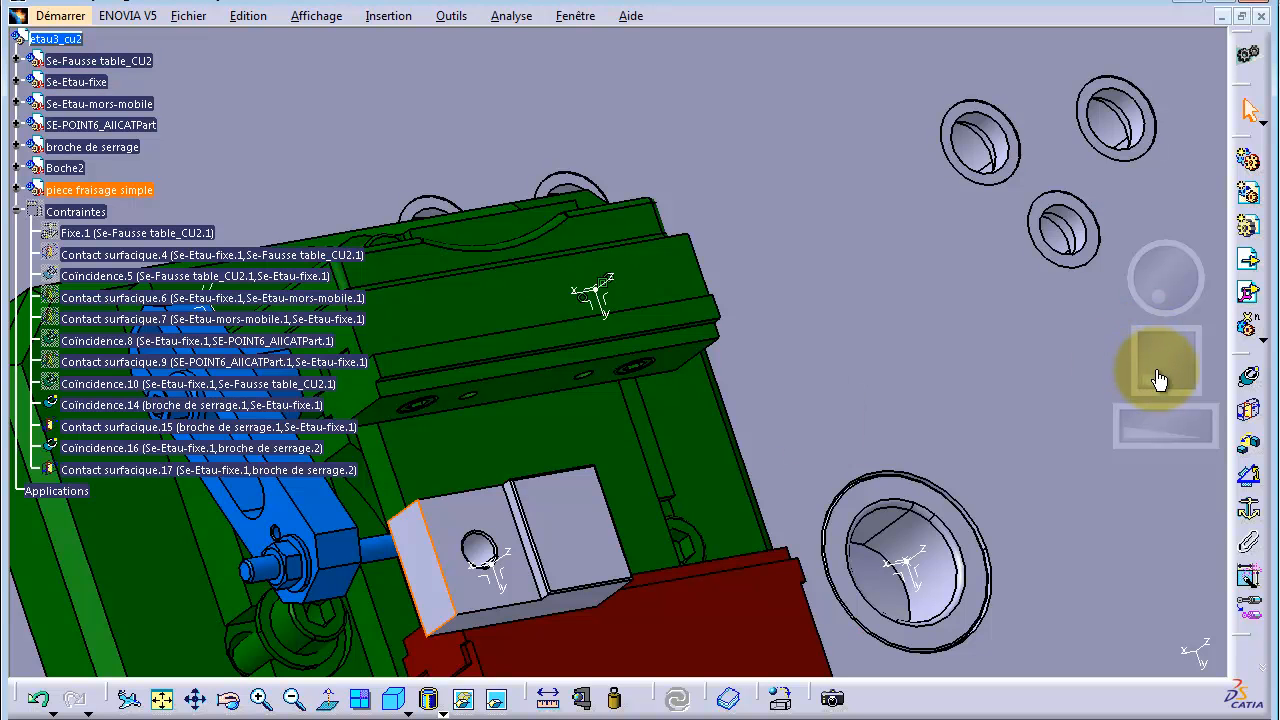
left_click_drag(1159, 358, 1151, 334)
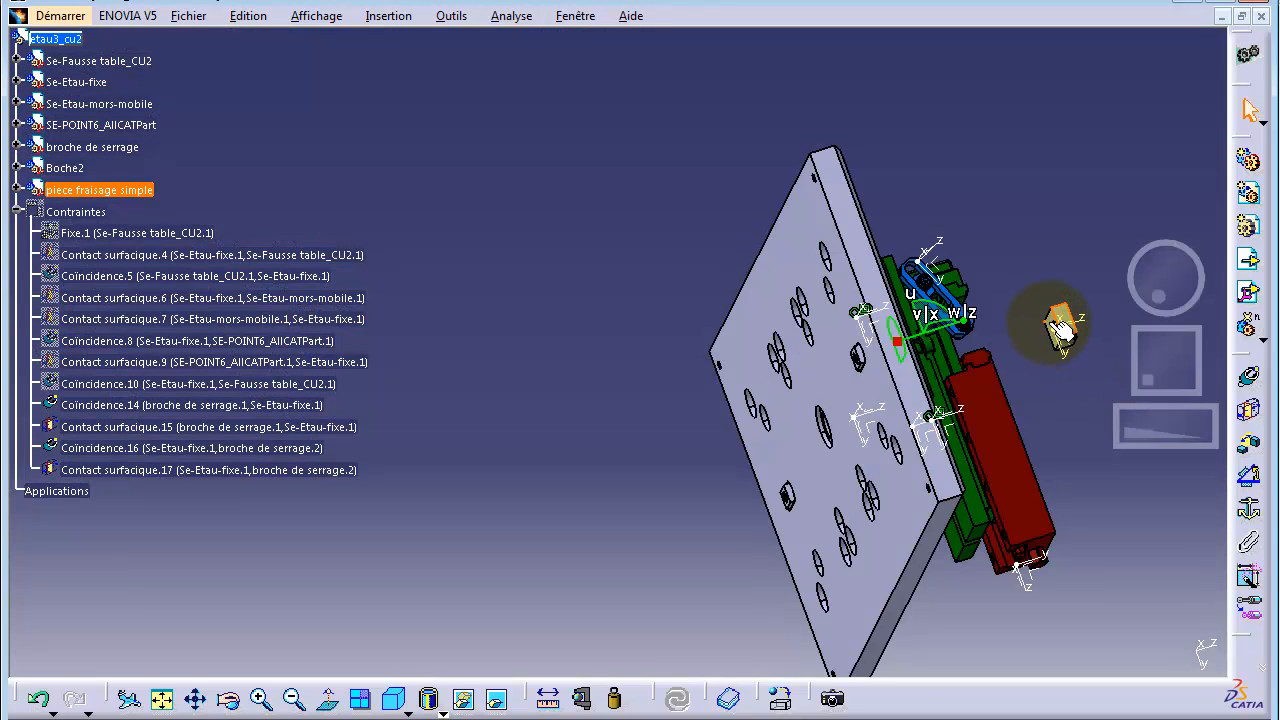
left_click_drag(1146, 311, 1128, 307)
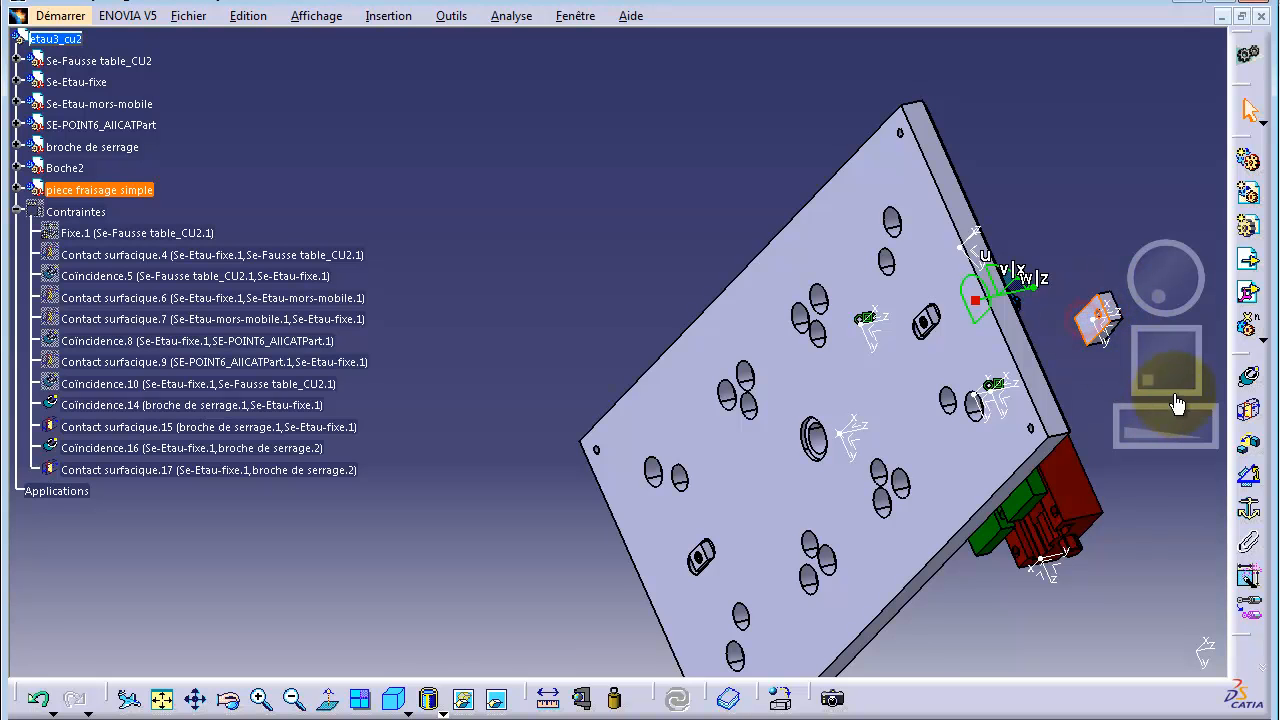
Add a surface contact between the underside of piece fraisage simple and the ledge of the Se-Etau-fixe jaw, and update the assembly
left_click(1254, 414)
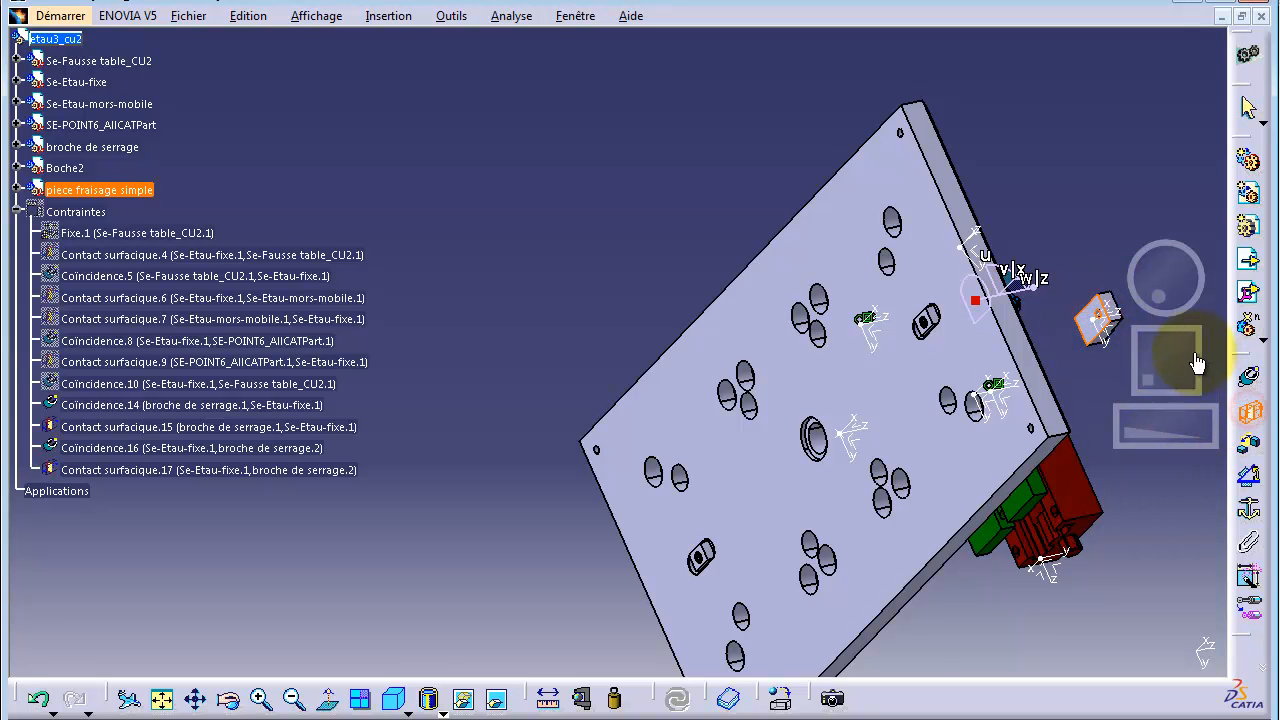
left_click_drag(1183, 295, 1005, 322)
left_click_drag(1166, 297, 1093, 277)
left_click_drag(1138, 427, 1257, 423)
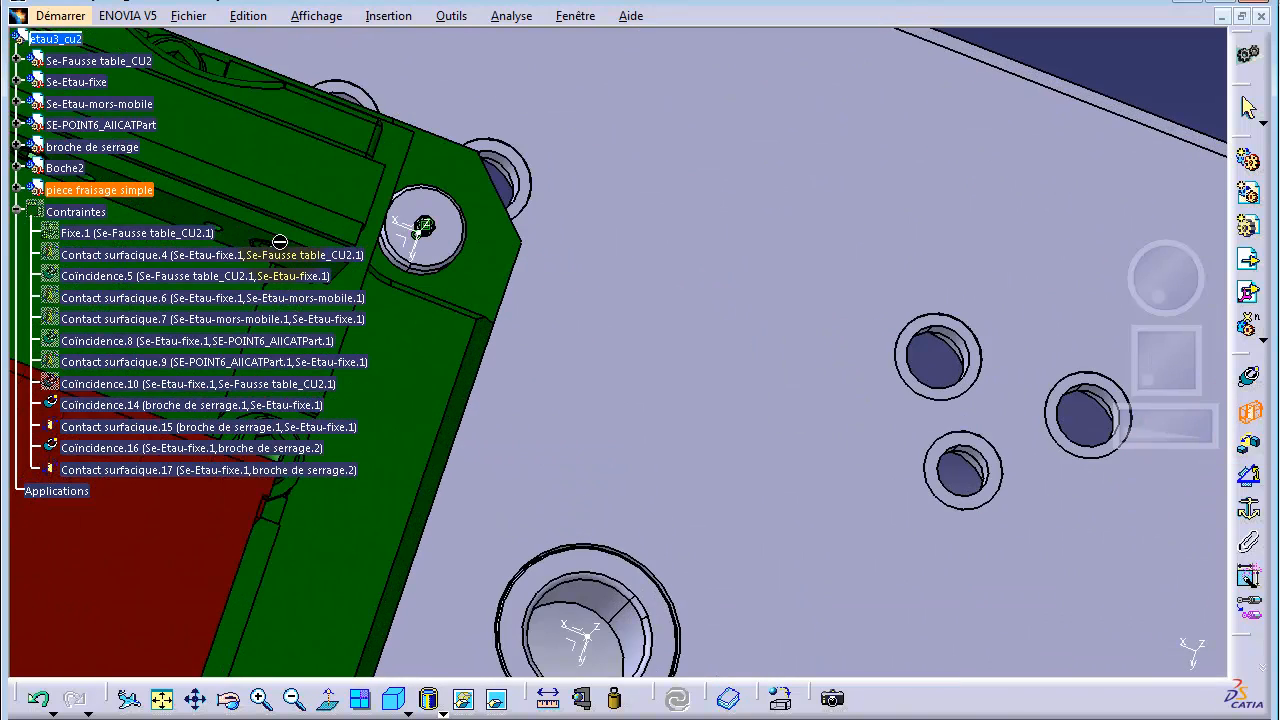
left_click(279, 227)
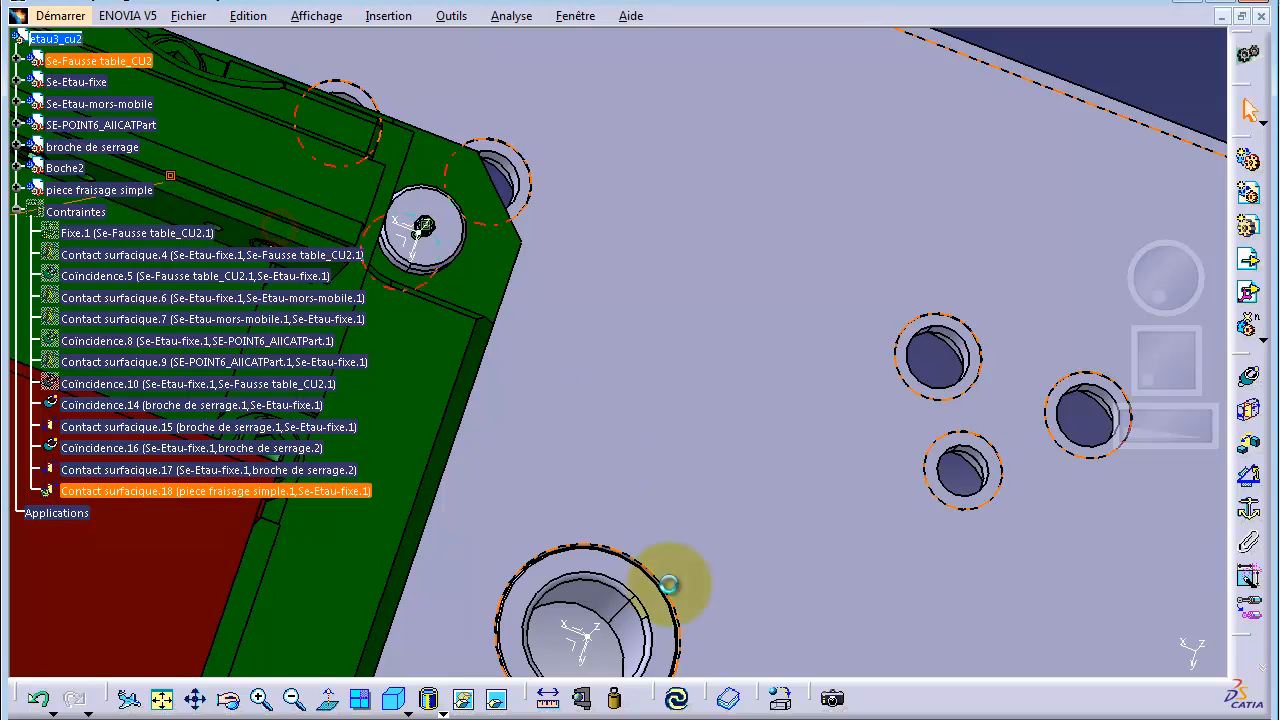
left_click(677, 700)
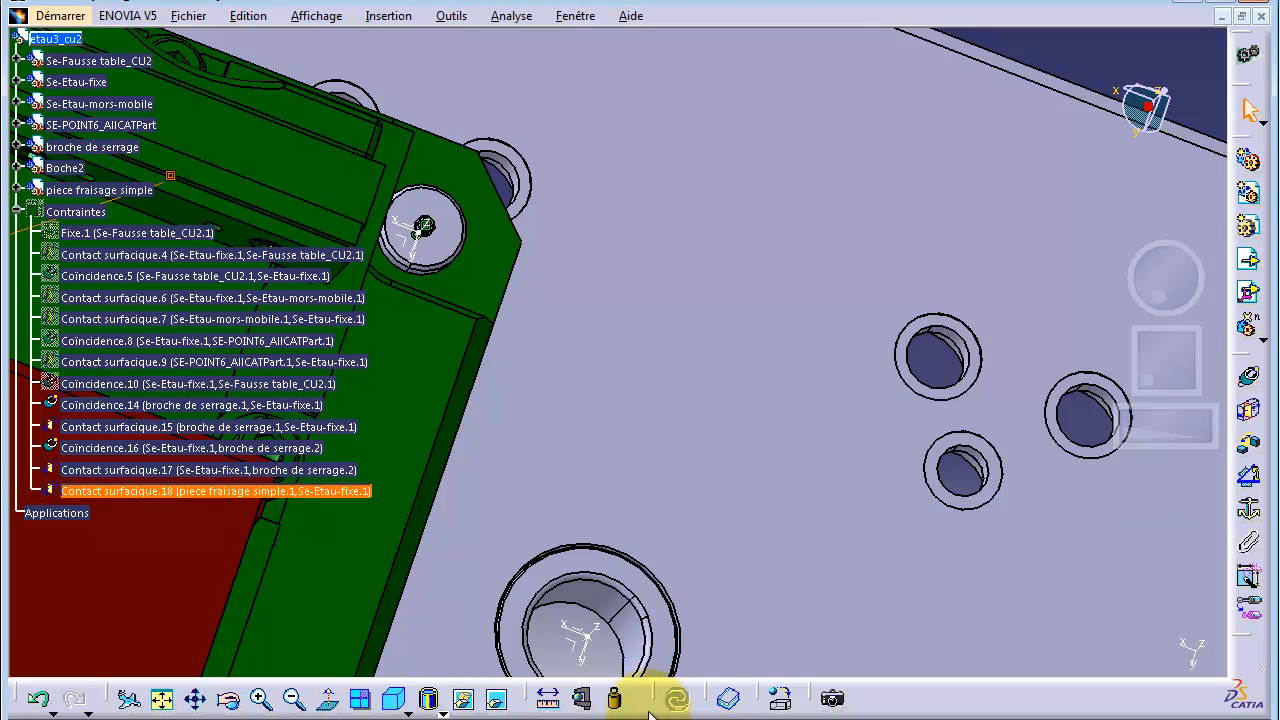
Reposition piece fraisage simple with the compass next to the fixed jaw, between the two vise jaws
left_click(161, 701)
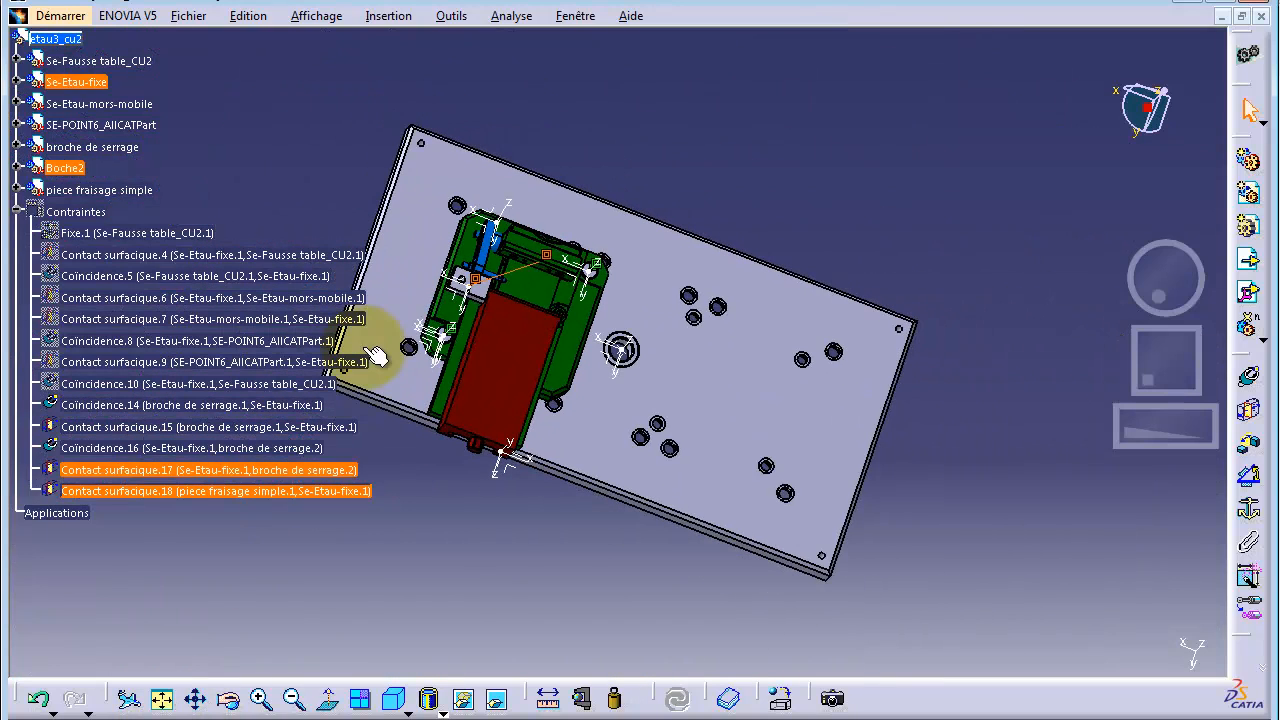
left_click_drag(1147, 278, 1217, 302)
left_click_drag(1137, 290, 1040, 316)
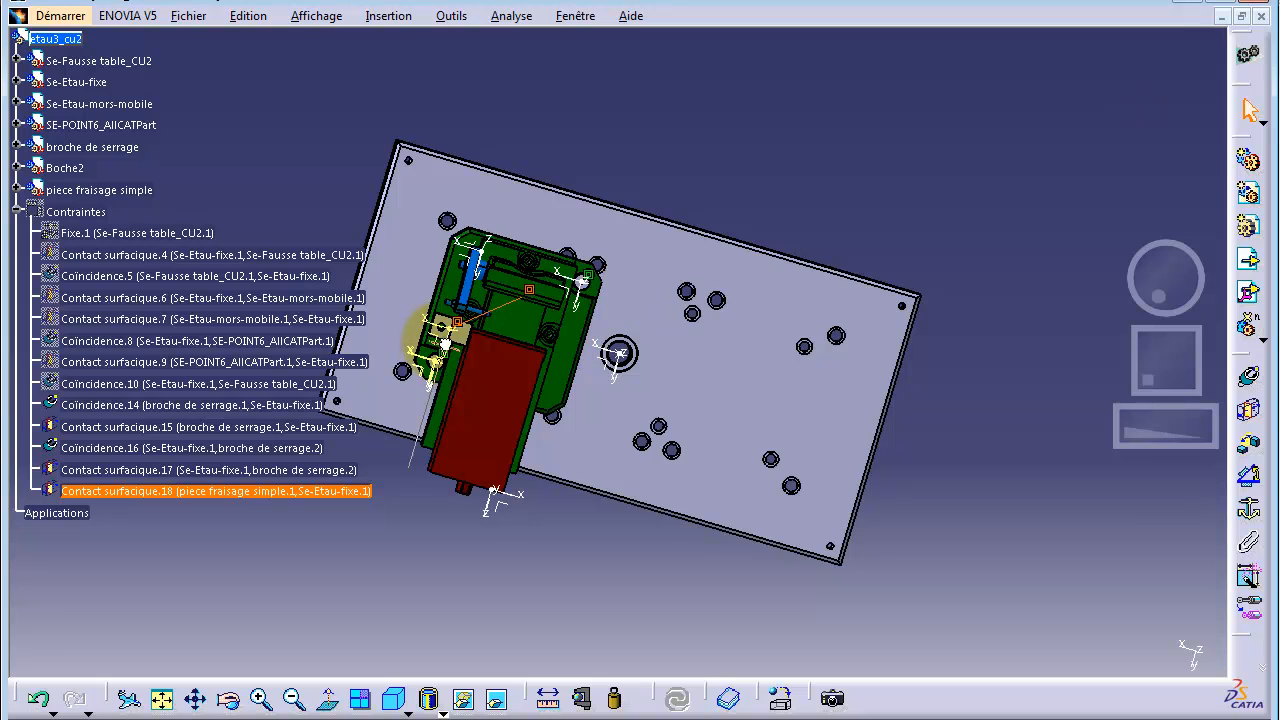
key("ctrl+z")
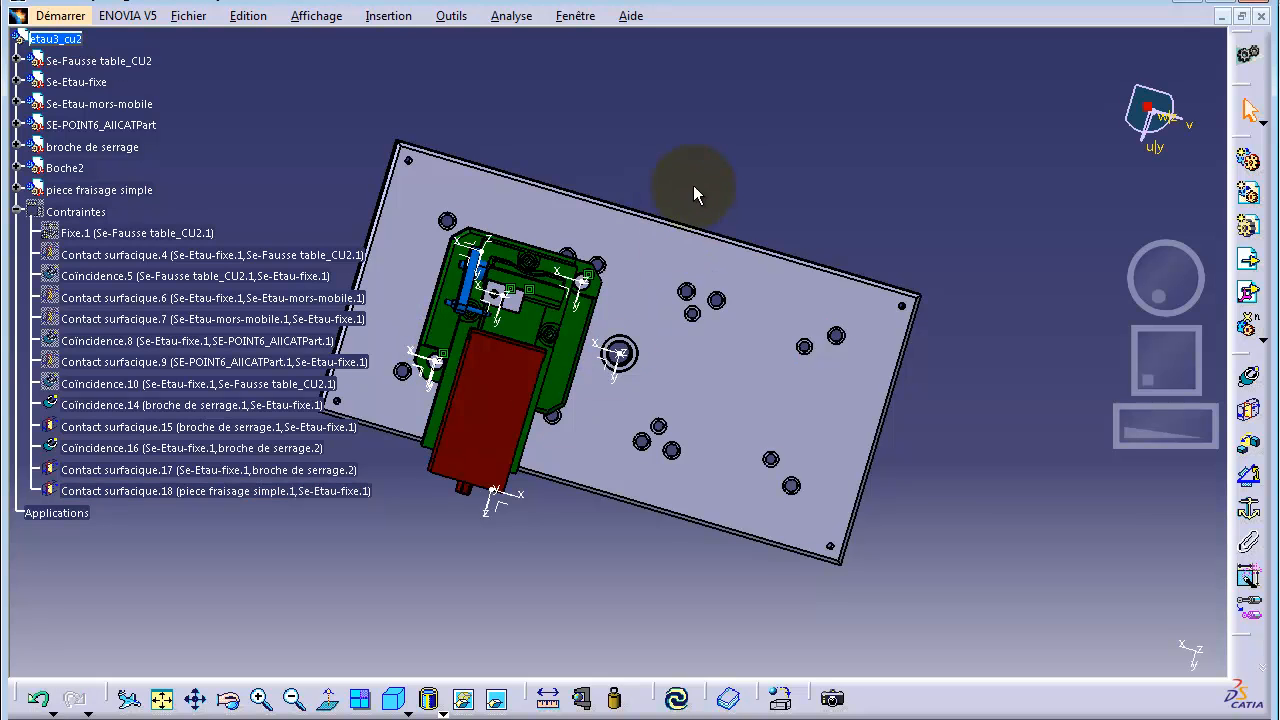
Hide the specification tree, add a contact between the piece's side face at the hole end and the blue stop's pin tip, and update
left_click_drag(1141, 427, 1231, 414)
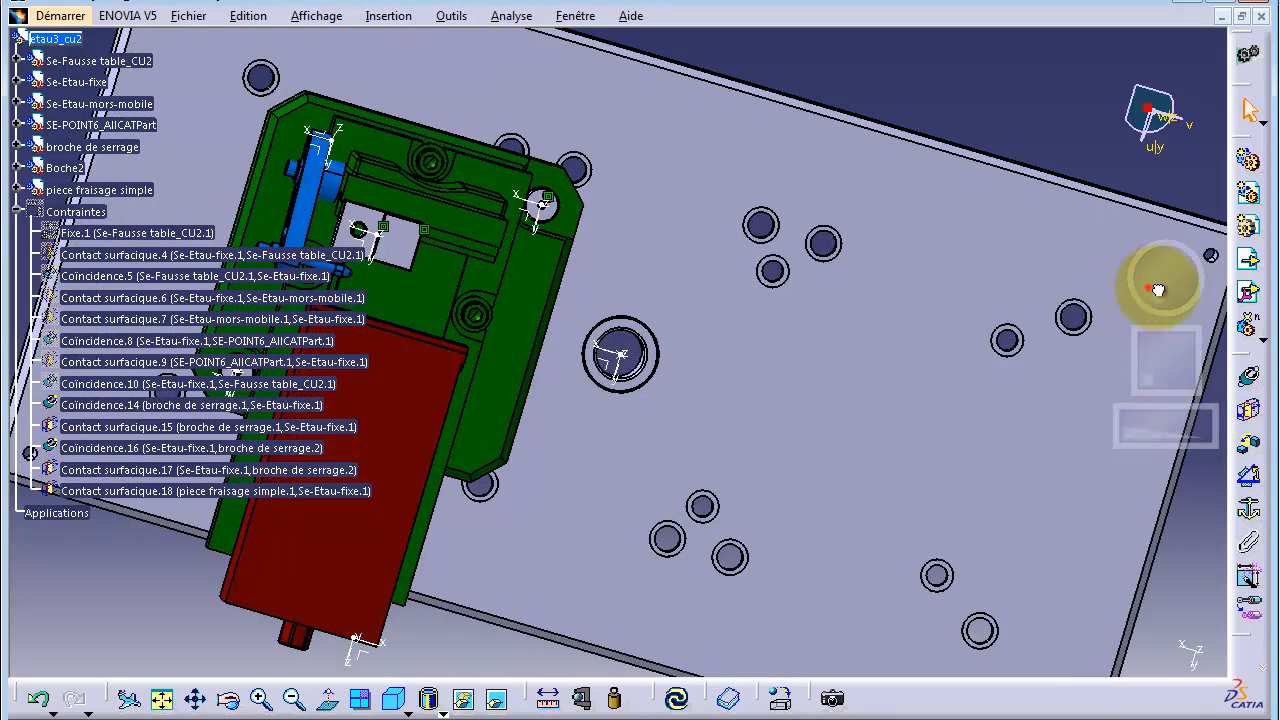
left_click_drag(1158, 290, 1154, 277)
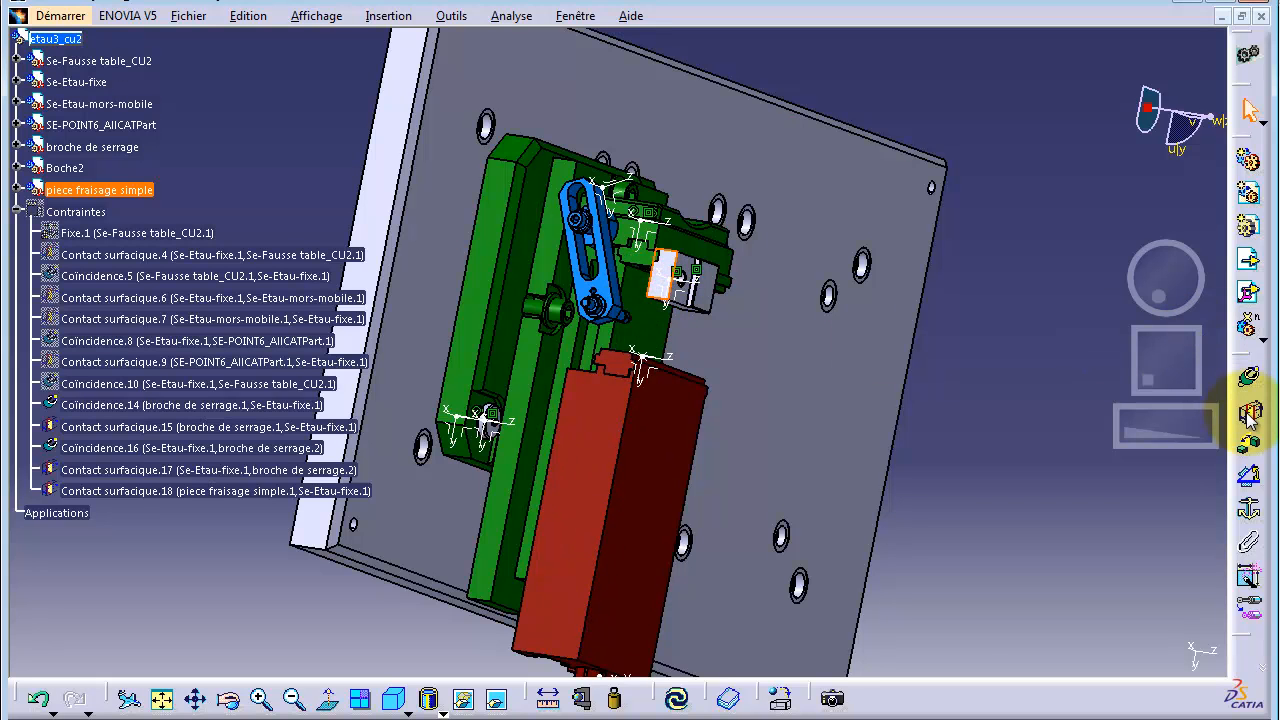
left_click_drag(1160, 277, 1052, 275)
key("F3")
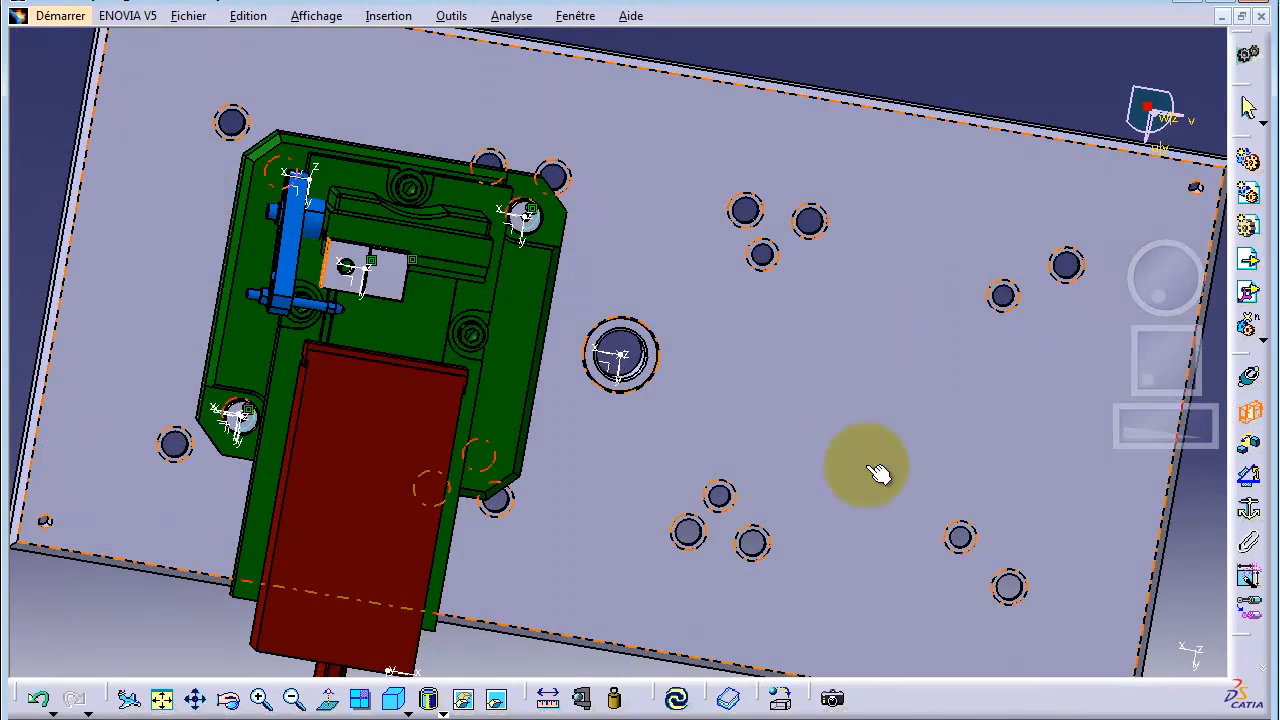
left_click_drag(1143, 440, 1245, 443)
left_click_drag(1151, 351, 1265, 374)
left_click(1156, 360)
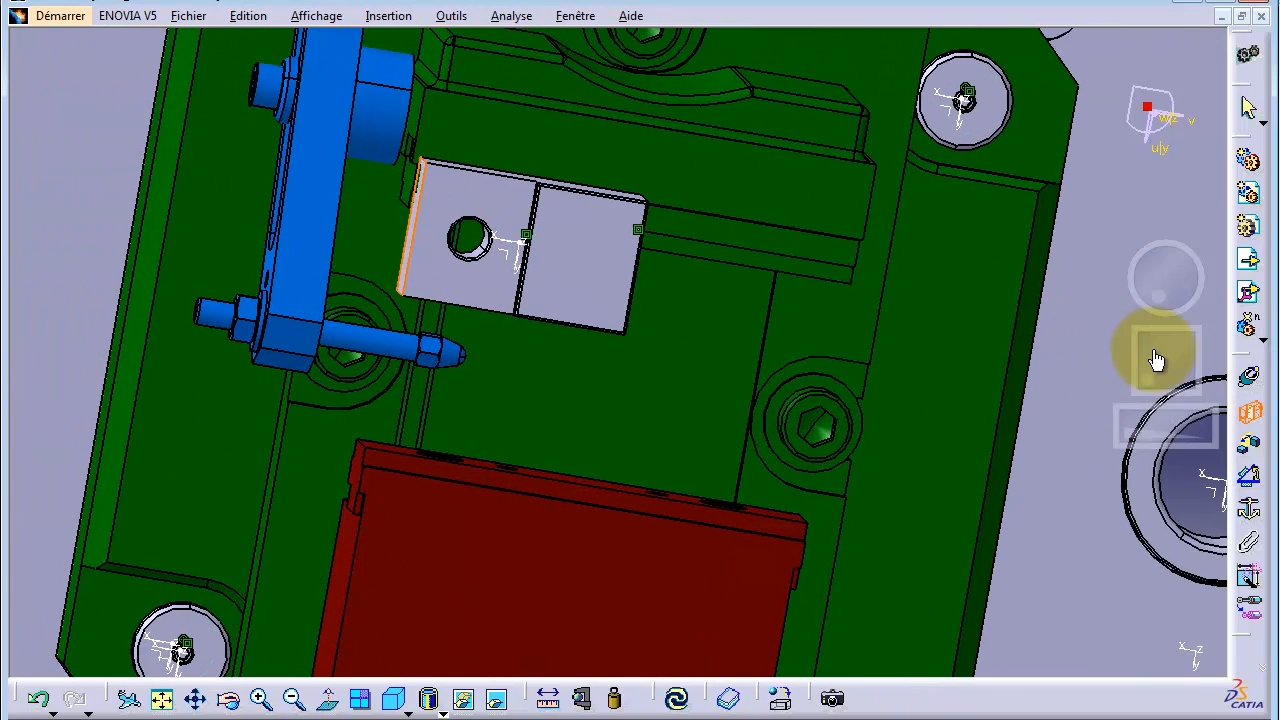
left_click_drag(1143, 429, 1220, 432)
mouse_move(1187, 290)
left_mouse_down()
mouse_move(1163, 274)
mouse_move(1185, 287)
left_mouse_up()
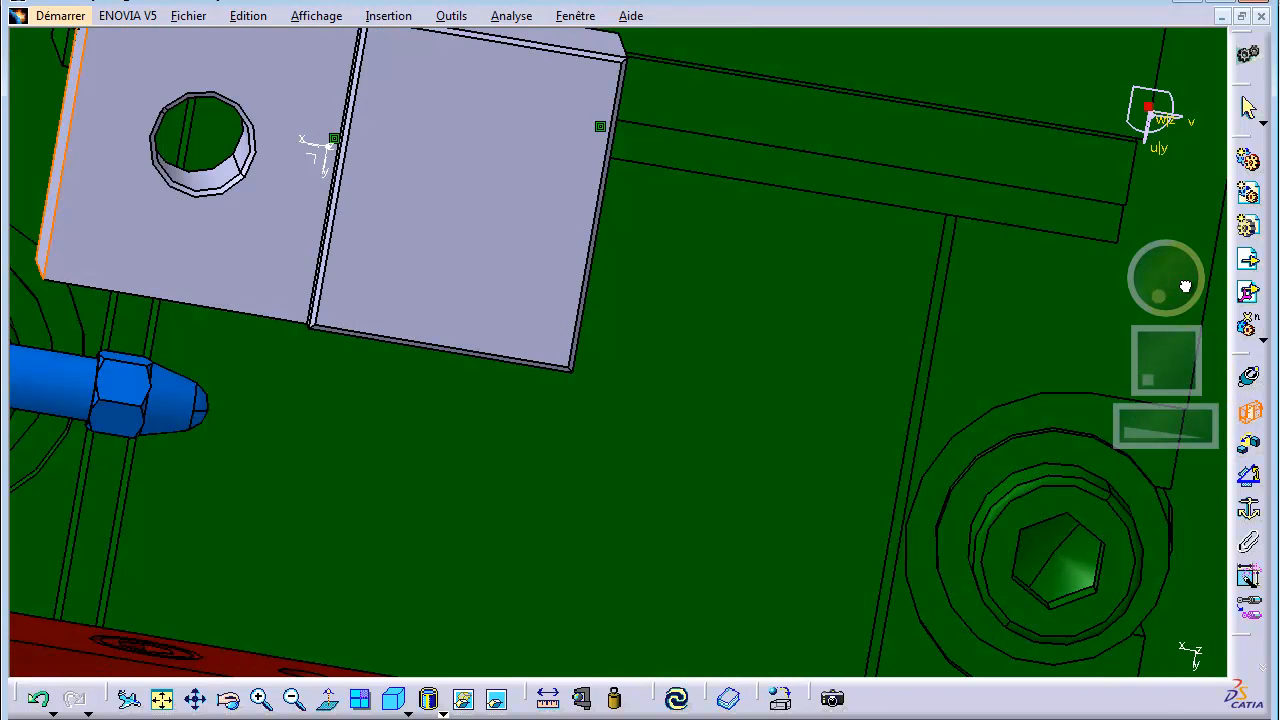
left_click(203, 400)
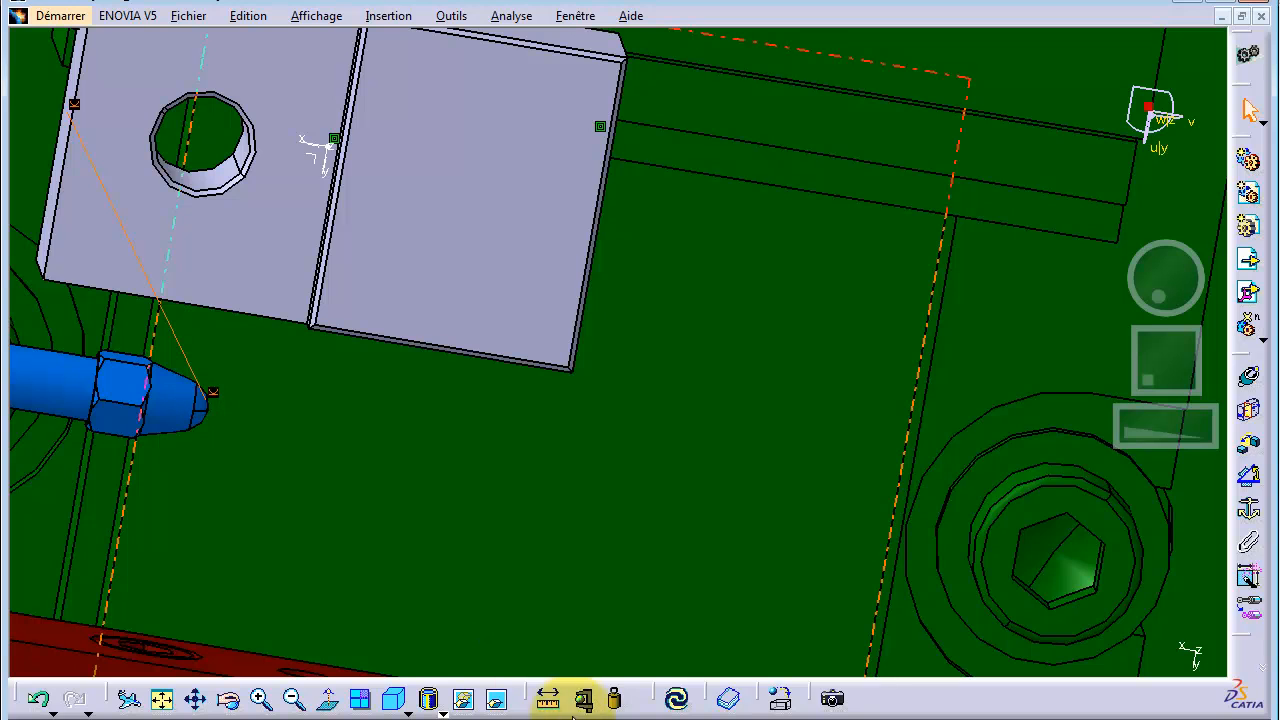
left_click(677, 698)
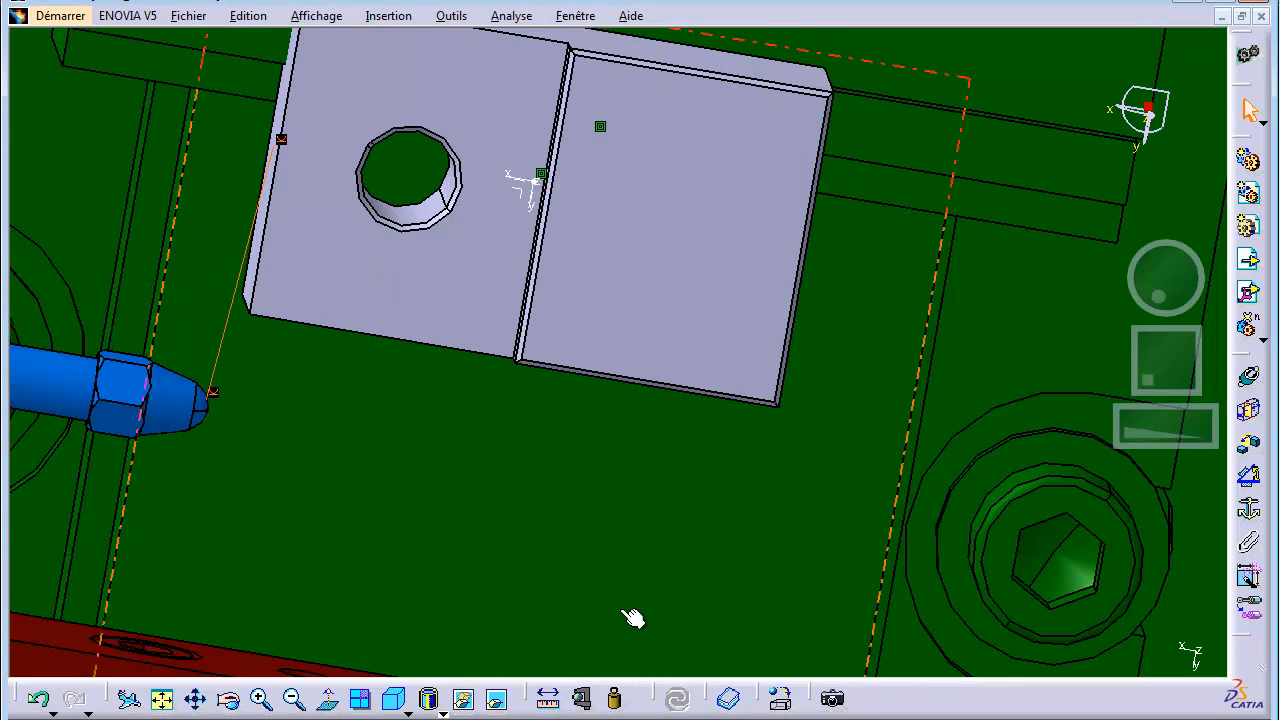
Add a surface contact between the rear face of piece fraisage simple and the fixed jaw's clamping face, and update the assembly
left_click(403, 318)
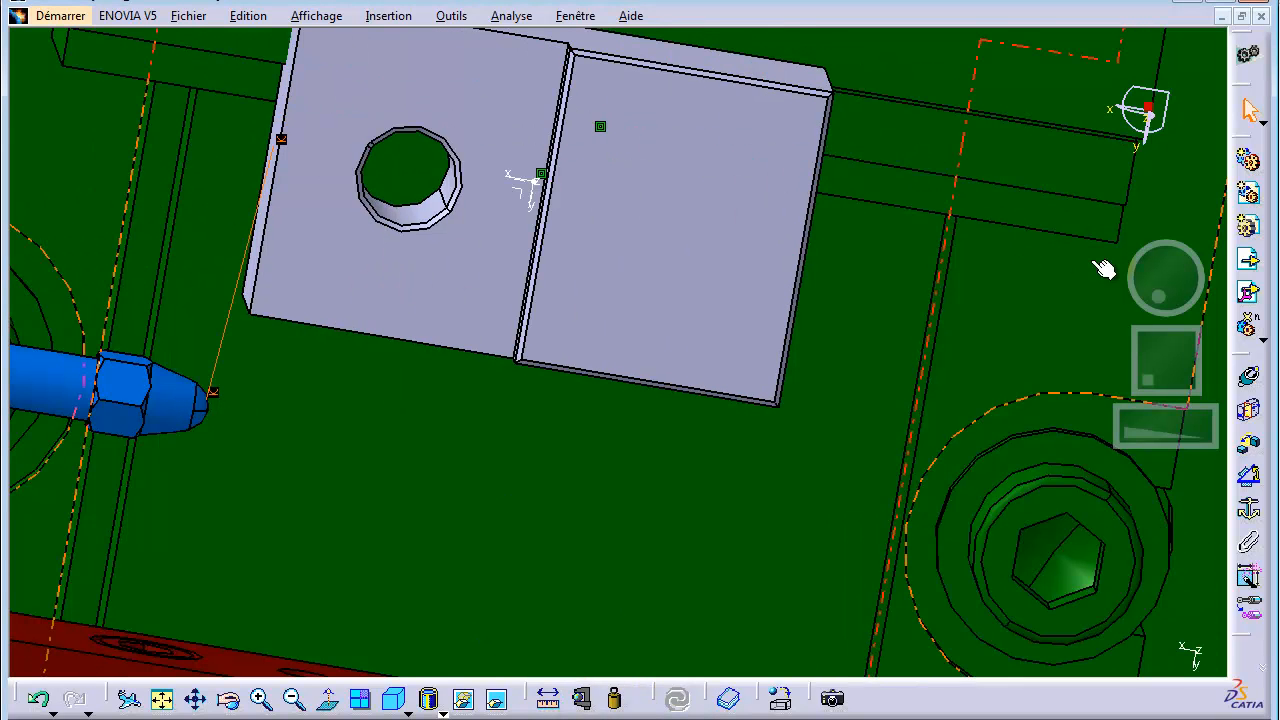
left_click(725, 68)
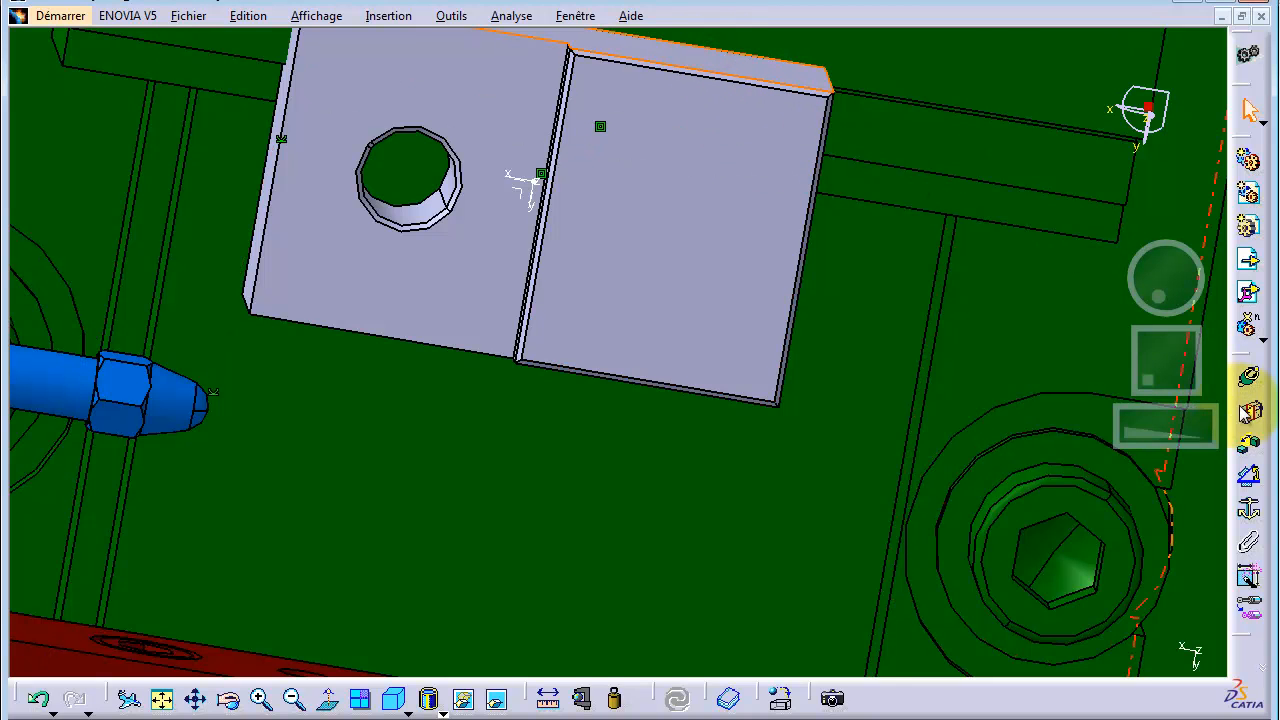
left_click_drag(1170, 295, 1166, 247)
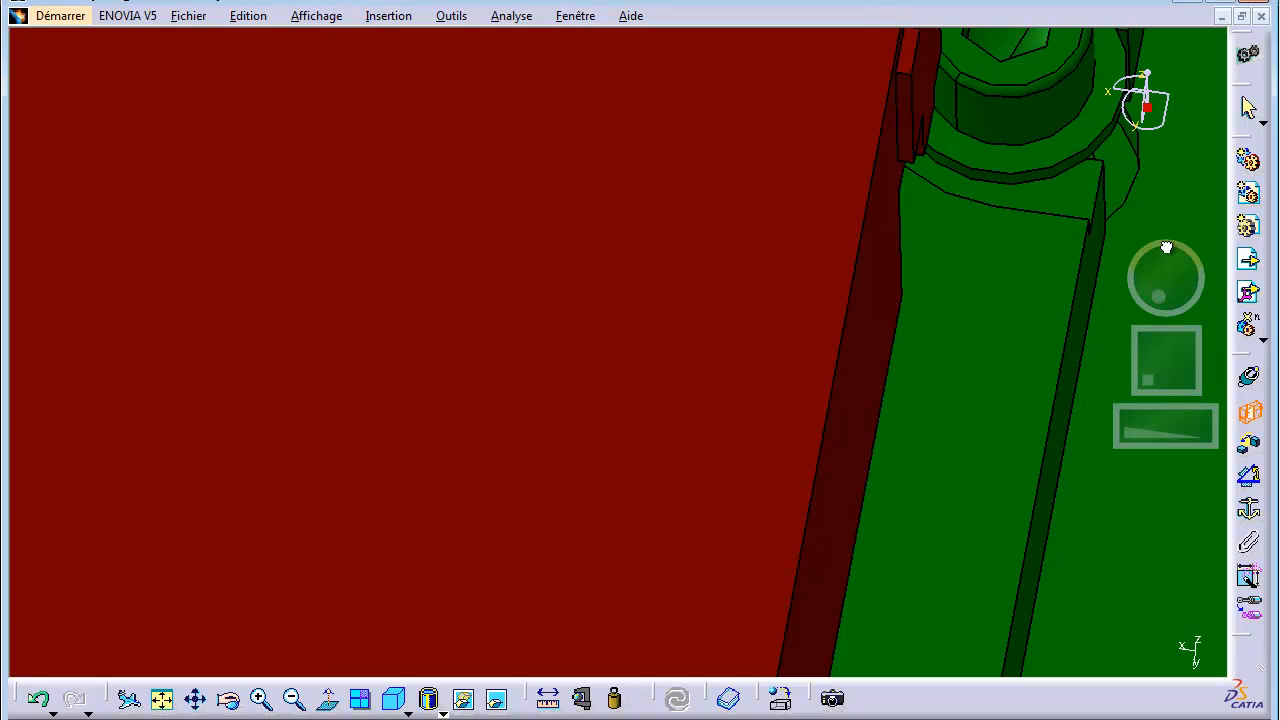
left_click_drag(1166, 424, 730, 420)
left_click_drag(1163, 429, 1103, 423)
left_click_drag(1157, 378, 1152, 341)
left_click_drag(1163, 283, 1097, 237)
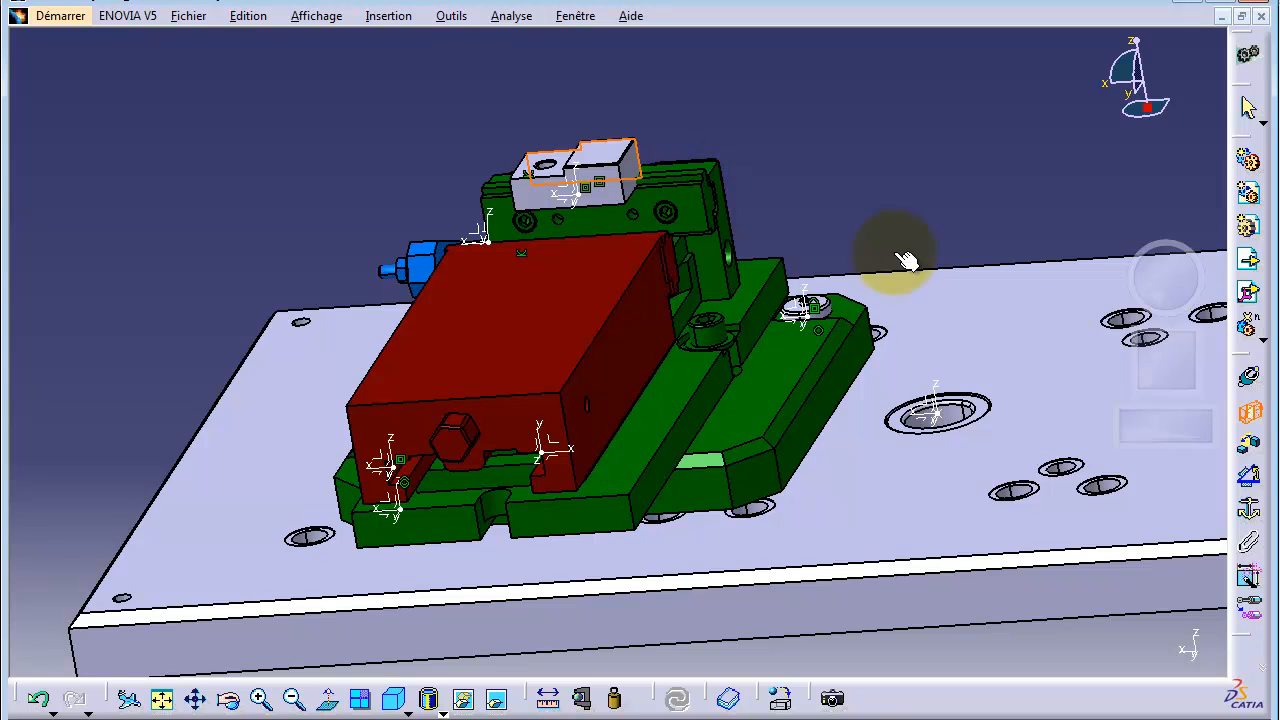
left_click_drag(1120, 423, 1214, 429)
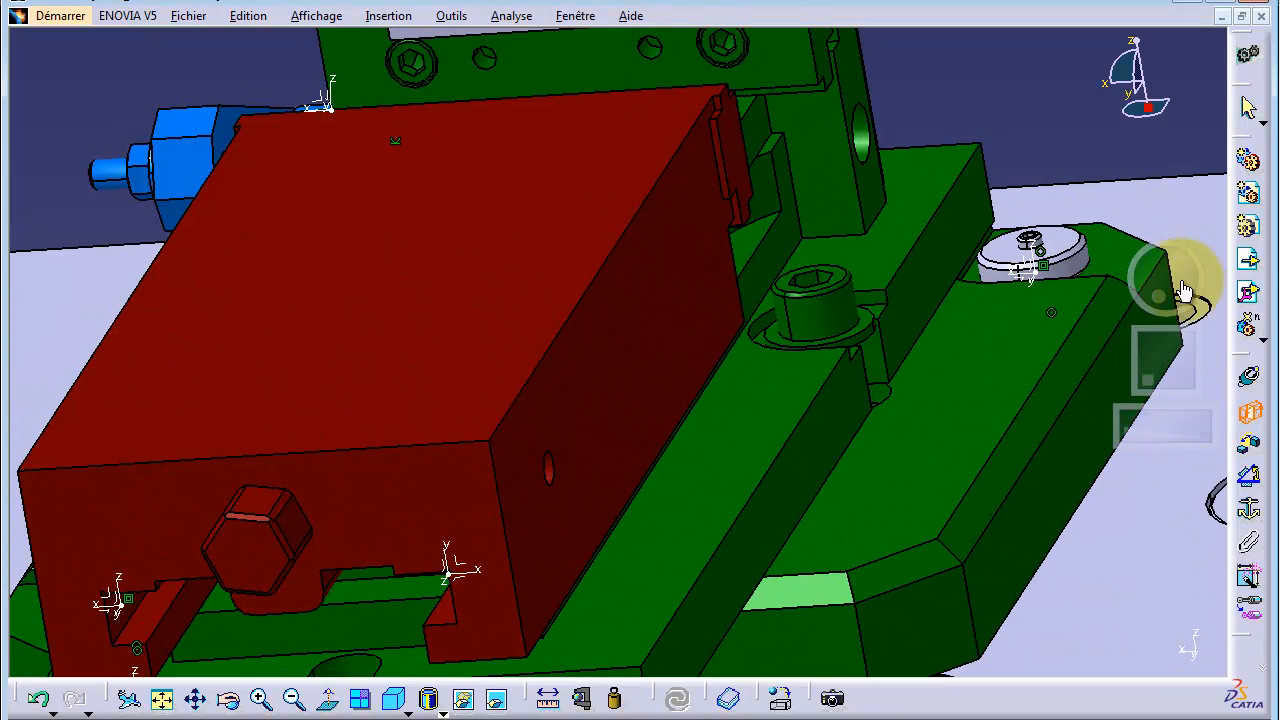
left_click_drag(1165, 356, 1088, 348)
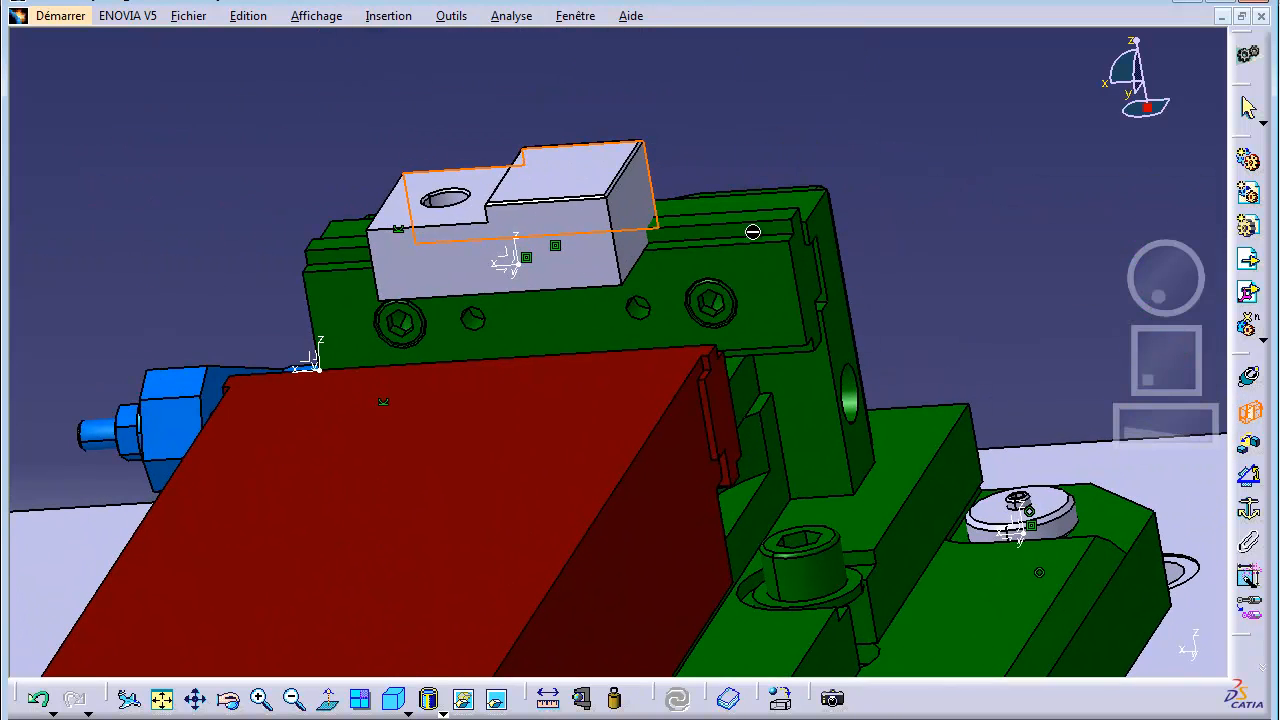
left_click(678, 698)
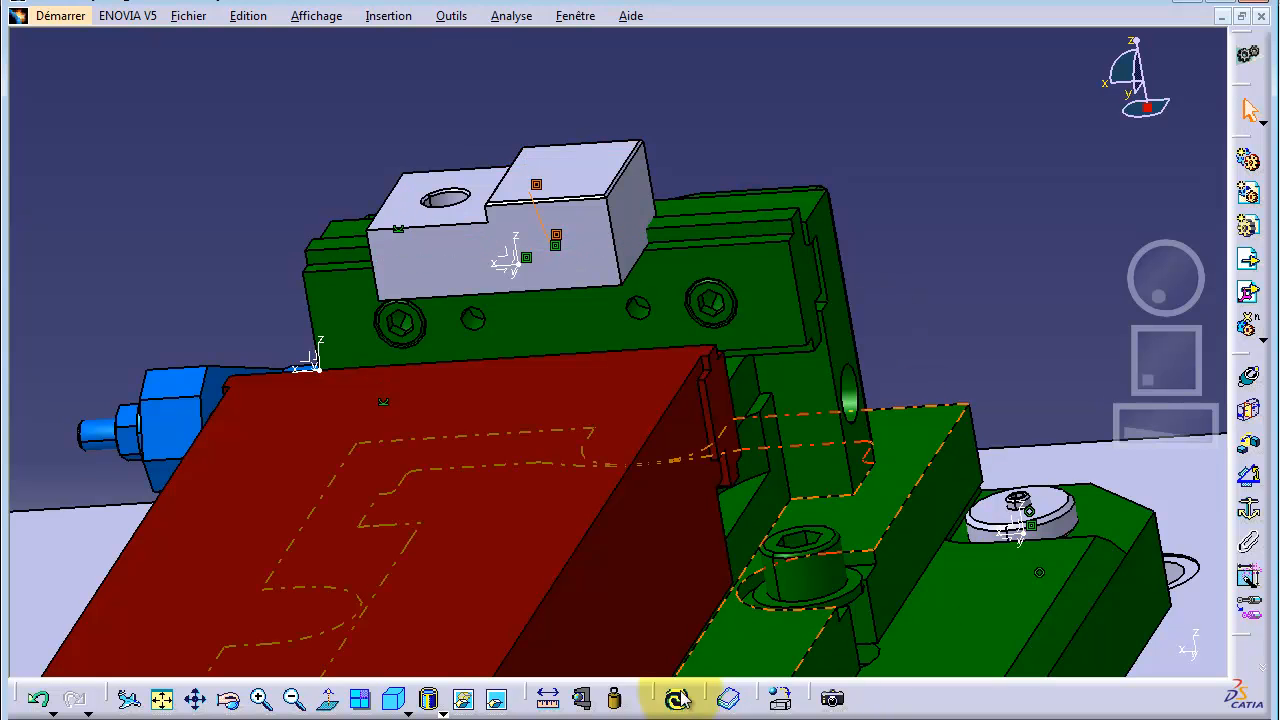
Move the blue SE-POINT6 stop and the red movable jaw with the compass so both sit close to the workpiece
left_click_drag(1153, 295, 1250, 287)
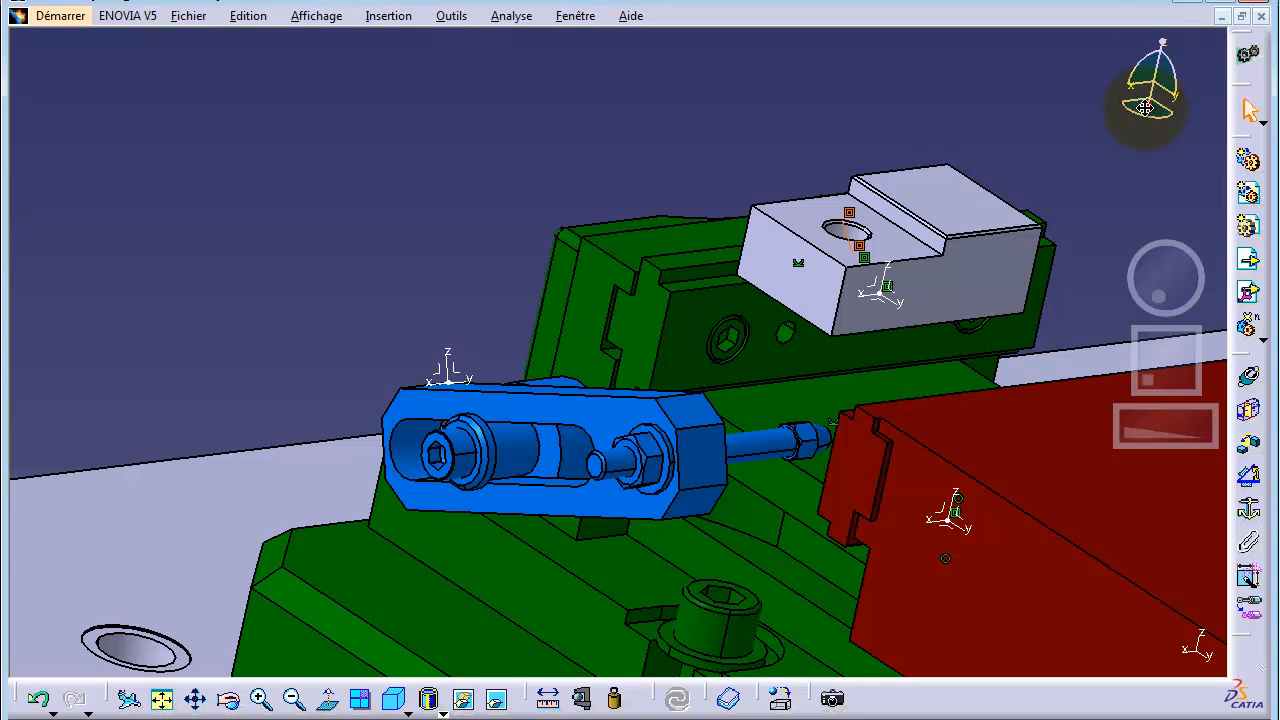
left_click(613, 413)
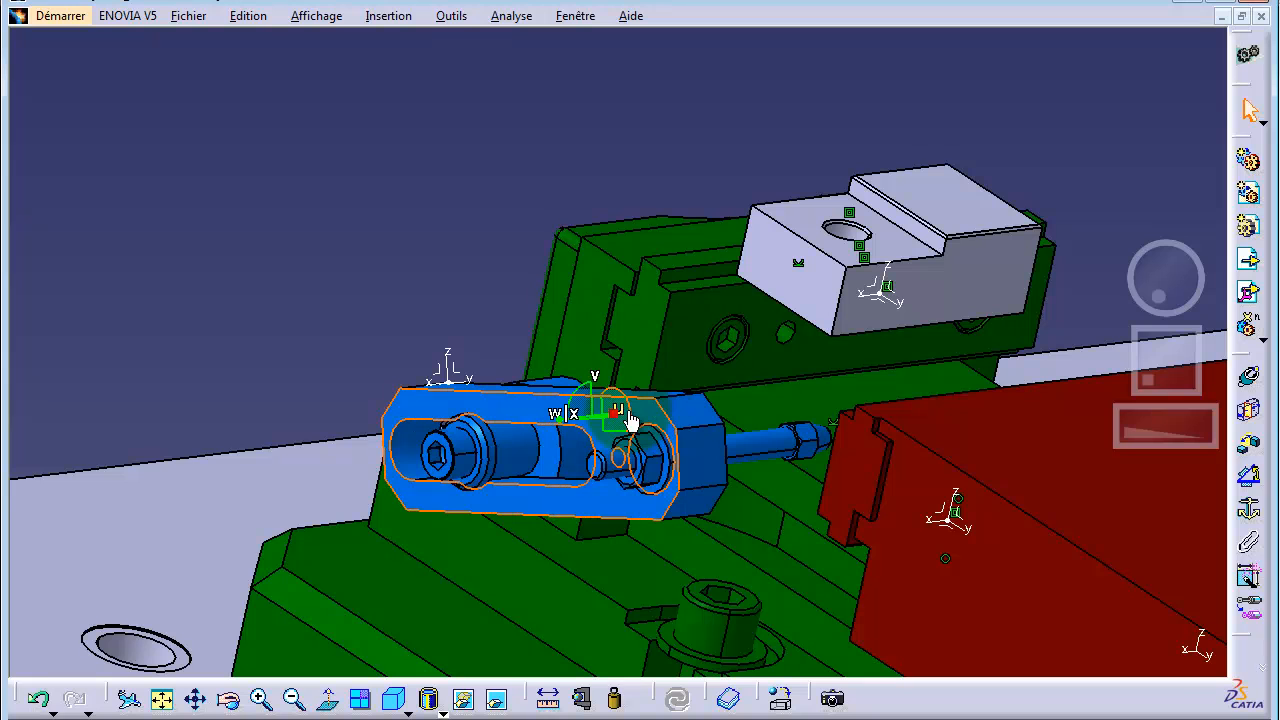
left_click_drag(632, 413, 633, 392)
mouse_move(1120, 325)
middle_mouse_down()
mouse_move(1150, 345)
mouse_move(1103, 369)
mouse_move(1123, 341)
middle_mouse_up()
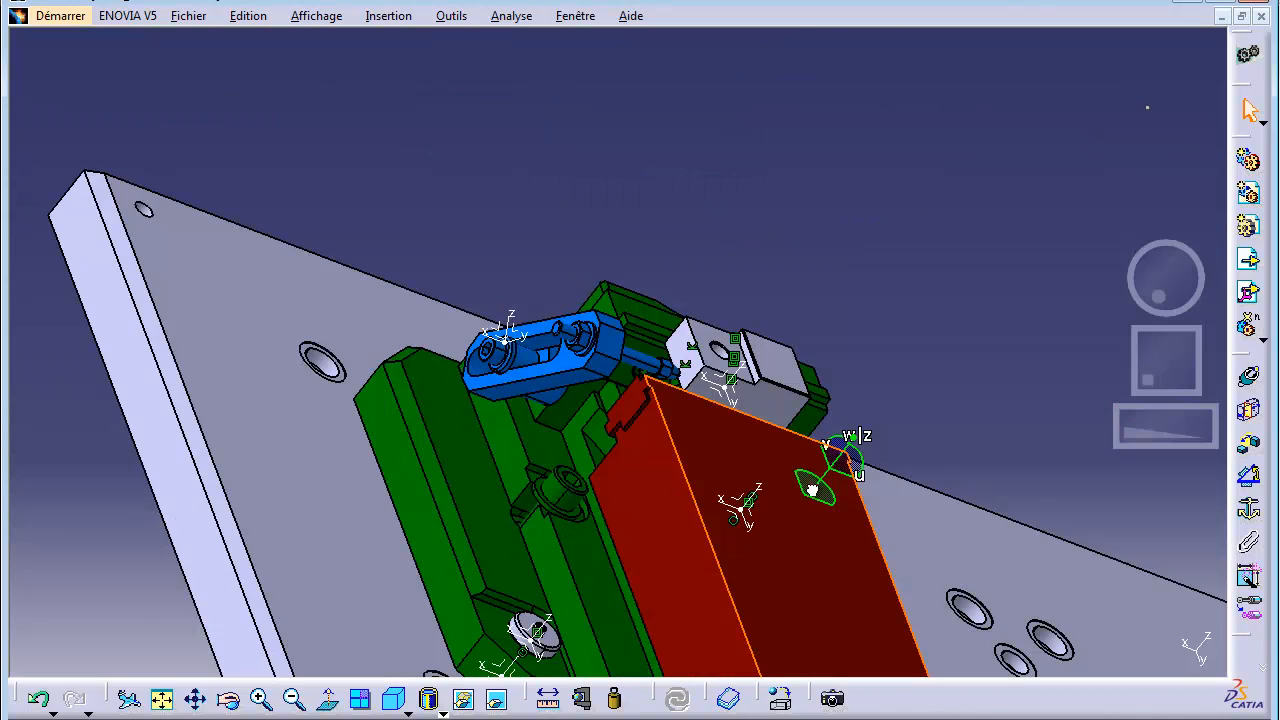
middle_click_drag(1114, 270, 1076, 288)
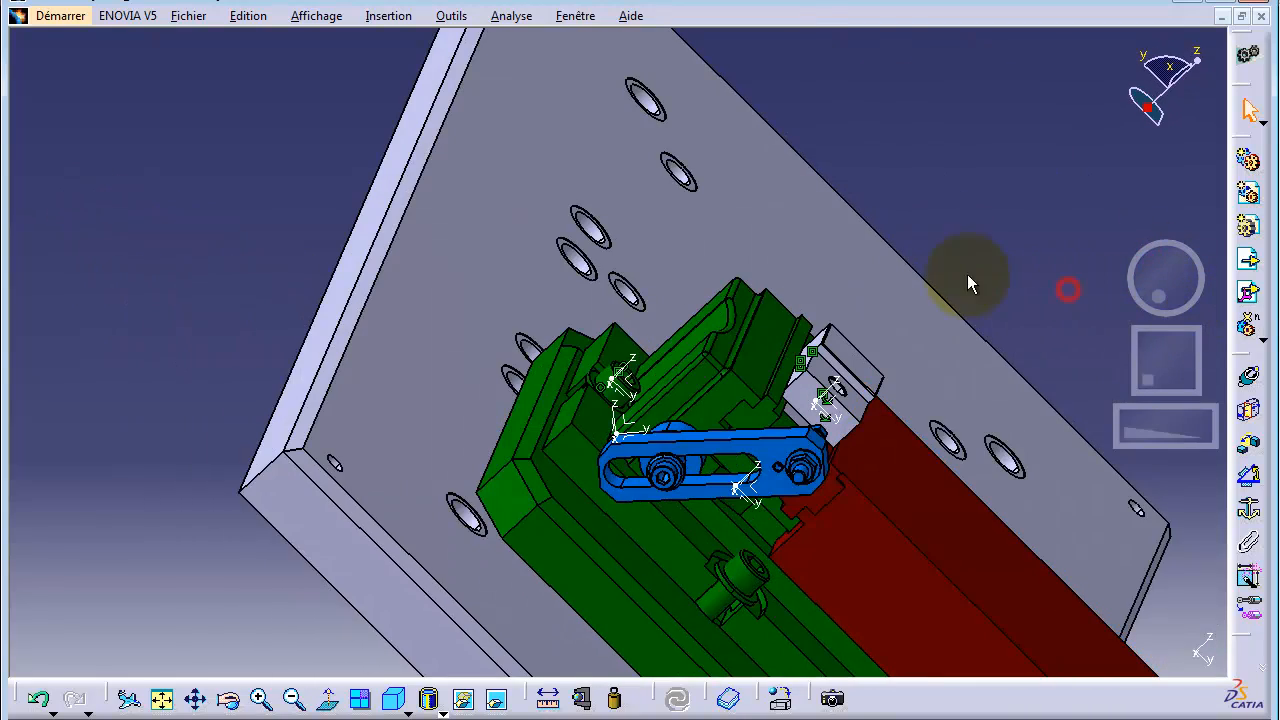
Add a surface contact between the front face of piece fraisage simple and the red movable jaw's clamping face, and update the assembly
left_click_drag(1163, 277, 1138, 318)
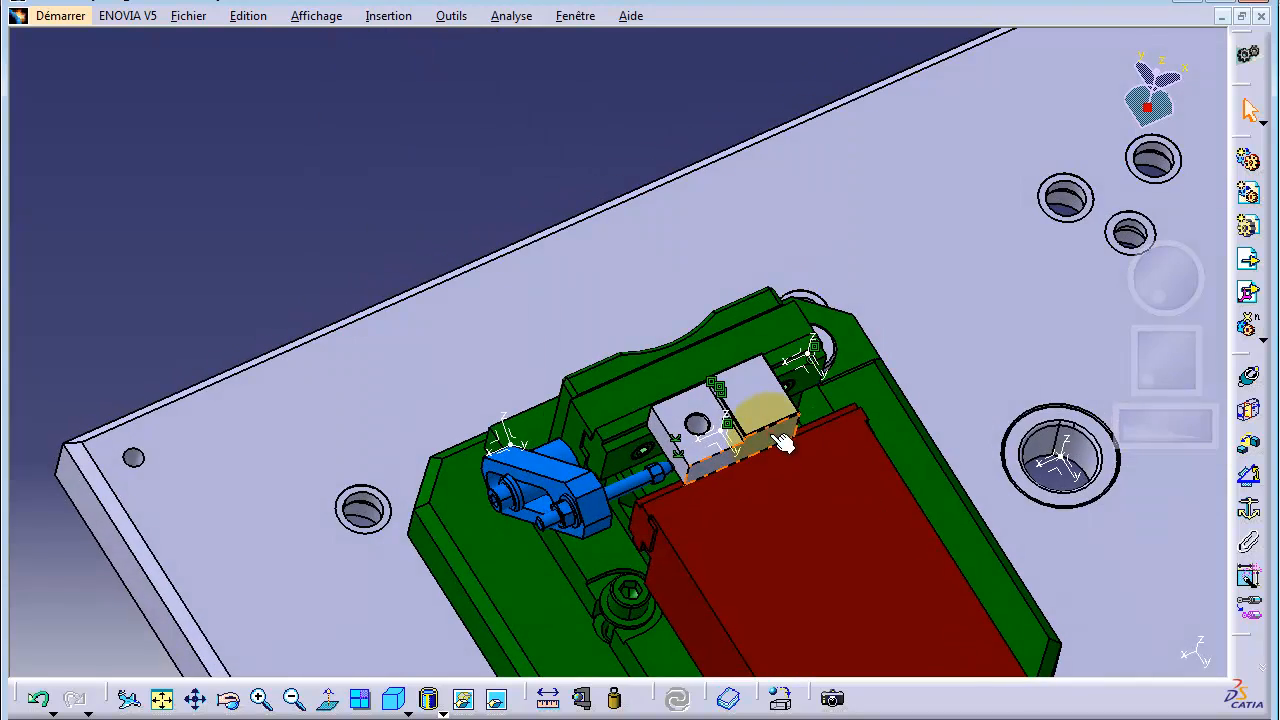
left_click_drag(1200, 277, 1248, 337)
left_click_drag(1161, 281, 845, 290)
left_click_drag(1164, 427, 1242, 424)
left_click(1010, 154)
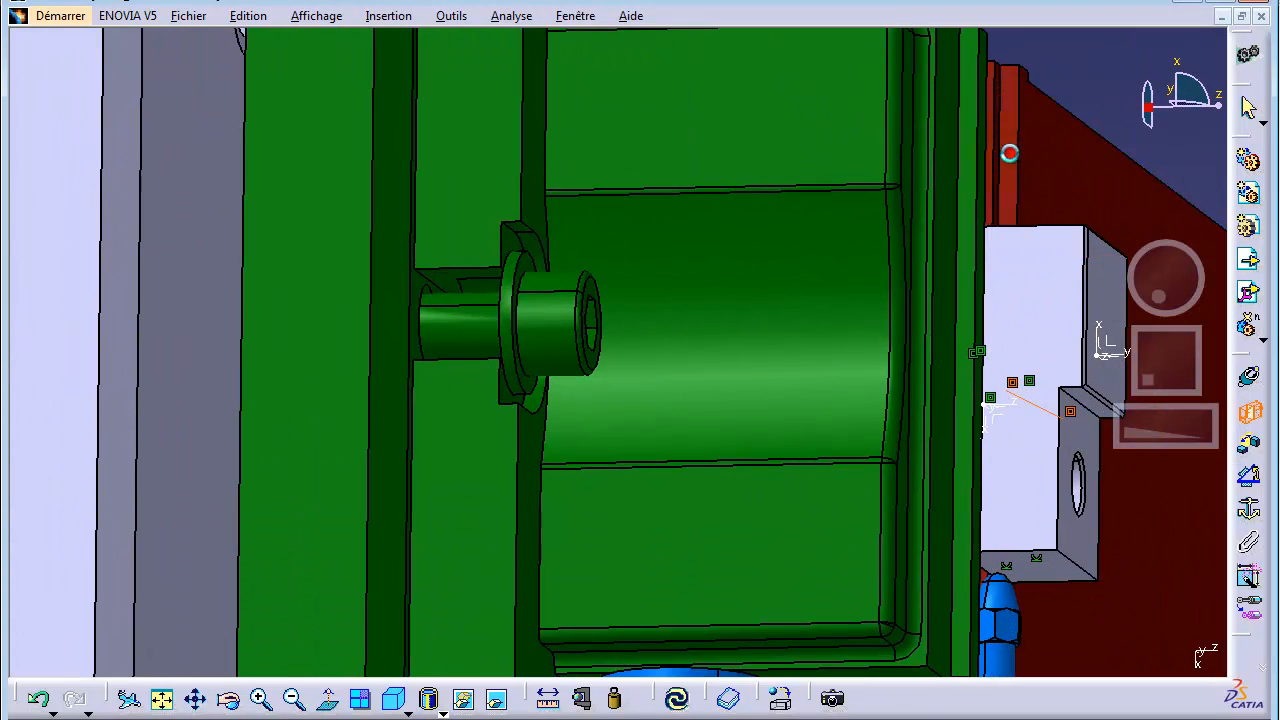
left_click(678, 703)
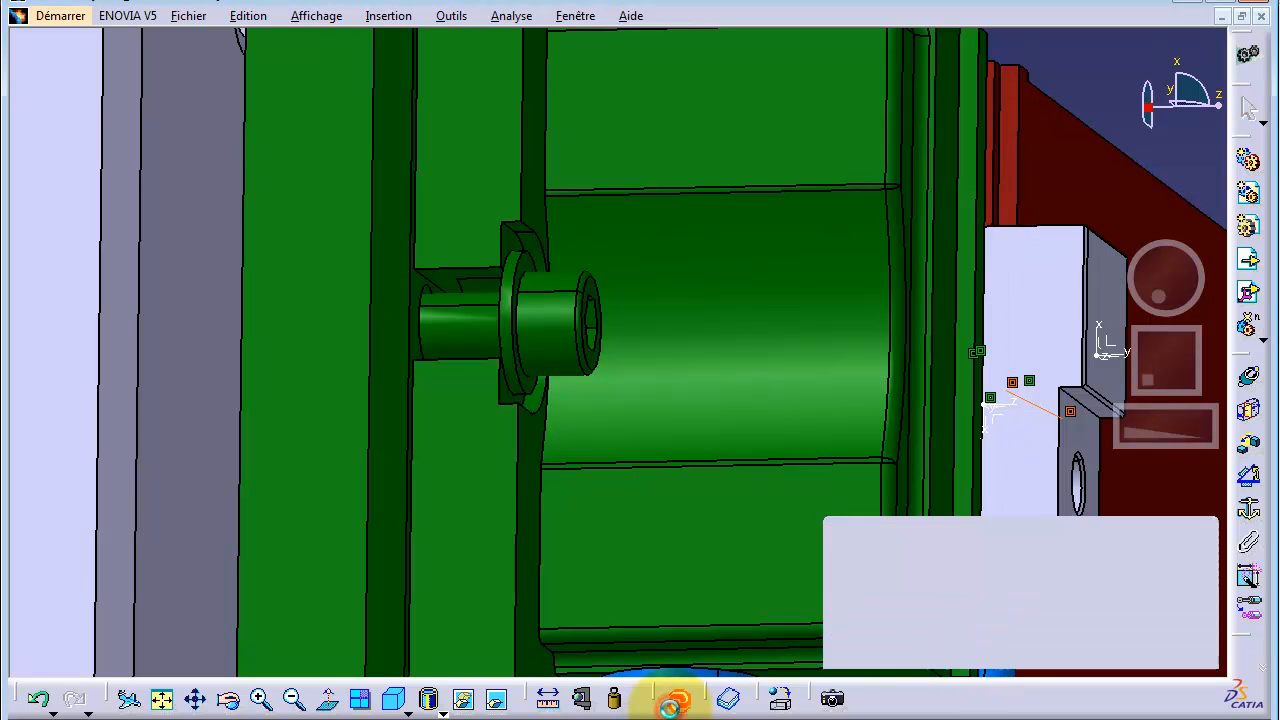
left_click_drag(1182, 327, 1107, 295)
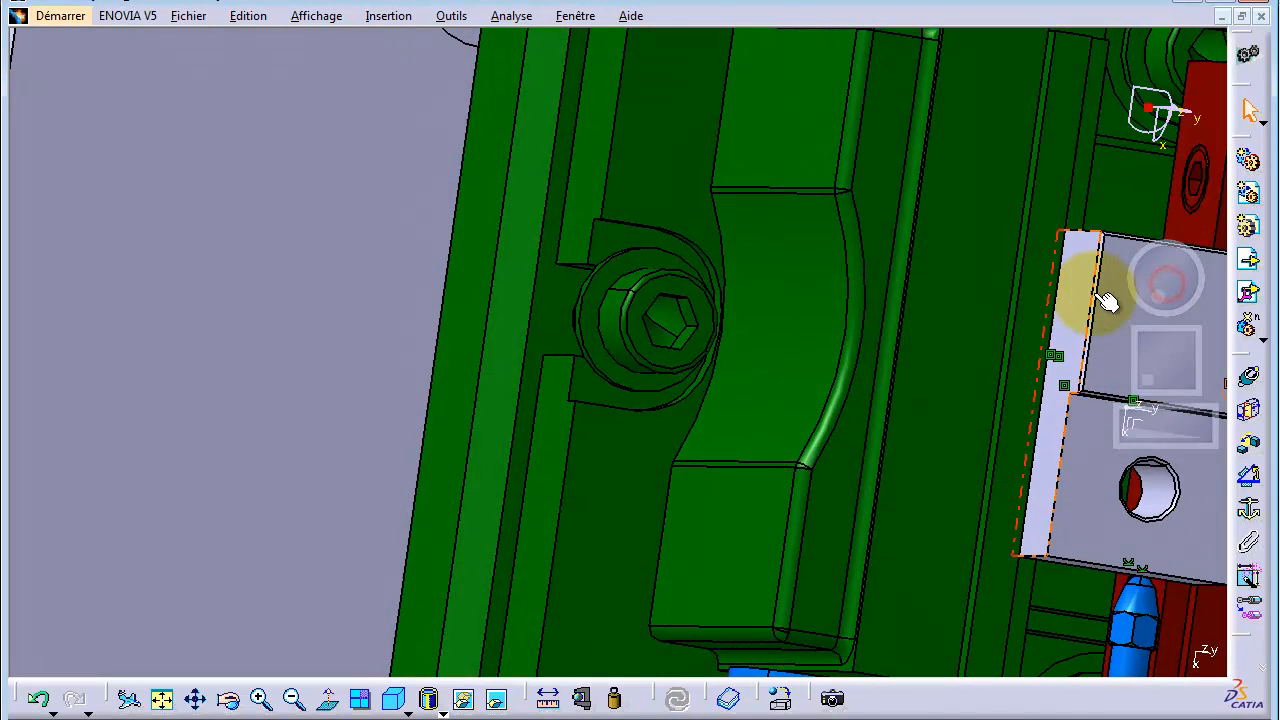
left_click(162, 697)
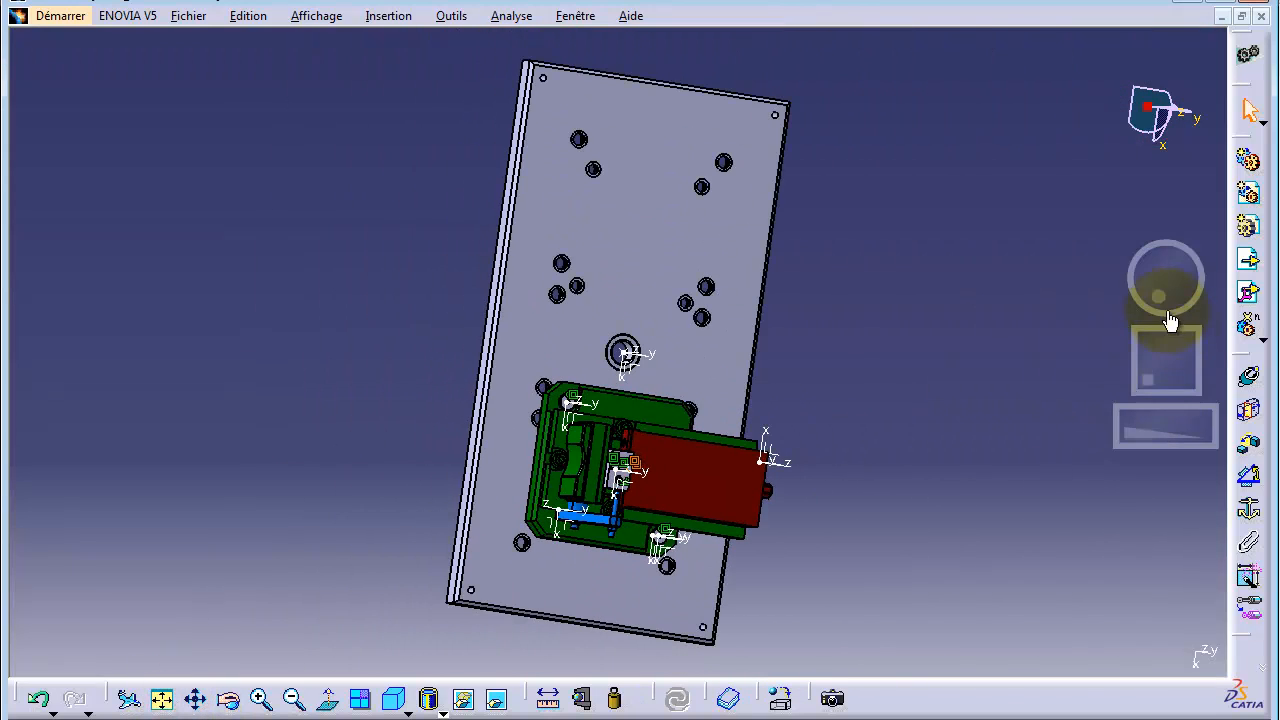
left_click_drag(1177, 307, 1074, 243)
left_click_drag(1157, 271, 1110, 320)
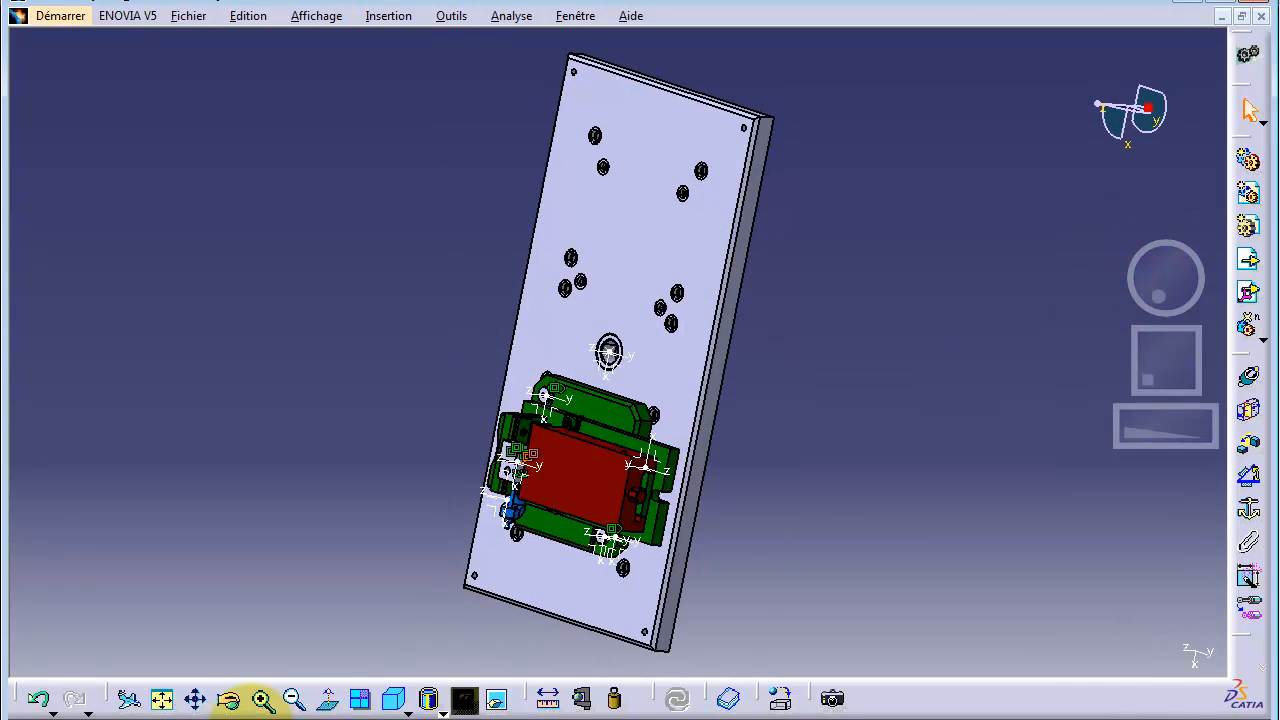
Display the specification tree, hide the whole Contraintes group so no constraint symbols clutter the assembly, and hide the tree again
left_click(228, 698)
left_click_drag(525, 634, 237, 233)
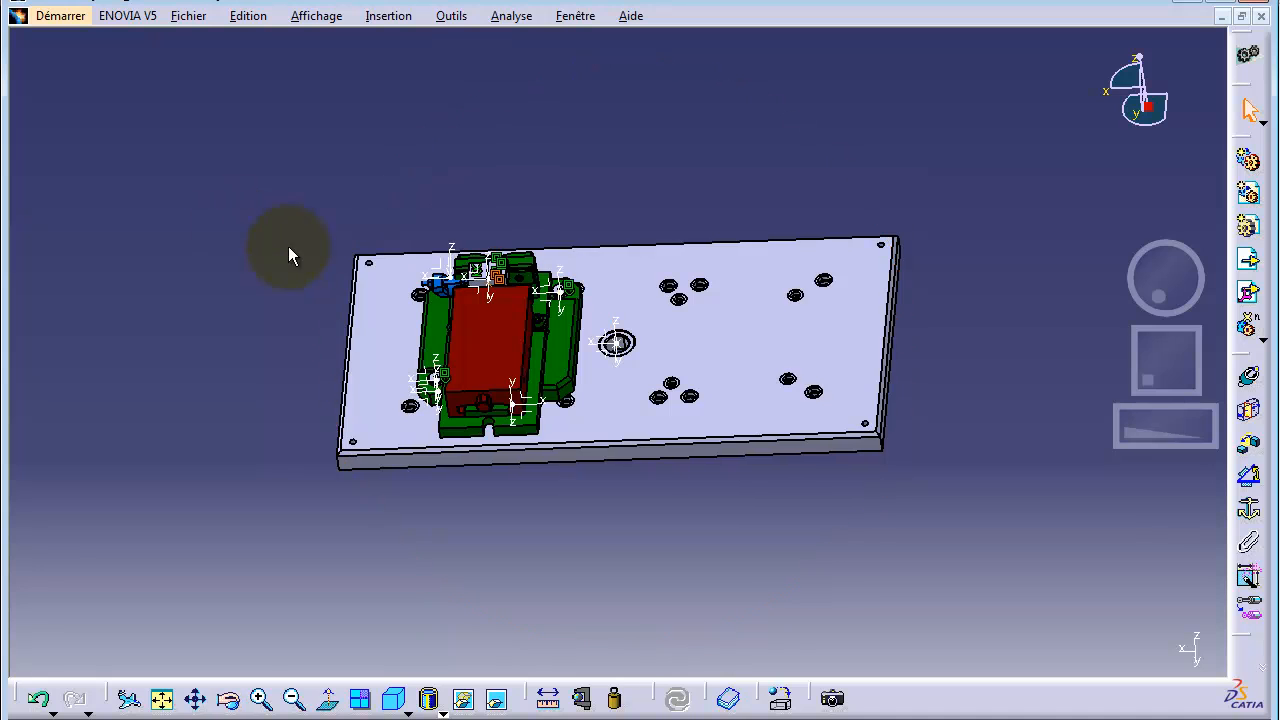
left_click_drag(1142, 412, 1197, 430)
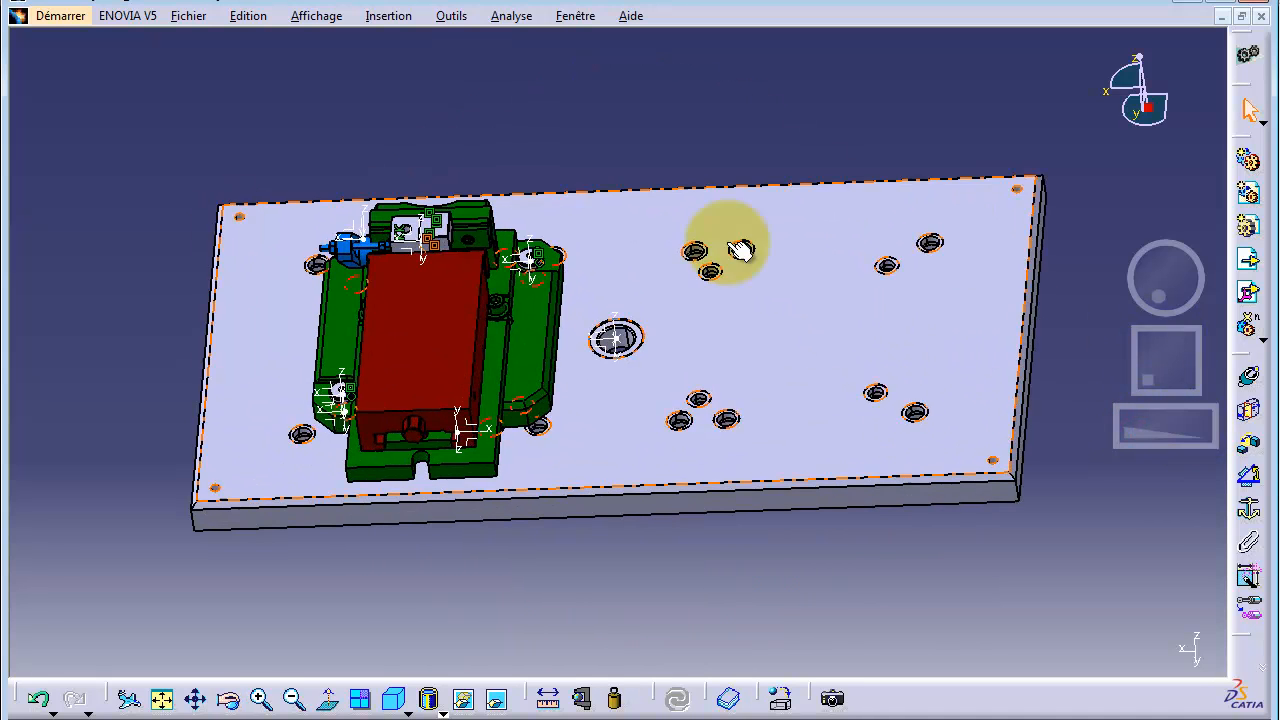
left_click(538, 127)
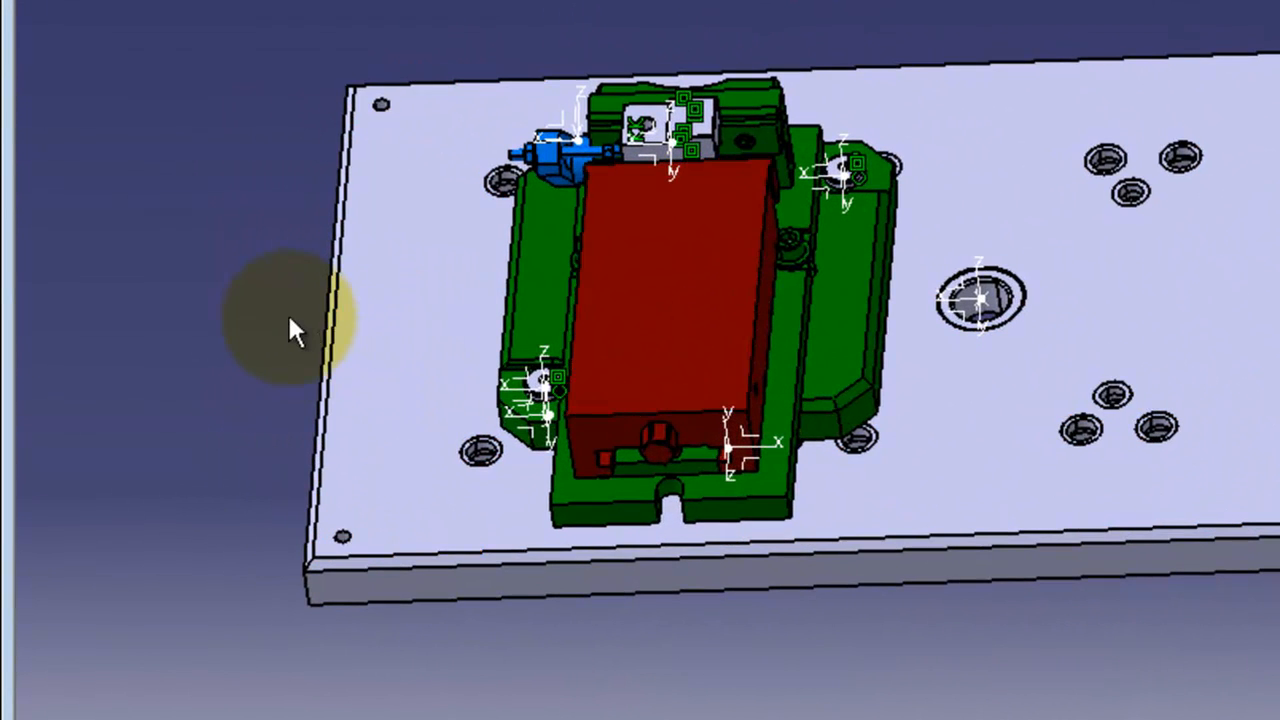
key("F3")
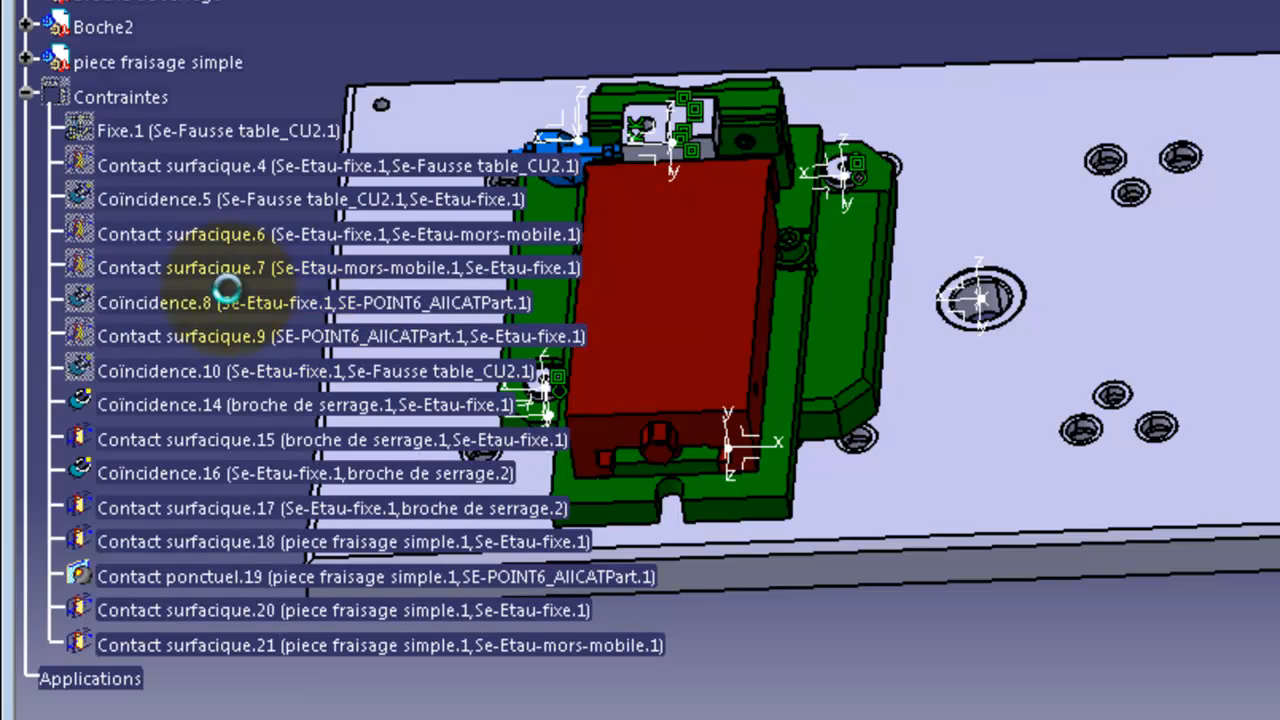
right_click(152, 97)
left_click(229, 199)
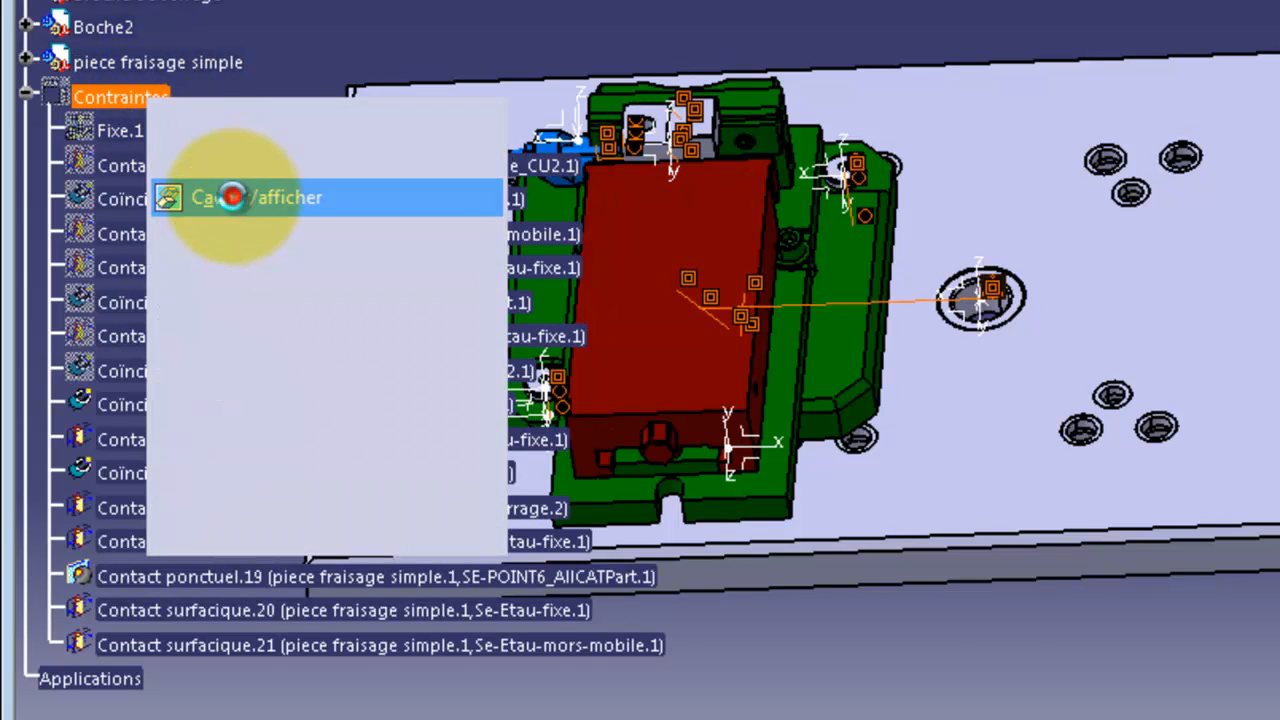
right_click(145, 100)
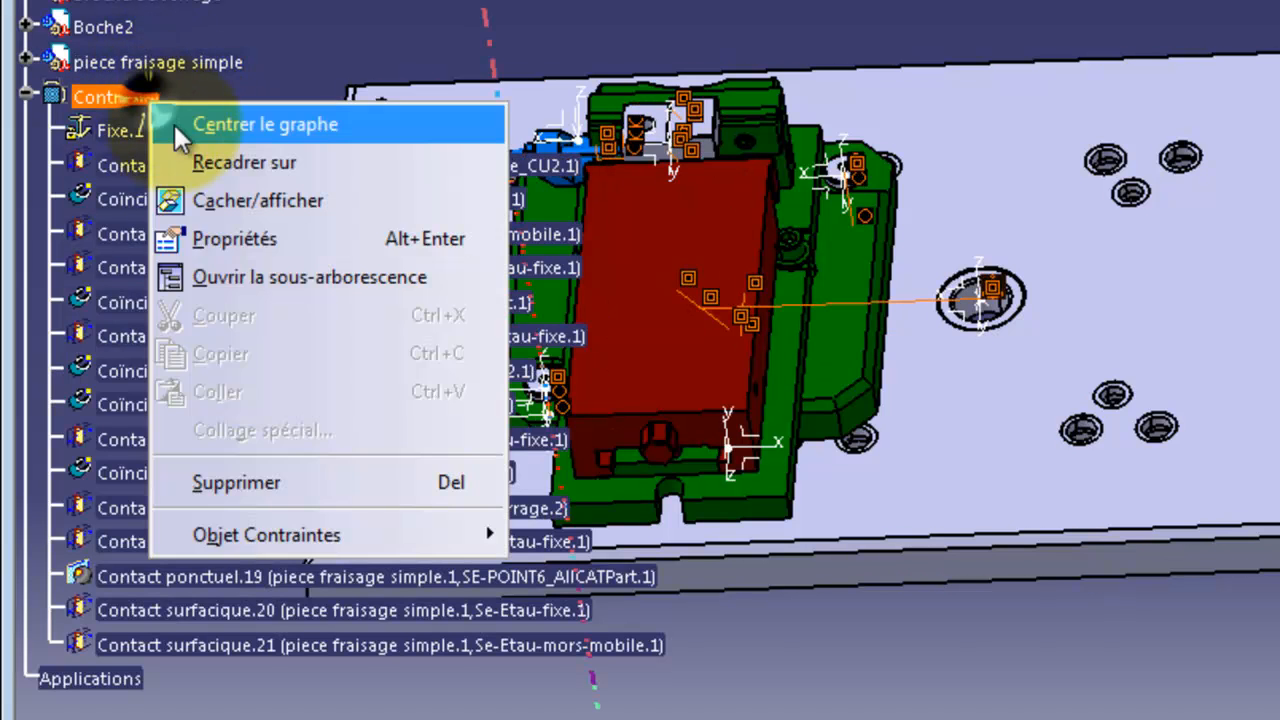
left_click(238, 200)
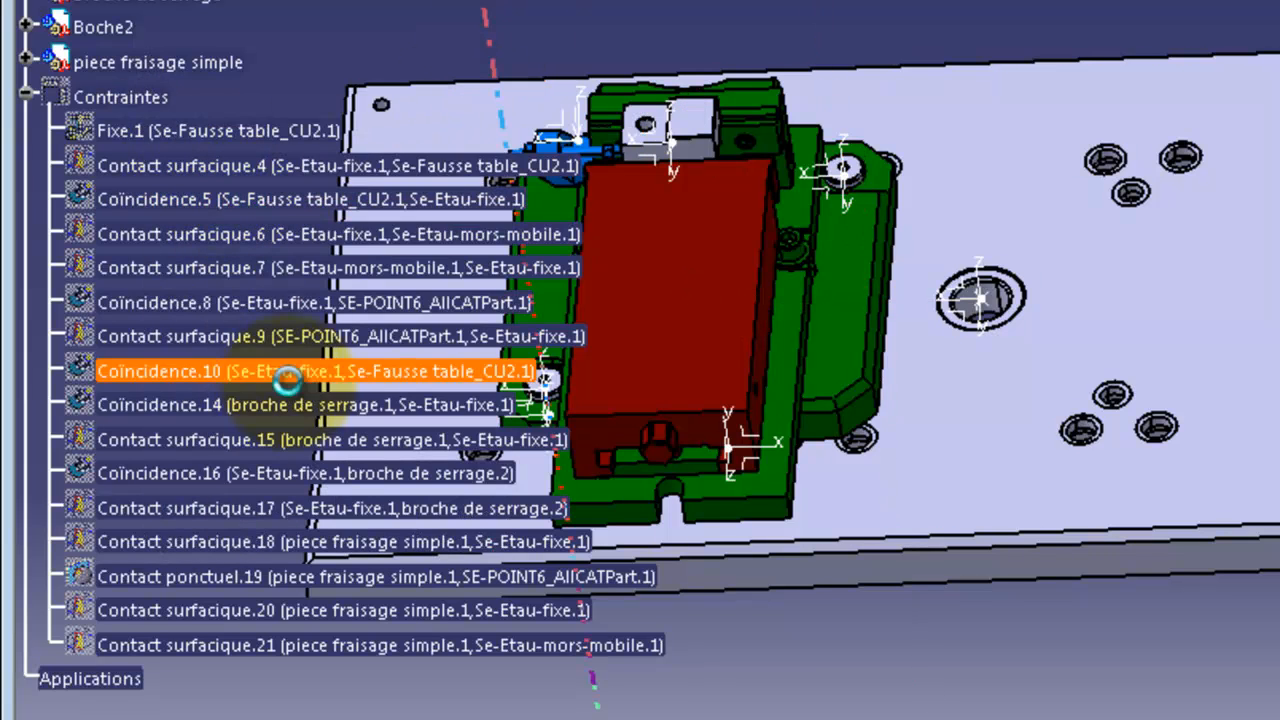
key("F3")
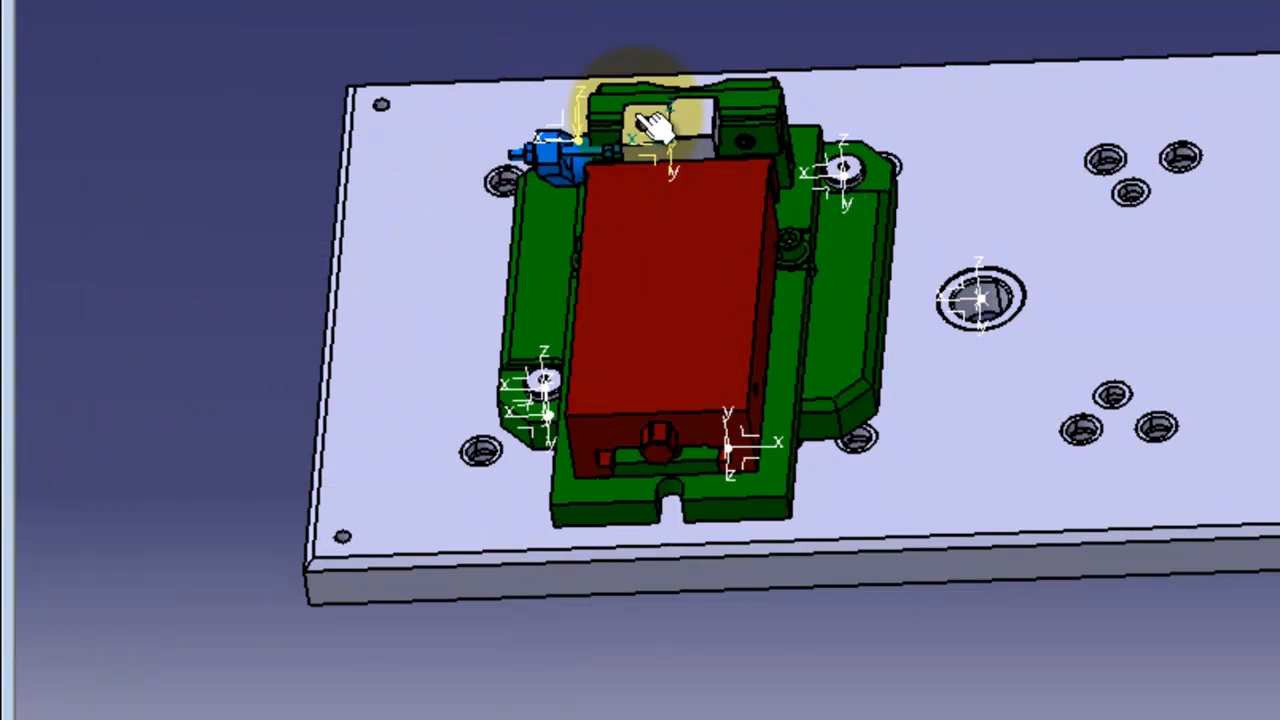
Measure the distance between the false table's origin plane in its central bore and the side face of piece fraisage simple facing the blue stop
middle_click_drag(900, 380, 936, 338)
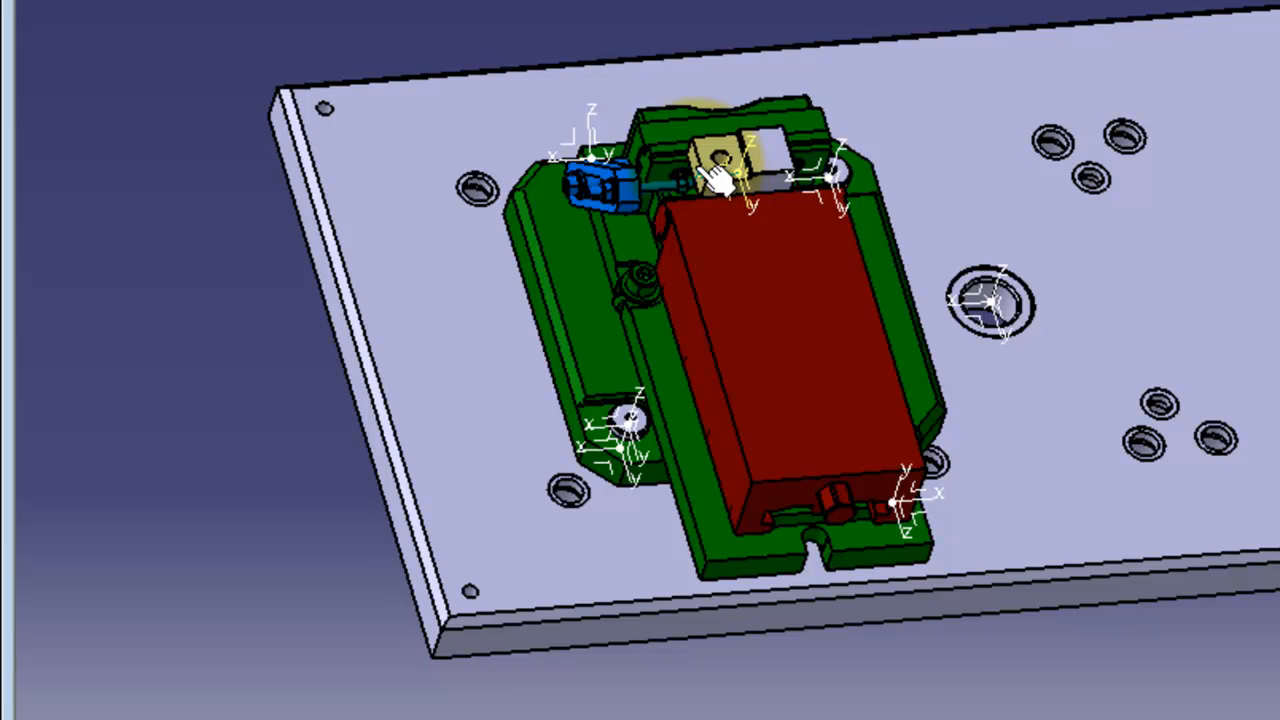
middle_click_drag(870, 160, 1085, 150)
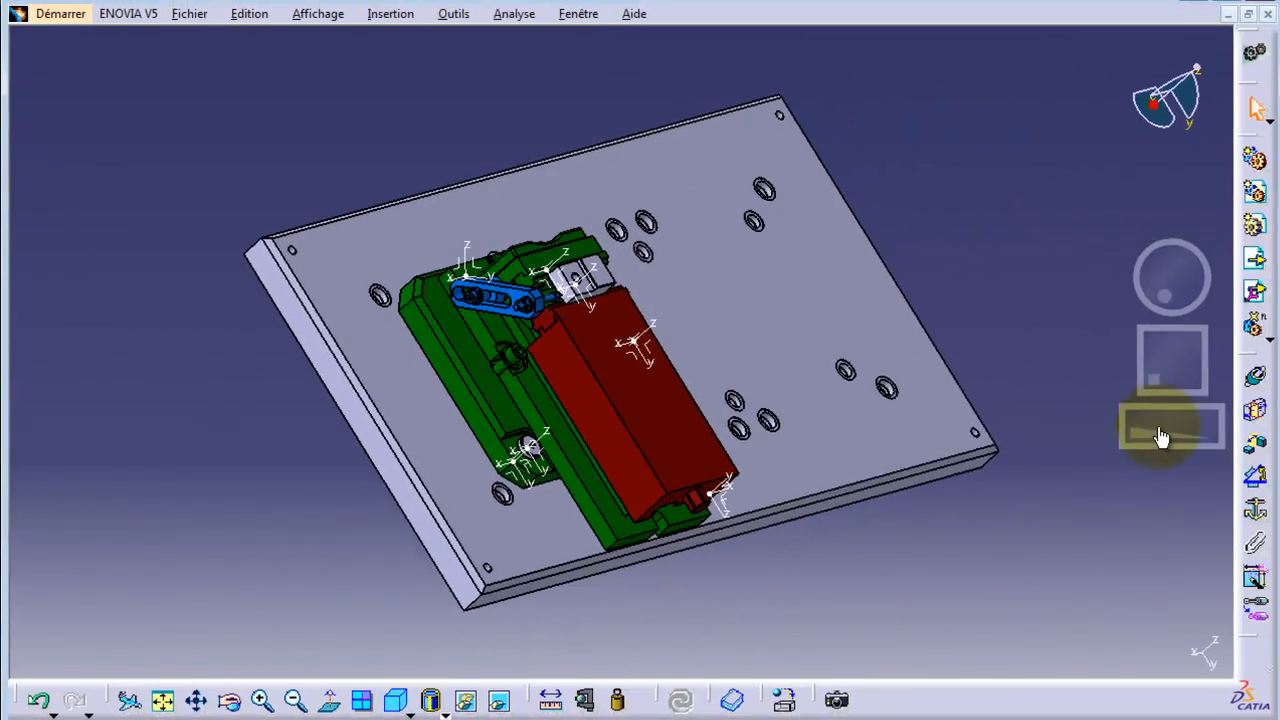
left_click_drag(1147, 431, 1260, 443)
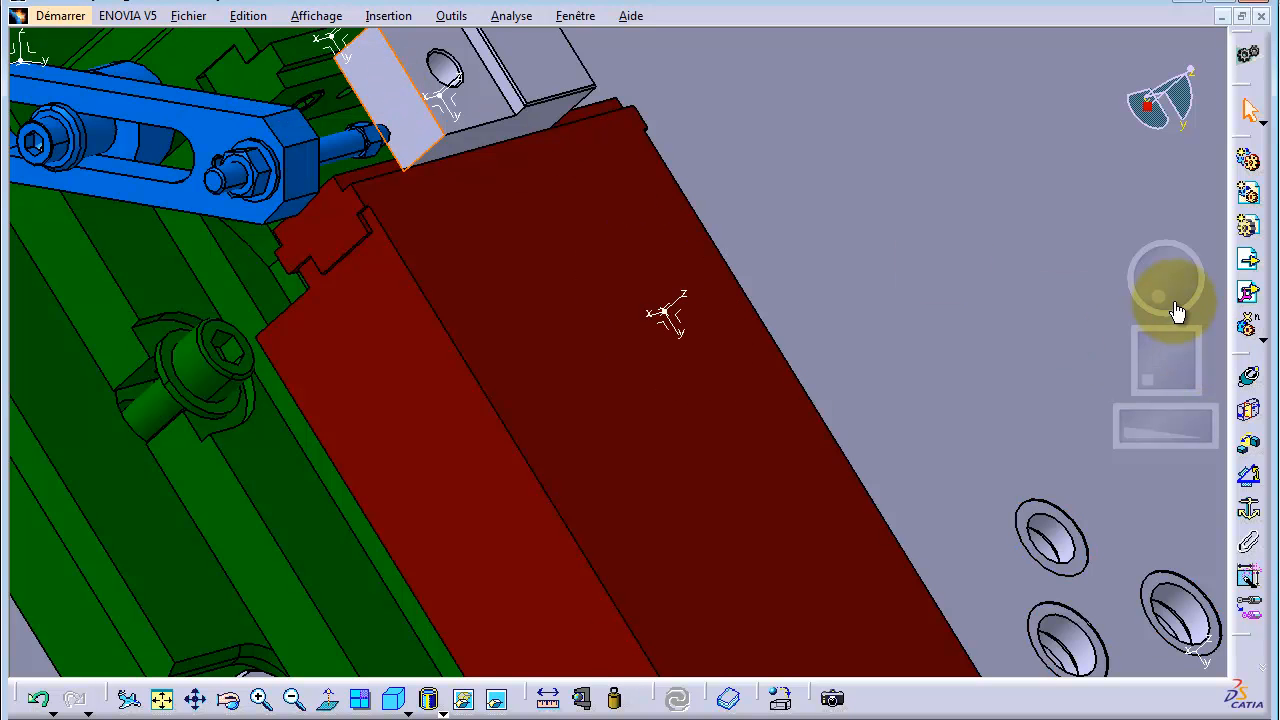
left_click_drag(1170, 312, 1140, 303)
left_click(550, 700)
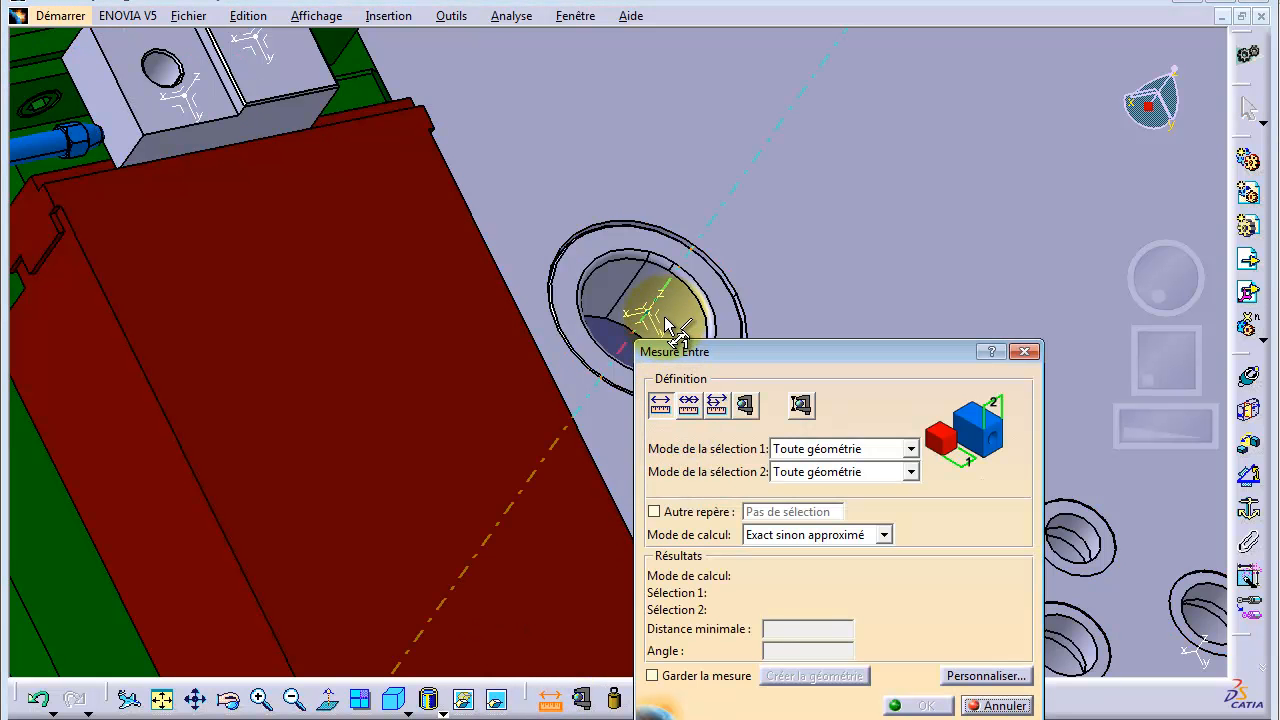
left_click(659, 318)
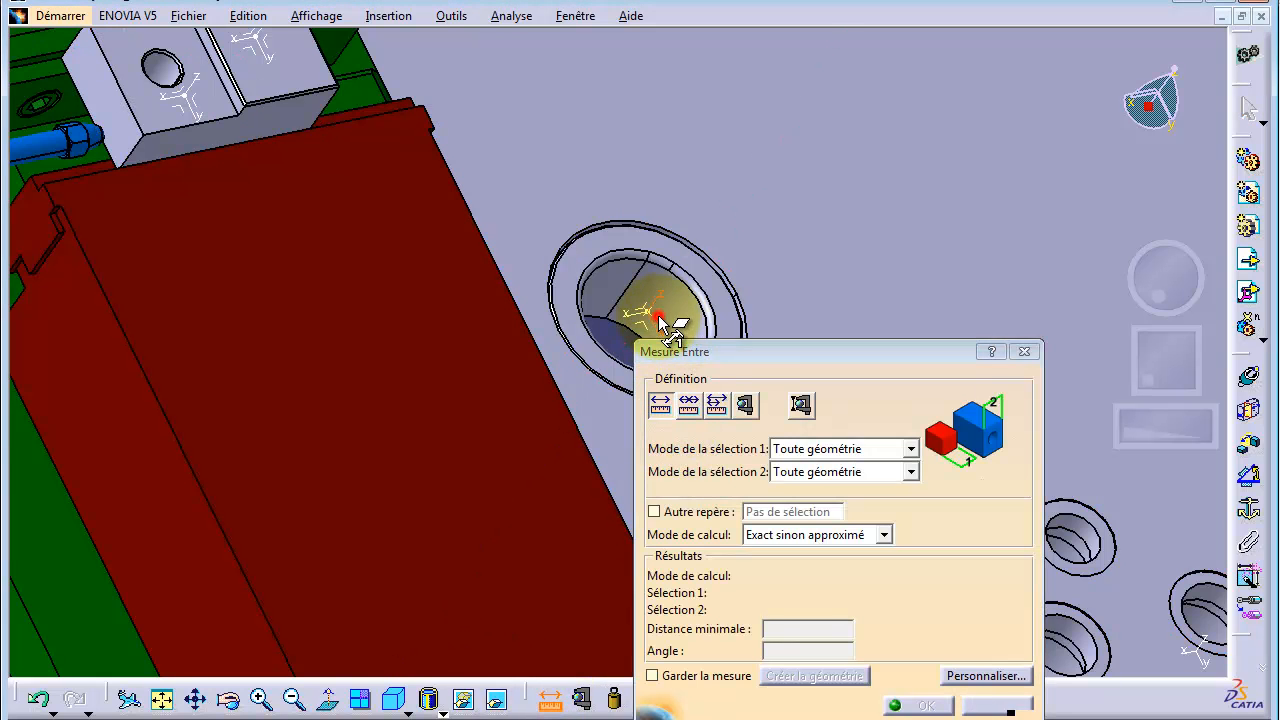
left_click(105, 105)
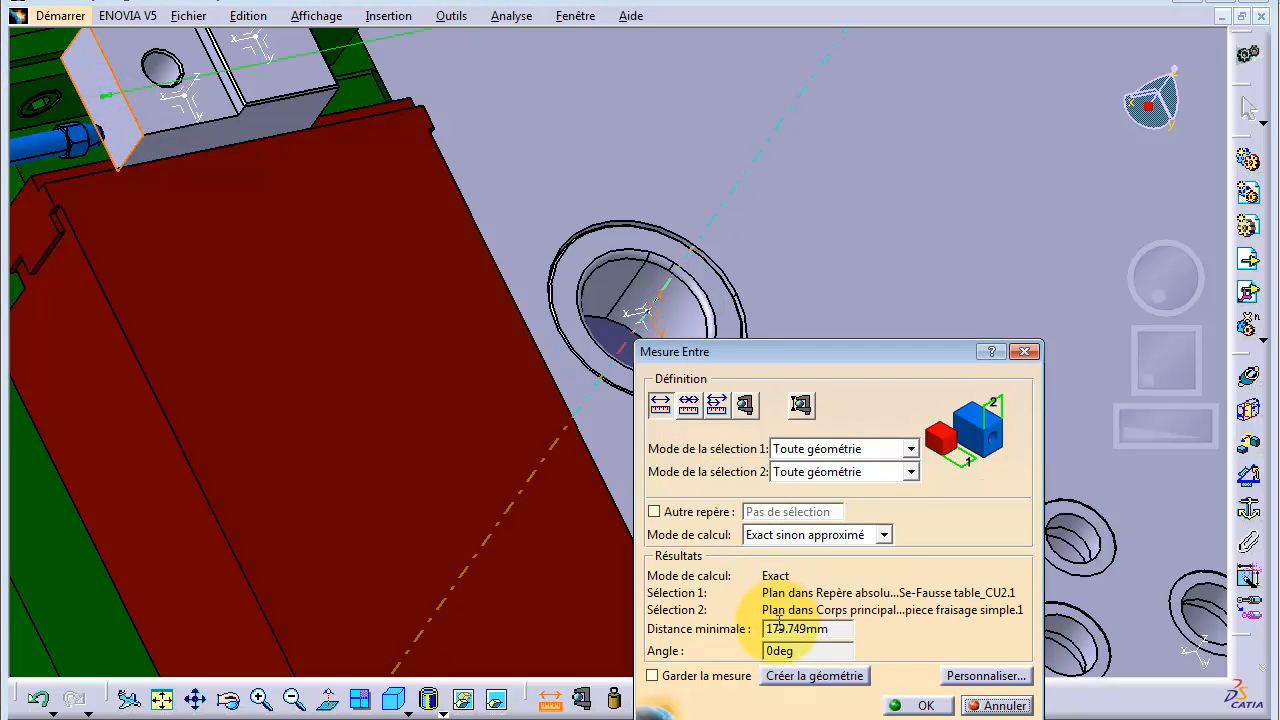
left_click_drag(823, 629, 781, 632)
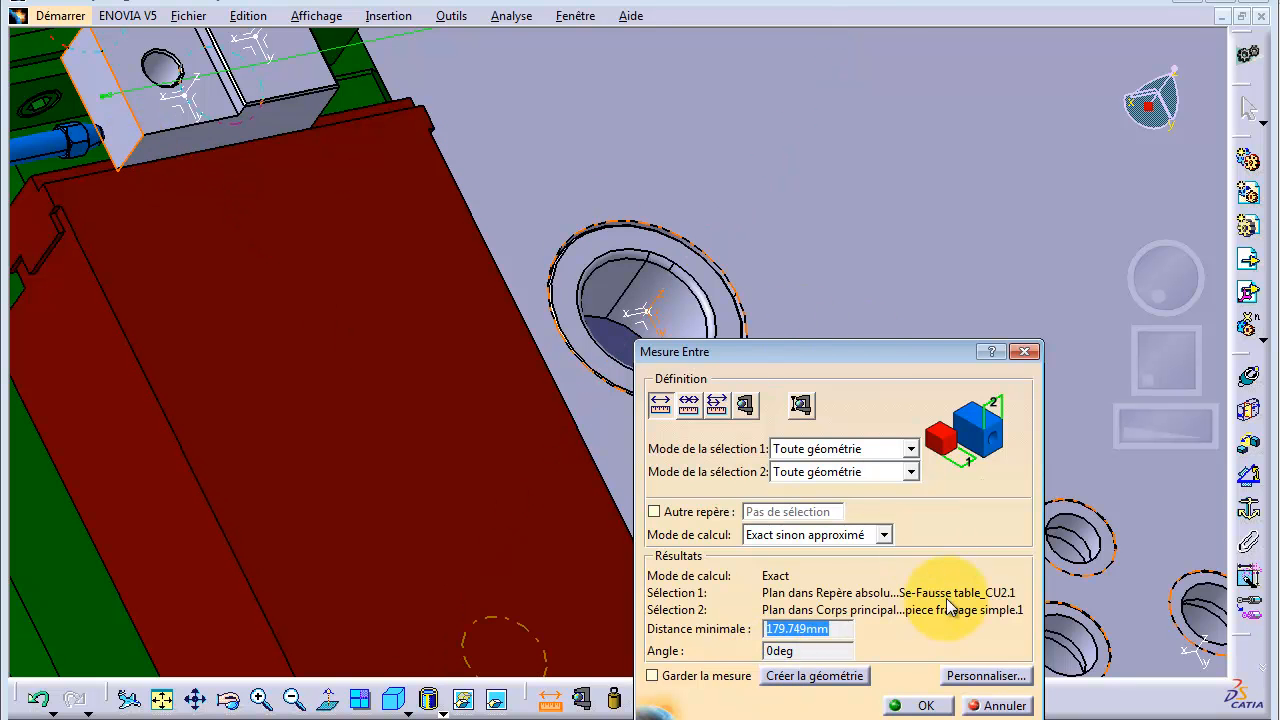
left_click(978, 705)
Measure the distance between the rear face of piece fraisage simple, against the fixed jaw, and the false table's origin plane
left_click_drag(1171, 286, 1210, 328)
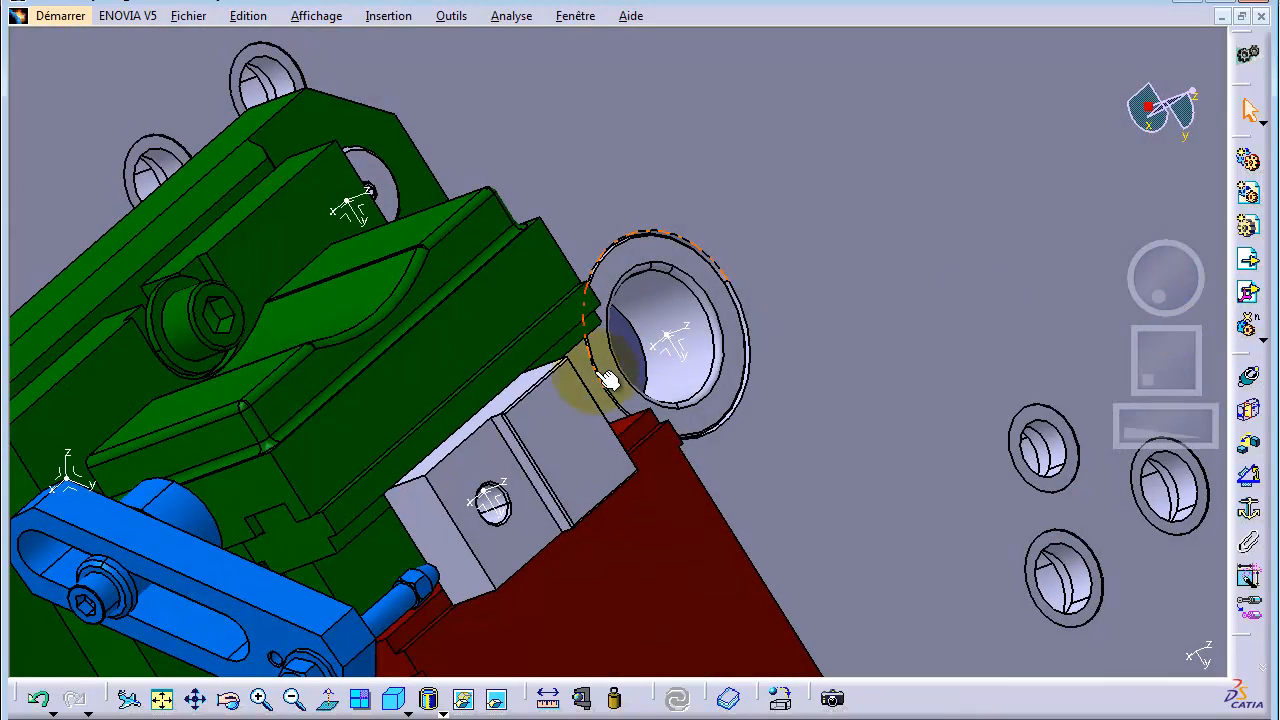
left_click(548, 698)
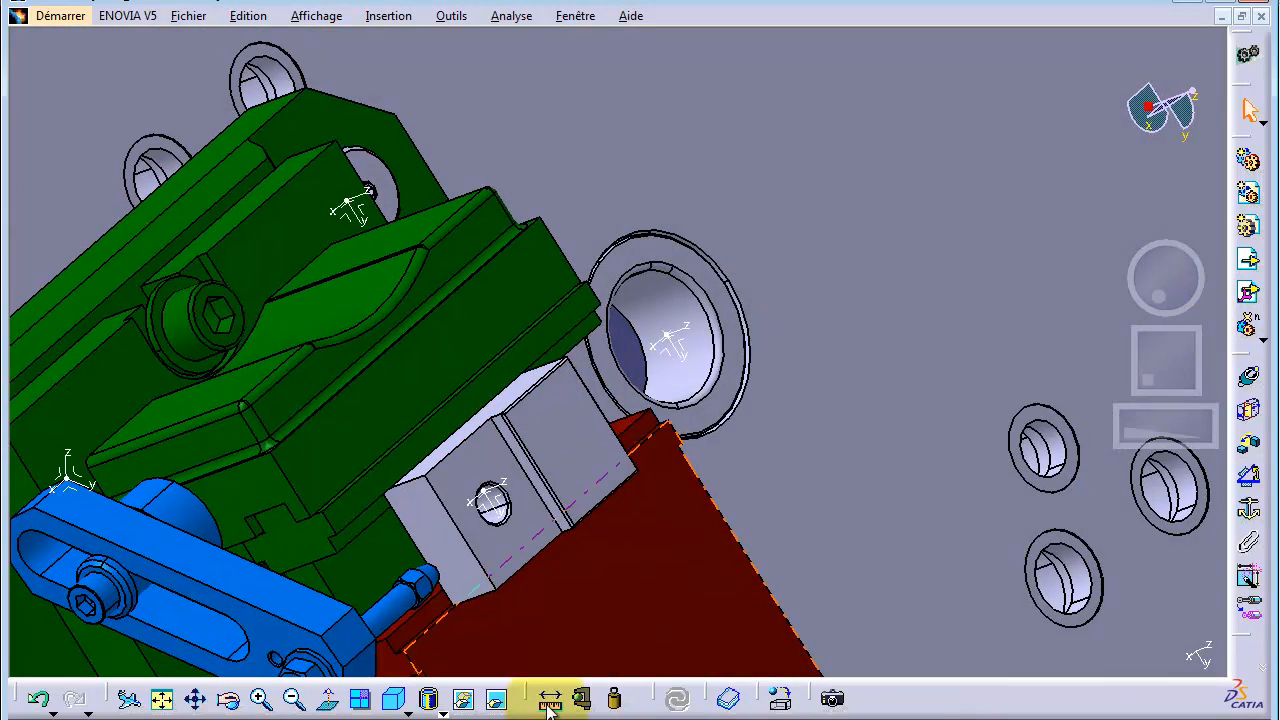
left_click(512, 395)
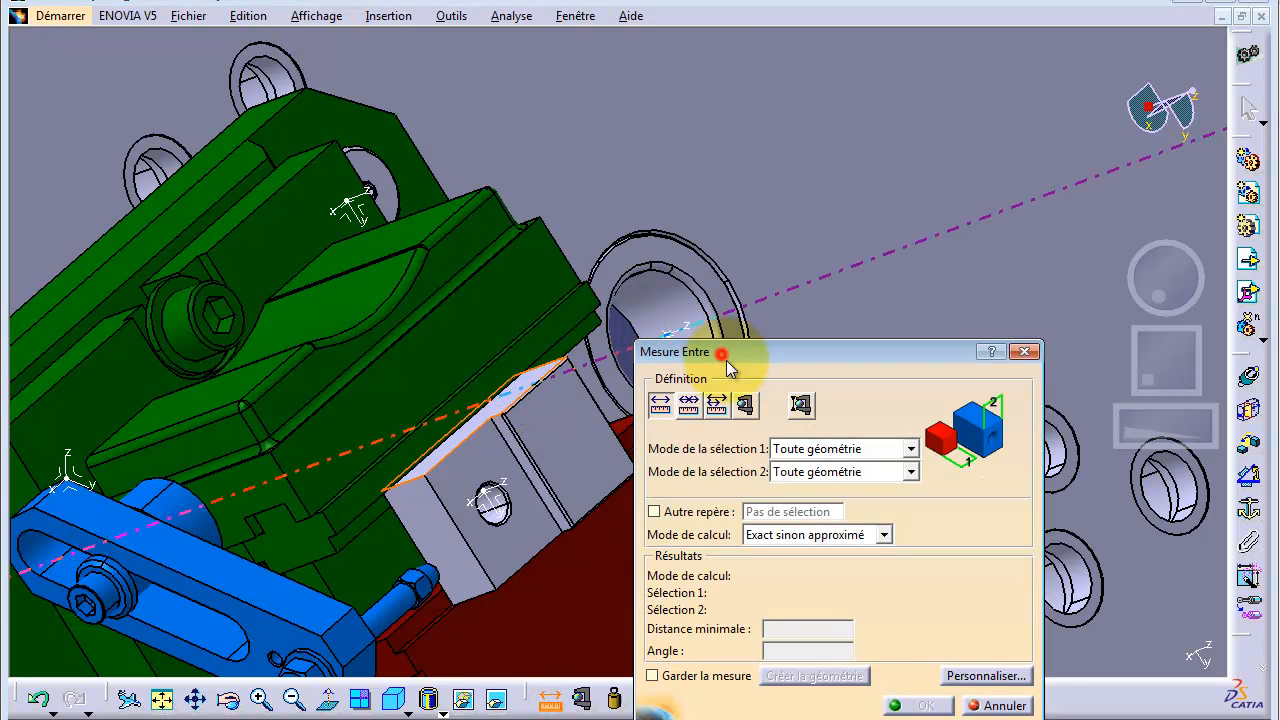
left_click_drag(727, 368, 751, 474)
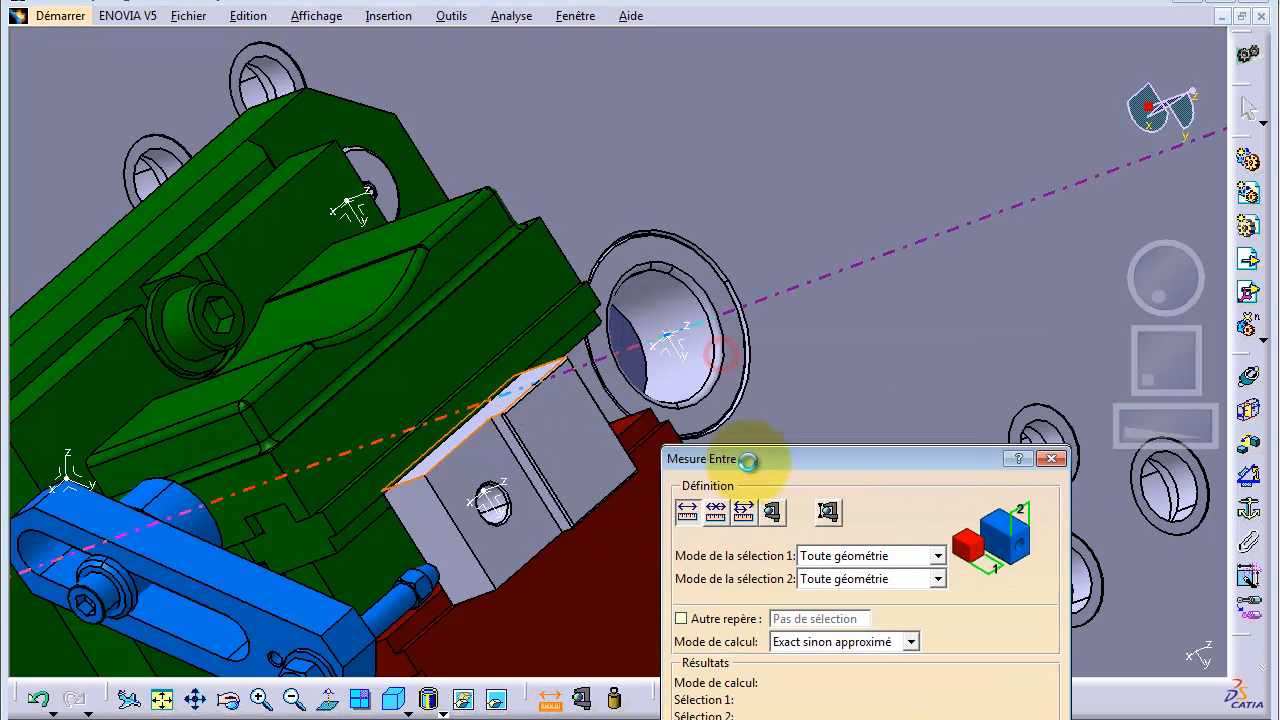
left_click(661, 343)
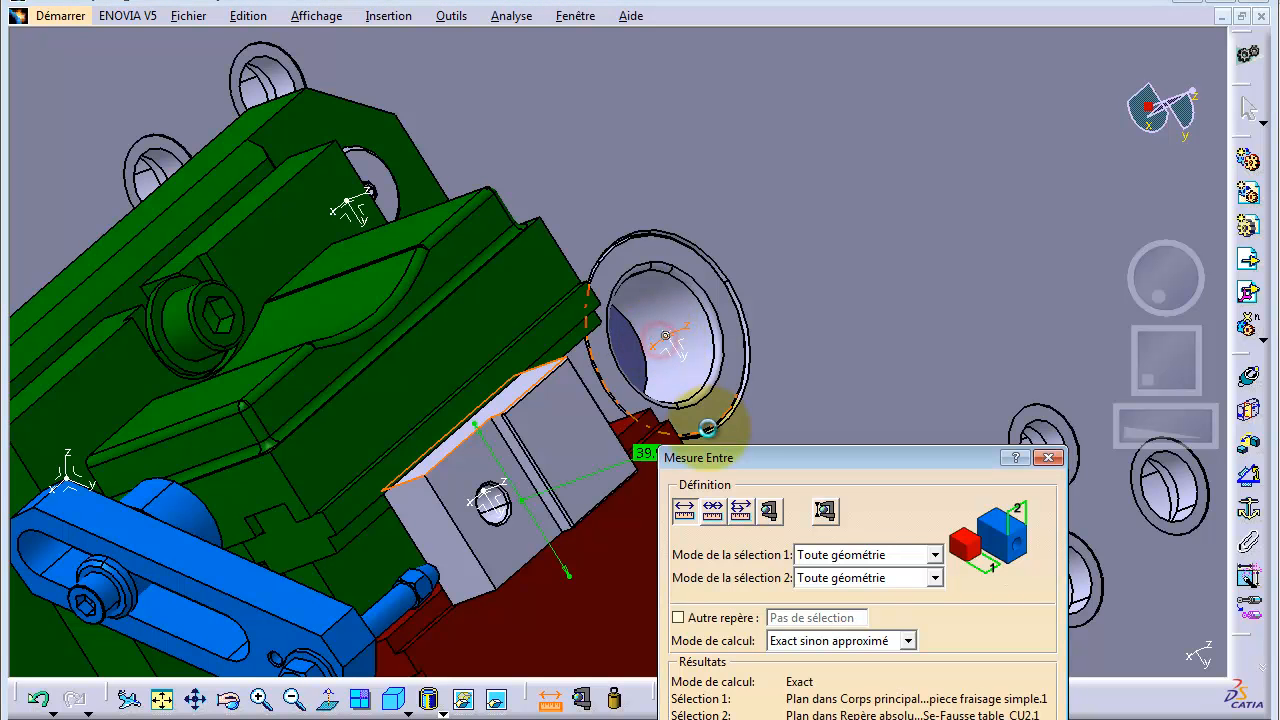
left_click_drag(755, 462, 873, 283)
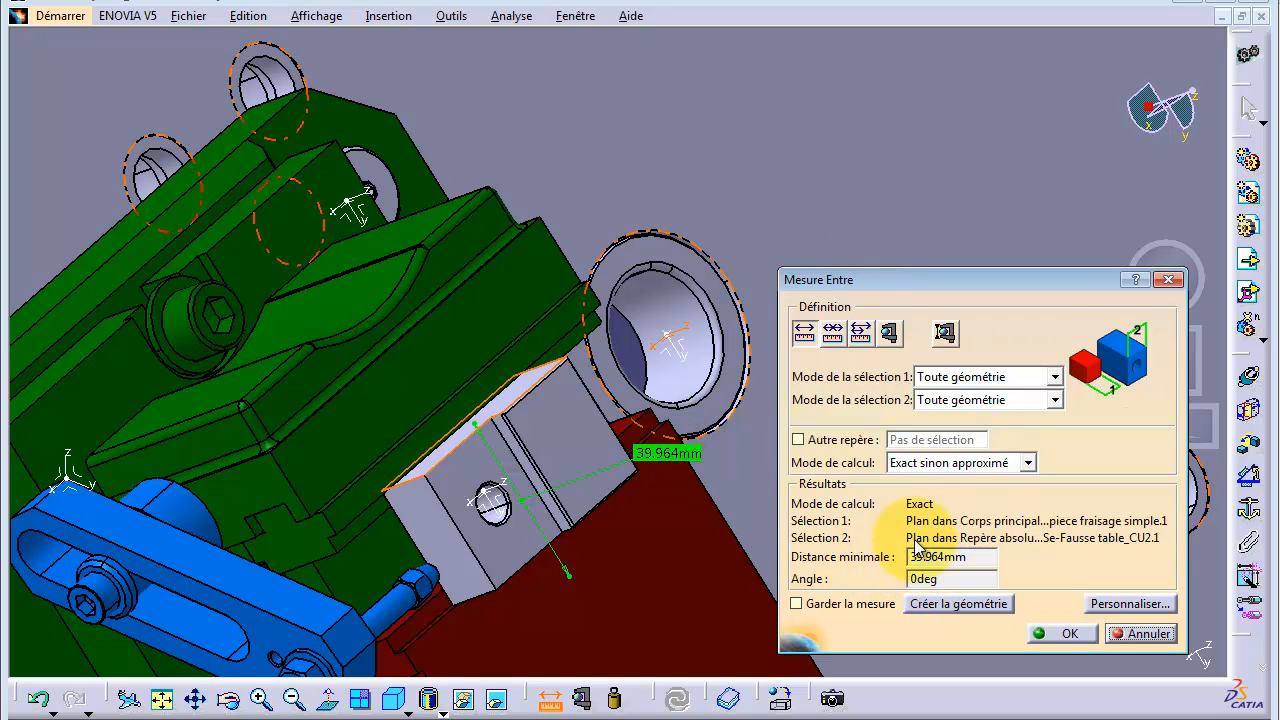
left_click_drag(979, 556, 878, 556)
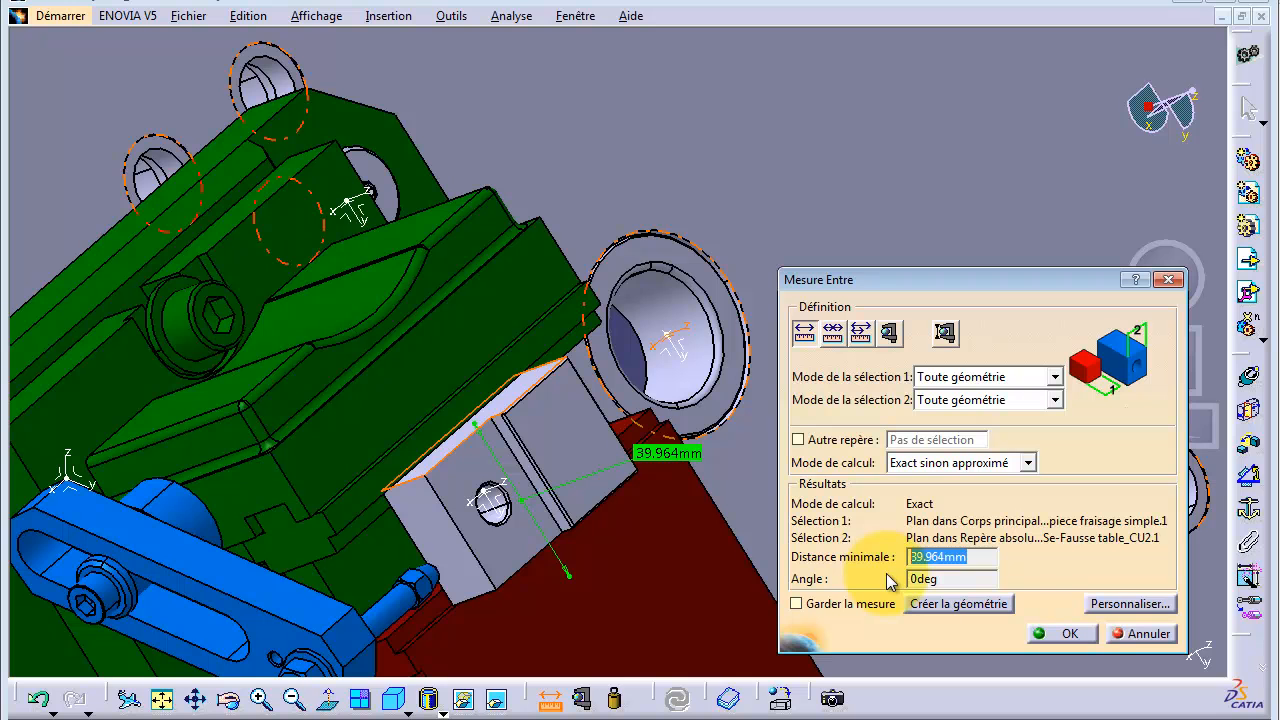
left_click(1061, 634)
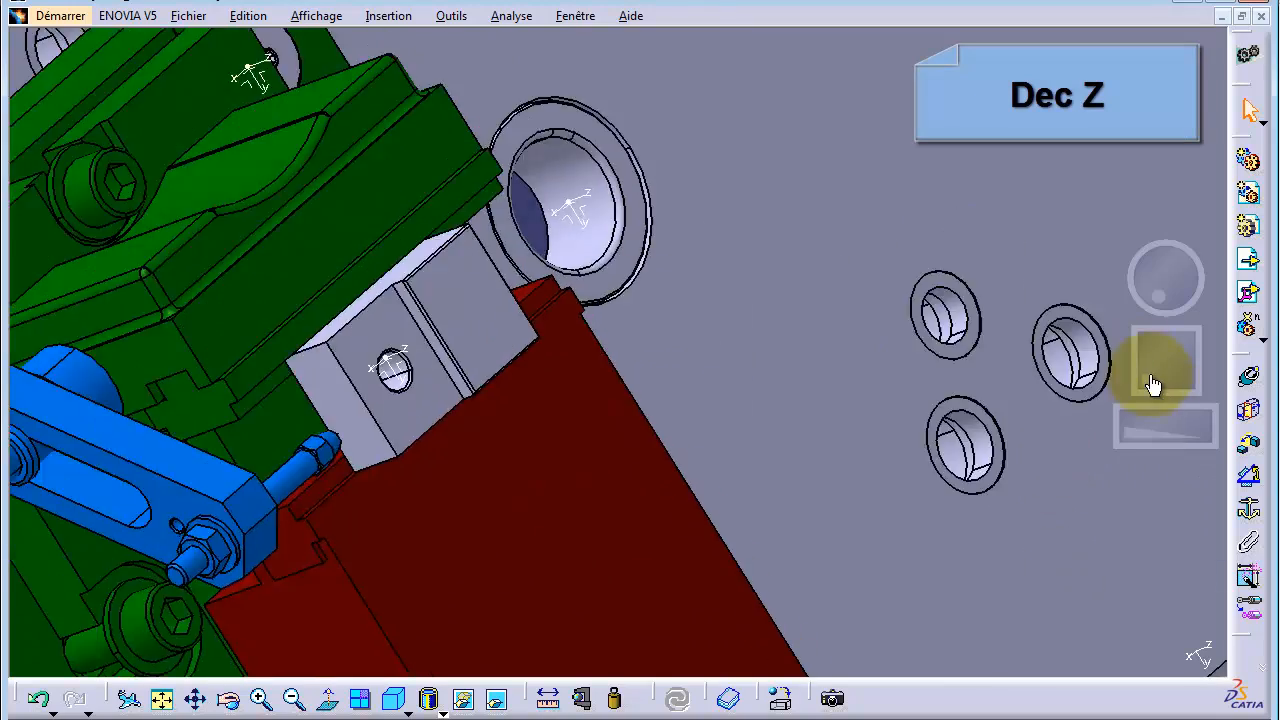
Measure the height offset (Dec Z) between the fixed jaw's narrow ledge face under the workpiece and the false table's horizontal origin plane
left_click_drag(1153, 385, 1146, 343)
left_click_drag(1168, 295, 1109, 248)
middle_click_drag(1110, 248, 1119, 258)
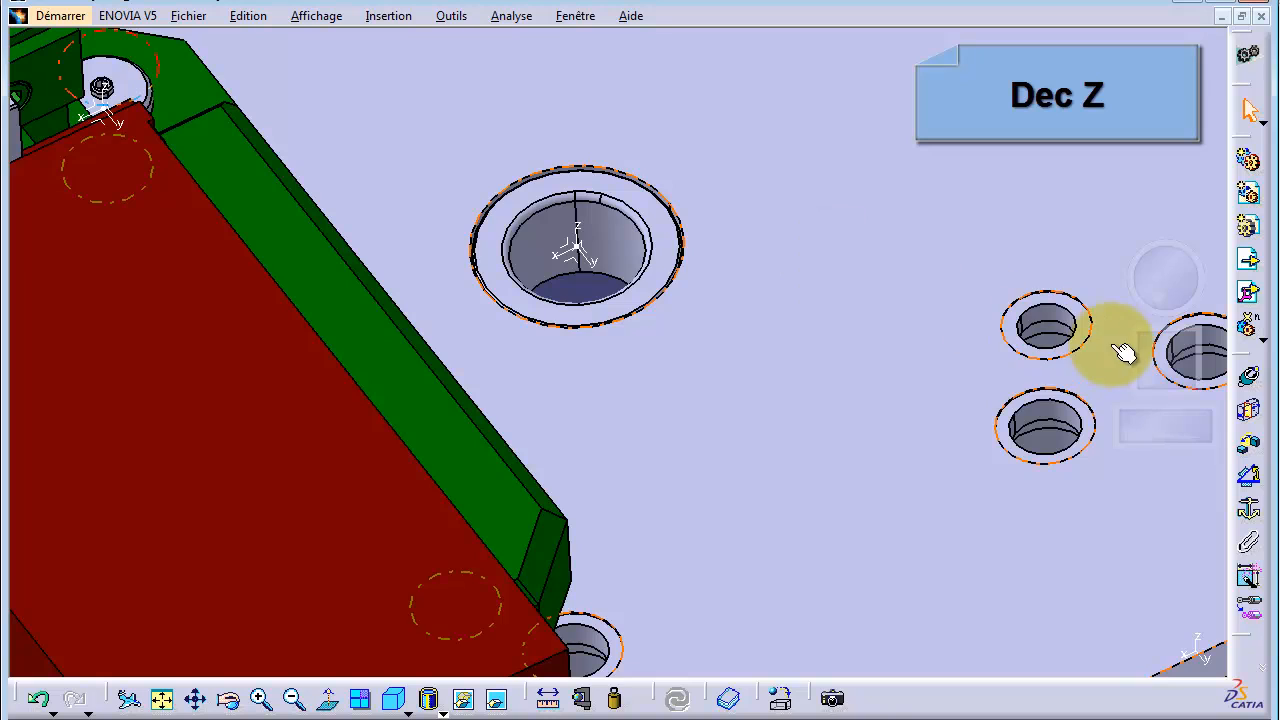
mouse_move(1156, 282)
left_mouse_down()
mouse_move(1197, 300)
mouse_move(1156, 280)
left_mouse_up()
left_click_drag(1145, 348, 1279, 409)
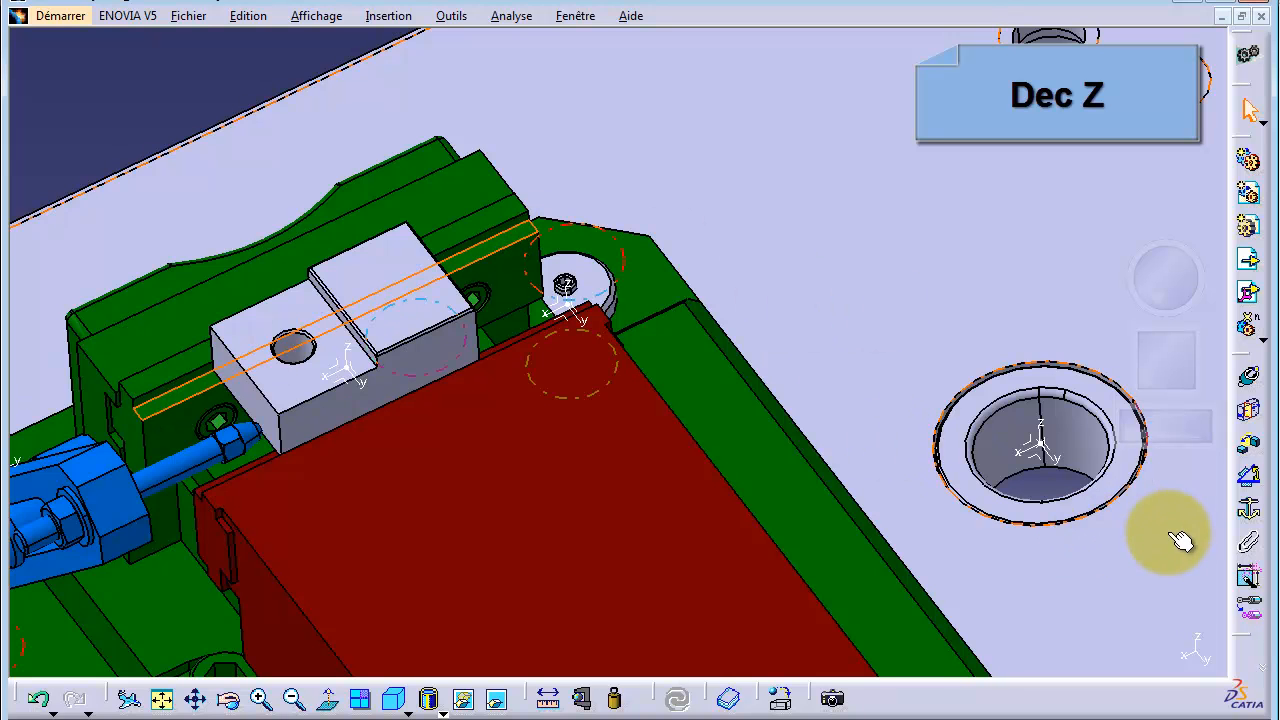
left_click(549, 697)
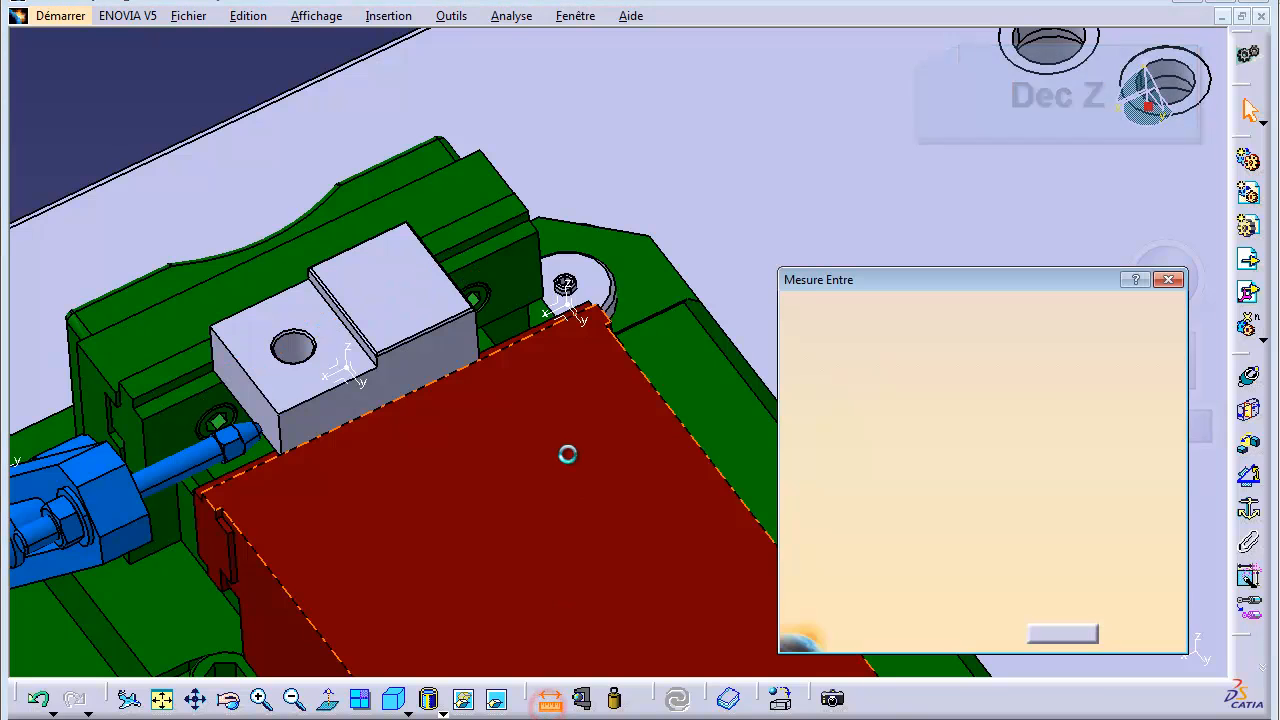
left_click(490, 258)
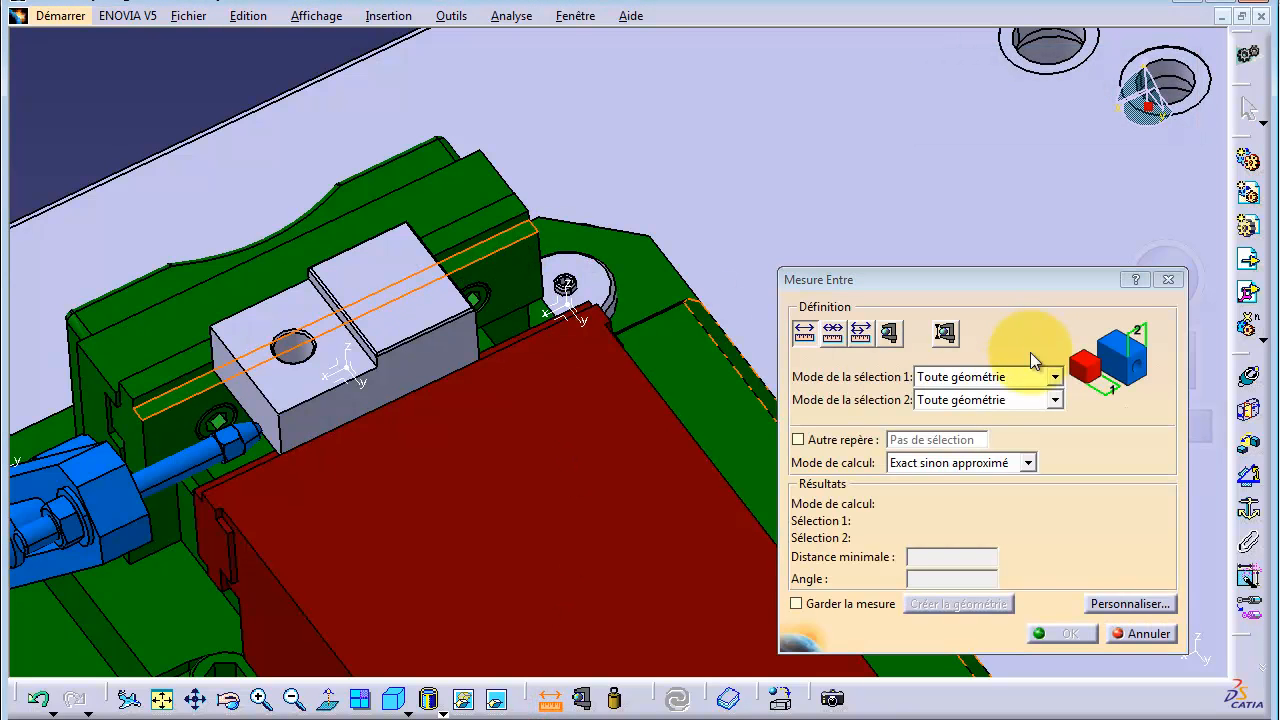
left_click(986, 293)
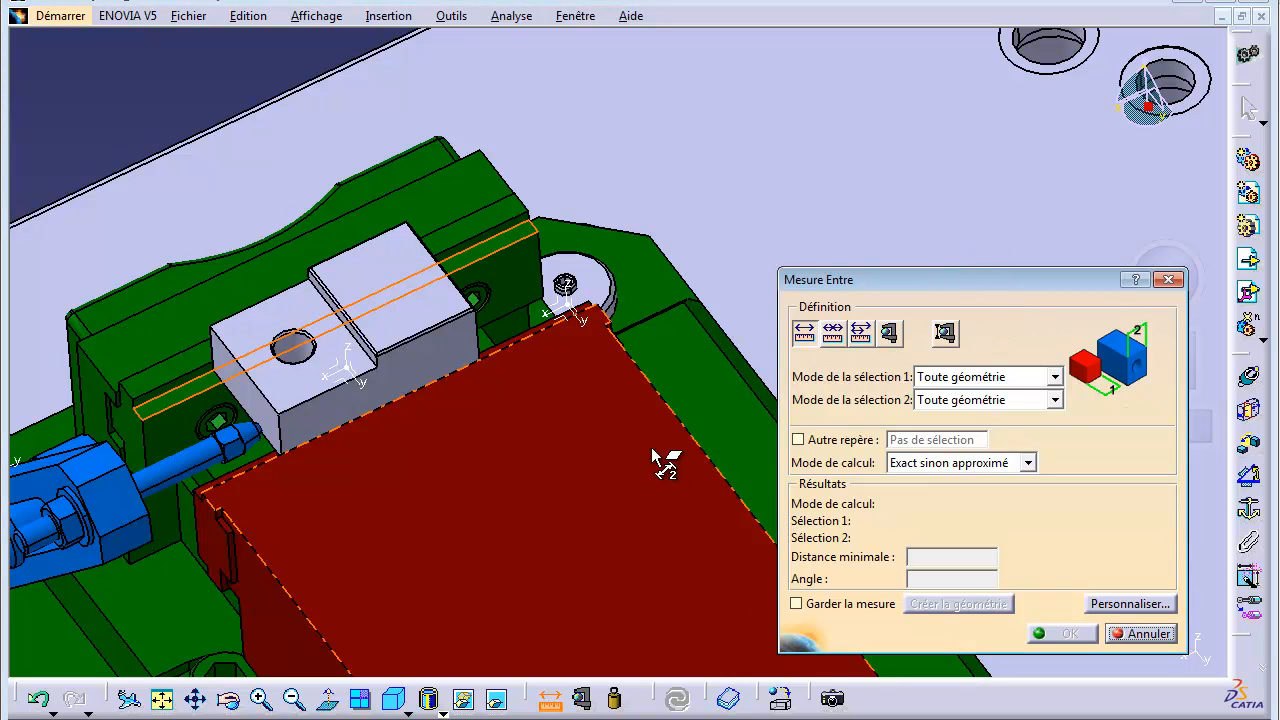
left_click_drag(934, 286, 458, 479)
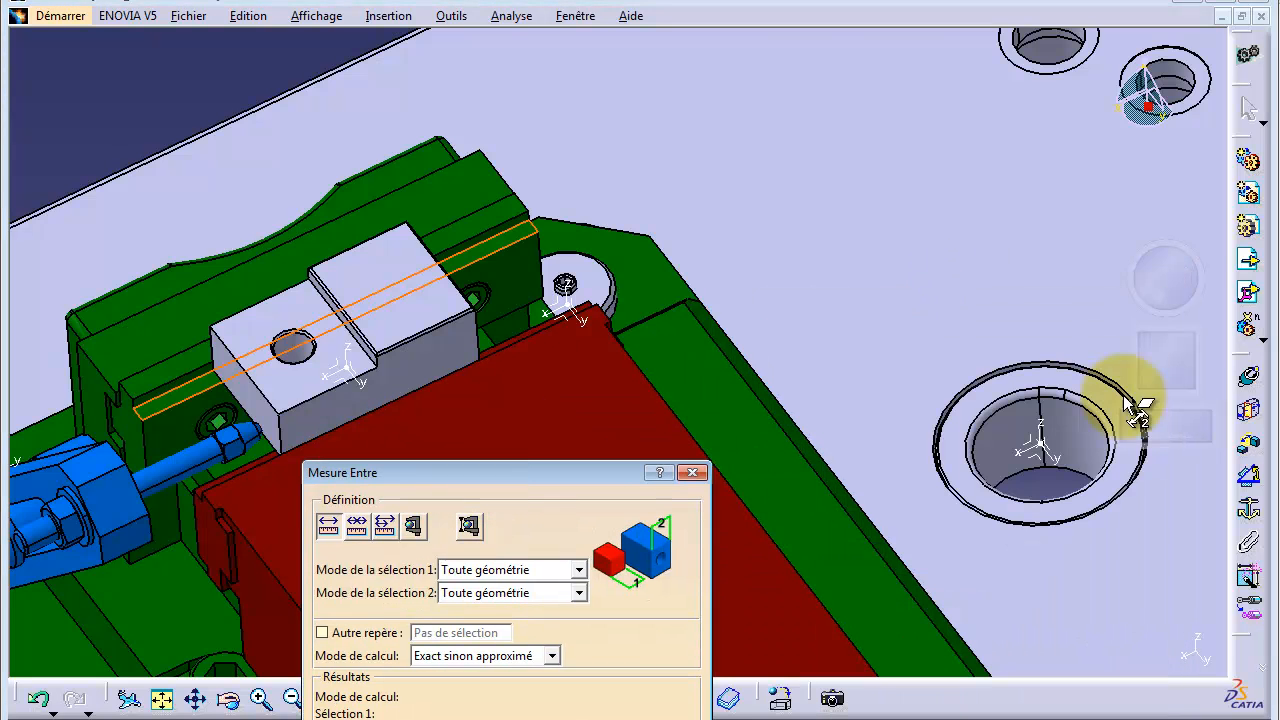
left_click(1042, 460)
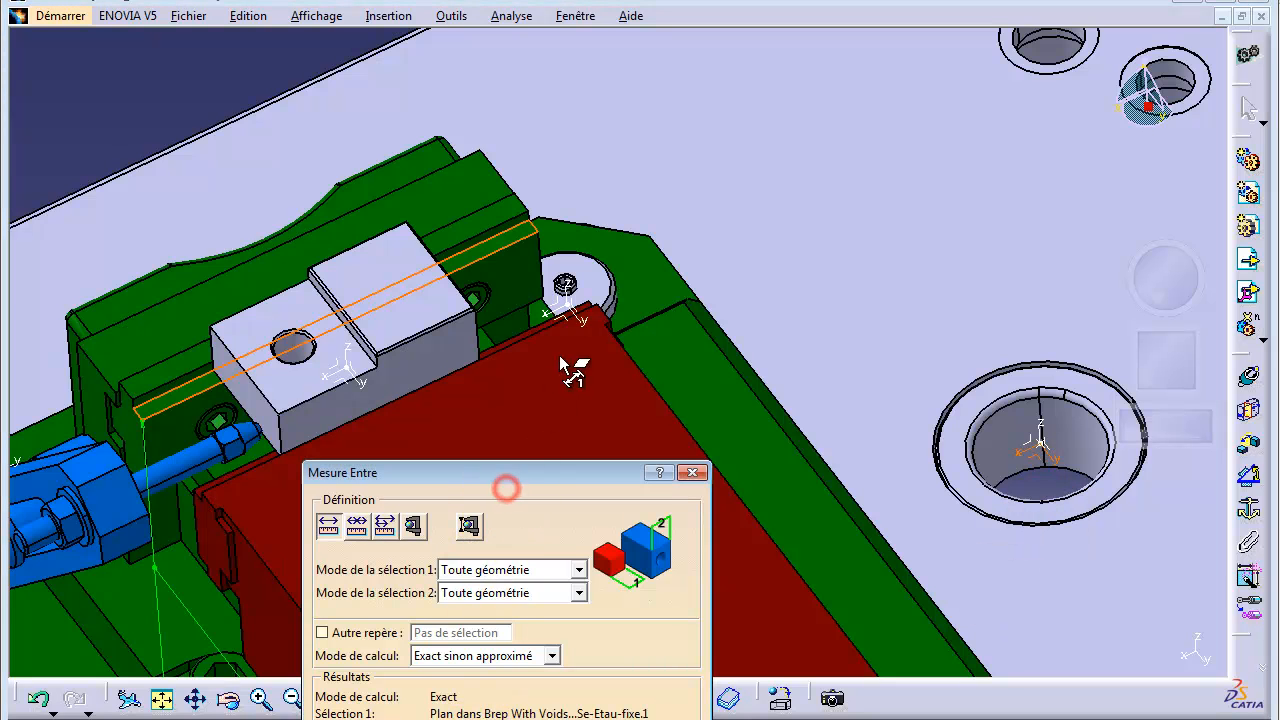
left_click_drag(542, 474, 676, 220)
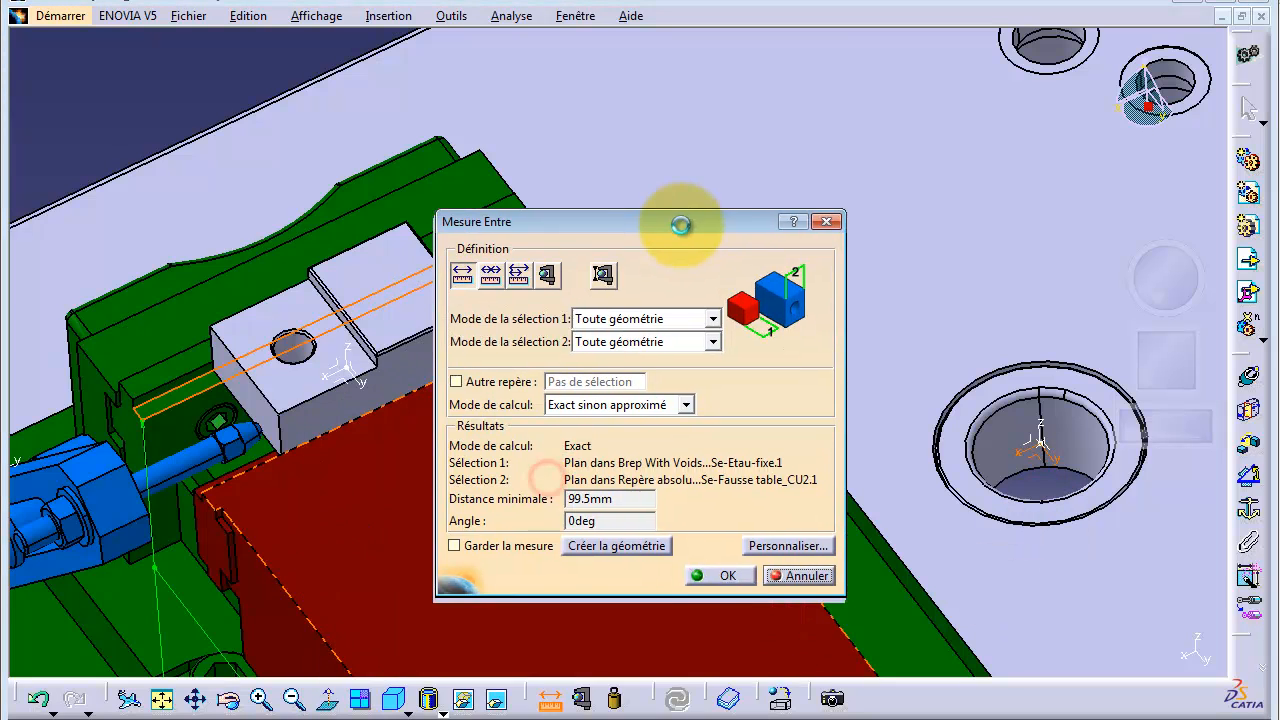
left_click(729, 570)
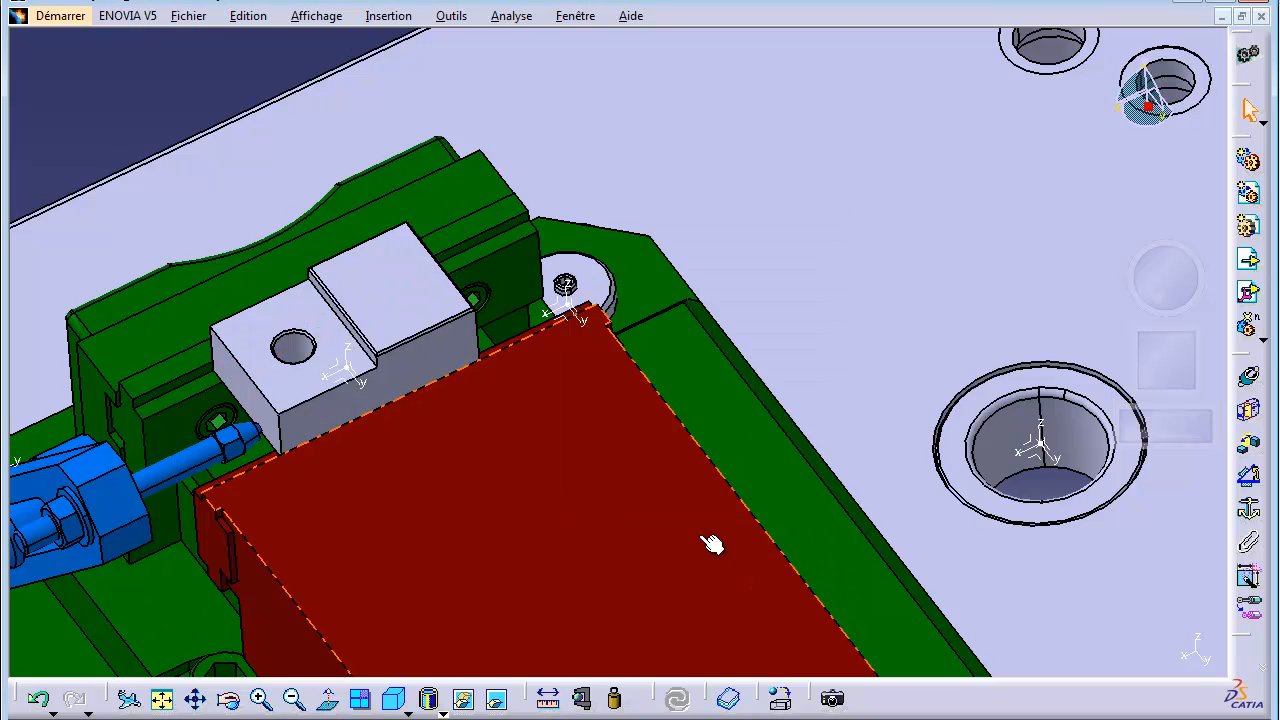